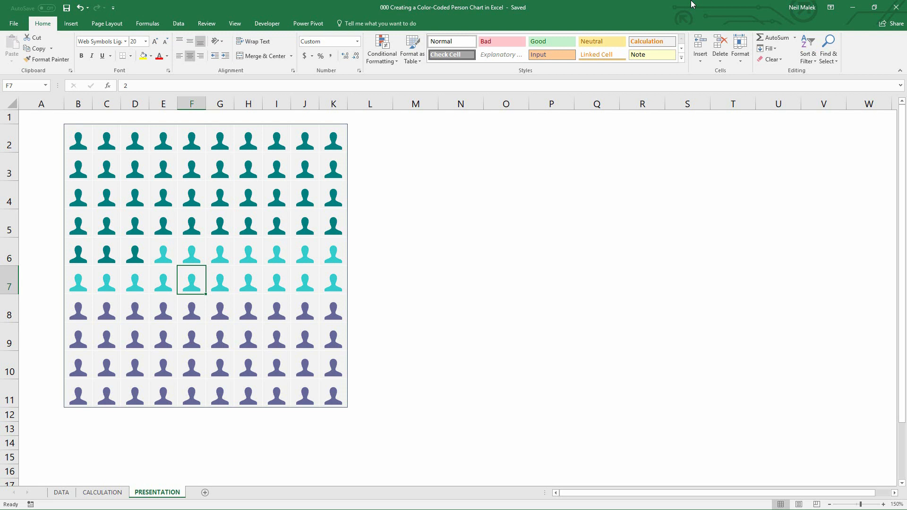
# Examine the employee data and the pivot table's department percentages of salary and employees on the CALCULATION sheet
pyautogui.click(61, 493)
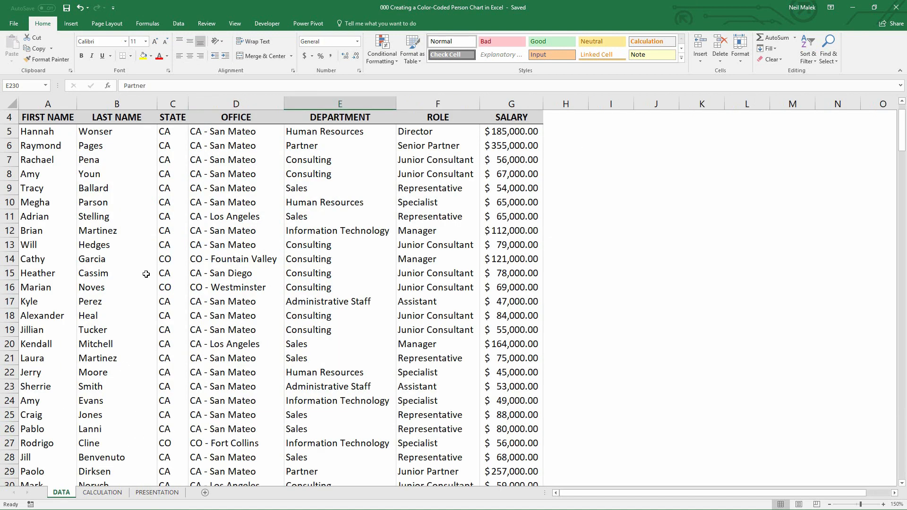
pyautogui.scroll(1, 146, 274)
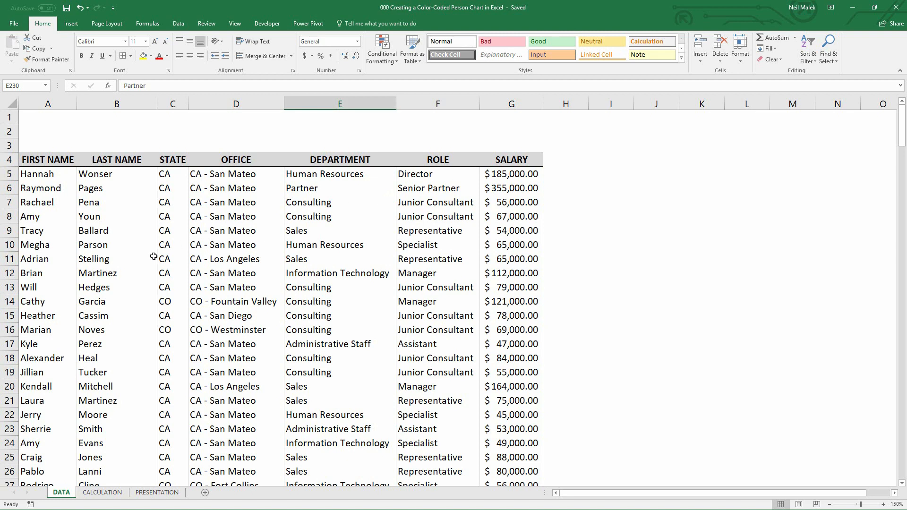
pyautogui.click(97, 492)
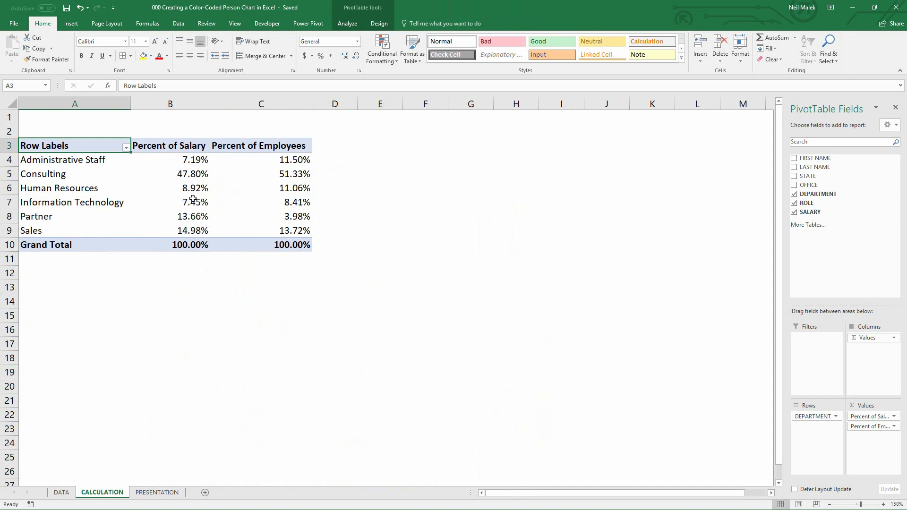
pyautogui.click(281, 176)
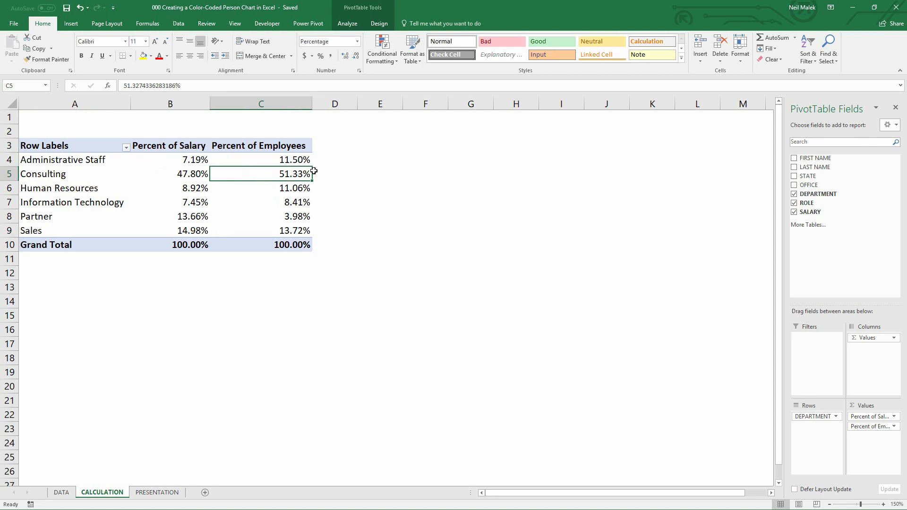
pyautogui.click(180, 171)
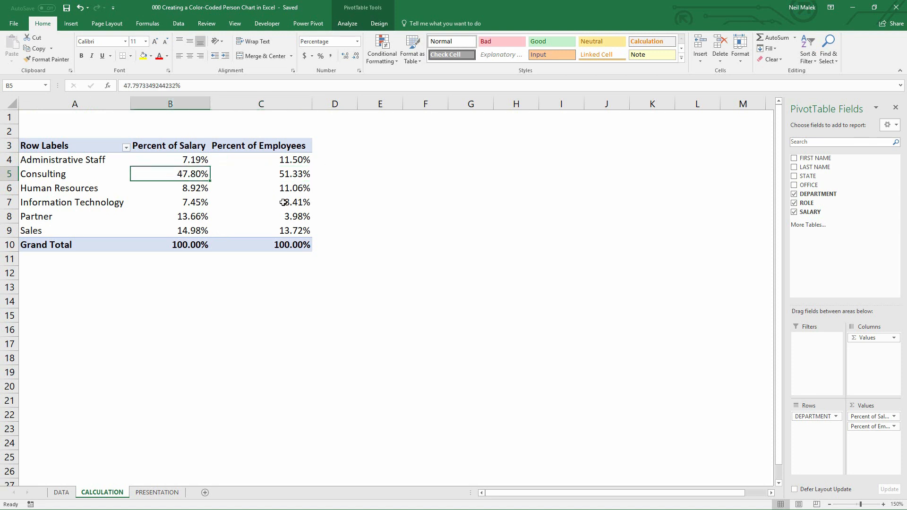
pyautogui.moveTo(280, 194)
pyautogui.moveTo(219, 185)
pyautogui.moveTo(155, 187)
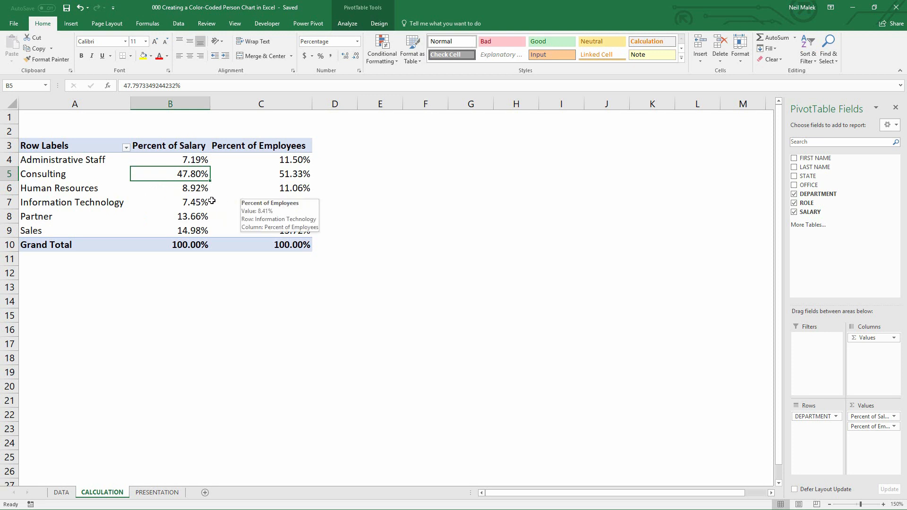
pyautogui.moveTo(188, 203)
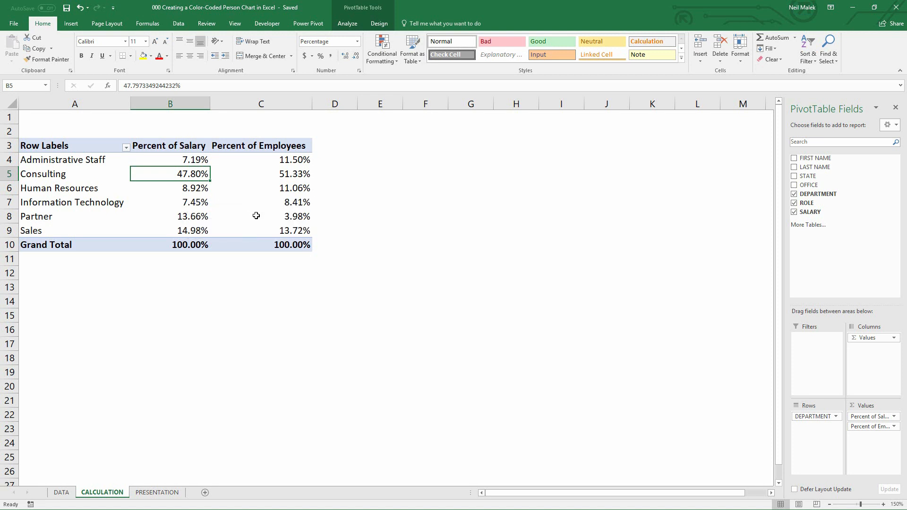
pyautogui.moveTo(255, 230)
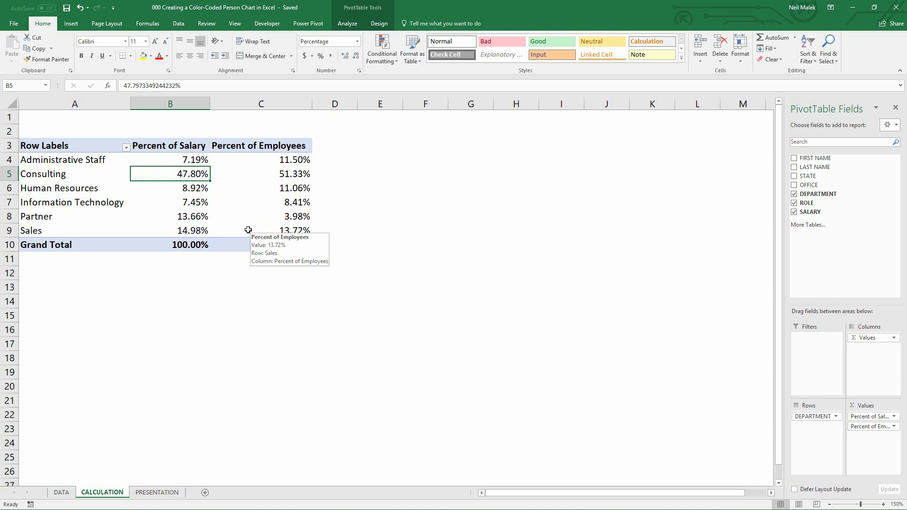
pyautogui.moveTo(57, 176); pyautogui.dragTo(295, 175)
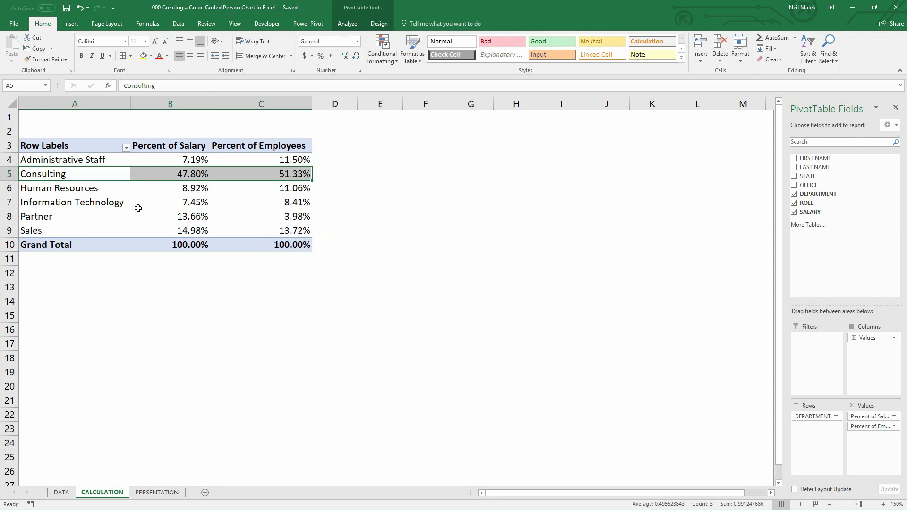
pyautogui.moveTo(138, 208)
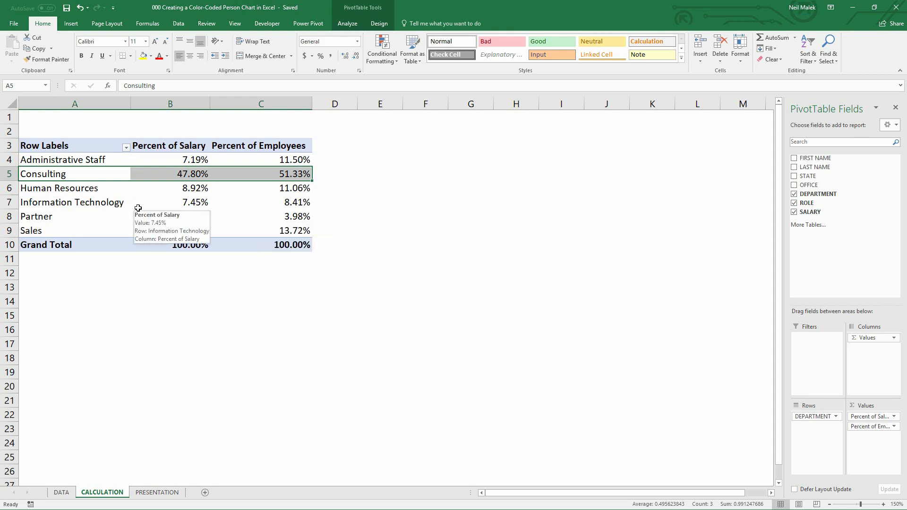
# Copy all OFFICE entries from the DATA sheet and paste them into cell A13 of the CALCULATION sheet
pyautogui.click(64, 493)
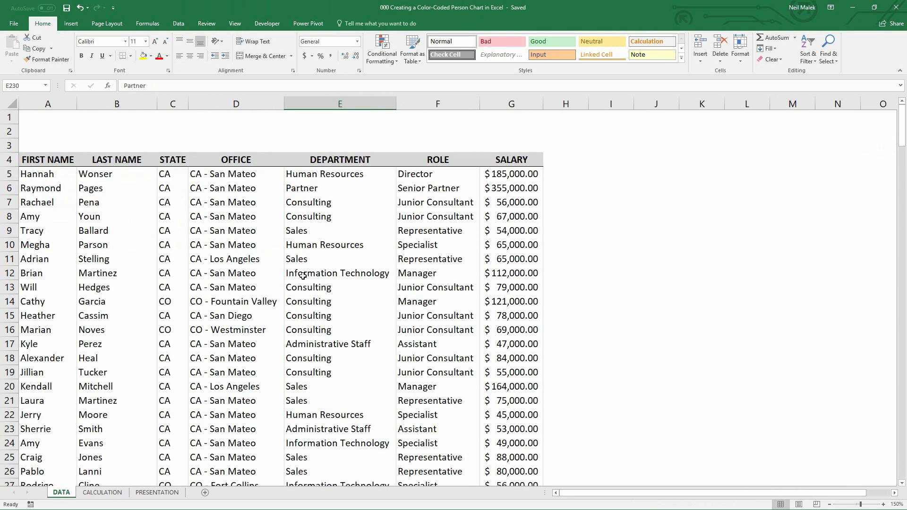
pyautogui.click(237, 176)
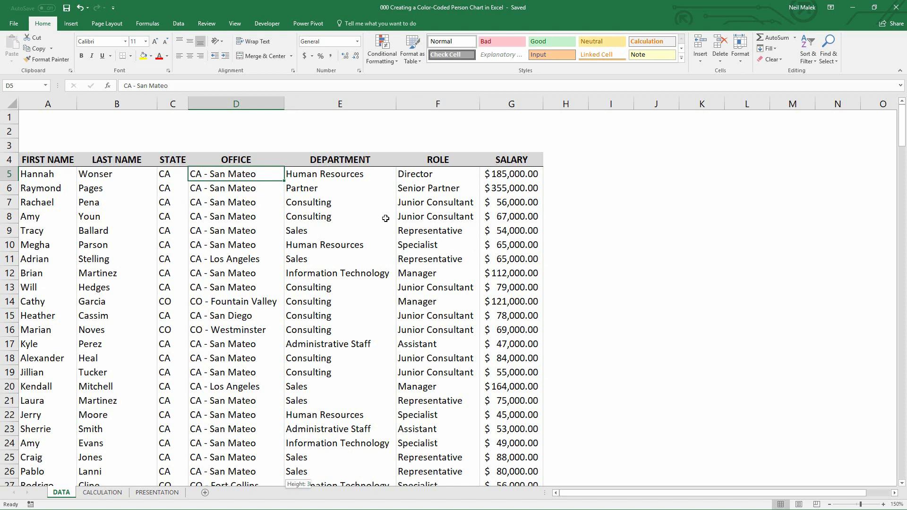
pyautogui.hotkey('ctrl', 'shift', 'Down')
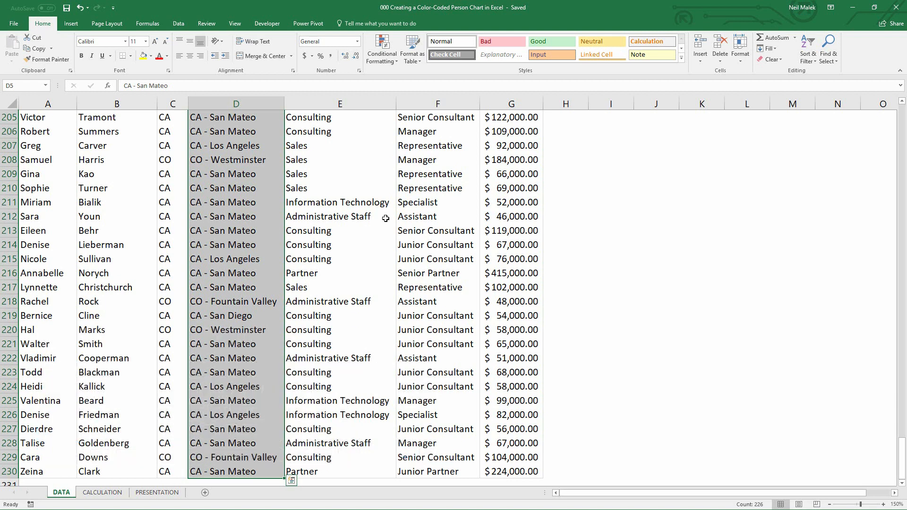
pyautogui.hotkey('ctrl', 'c')
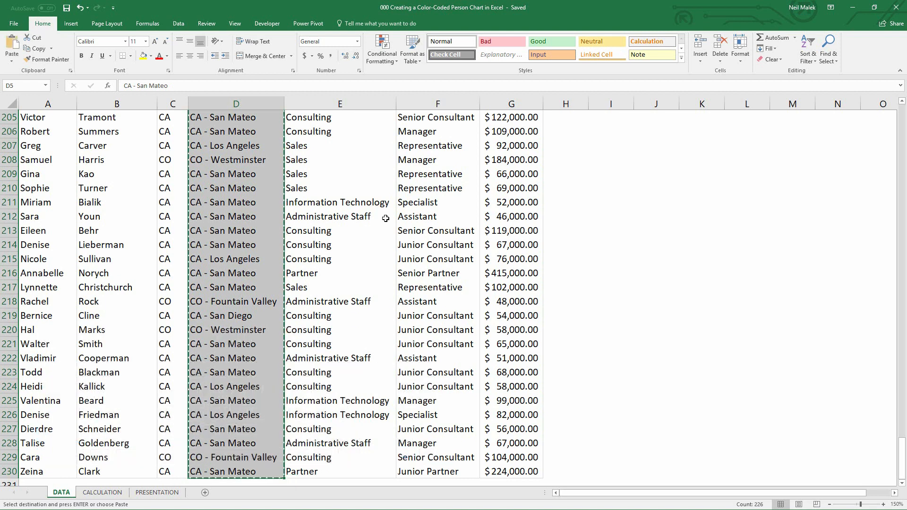
pyautogui.click(103, 493)
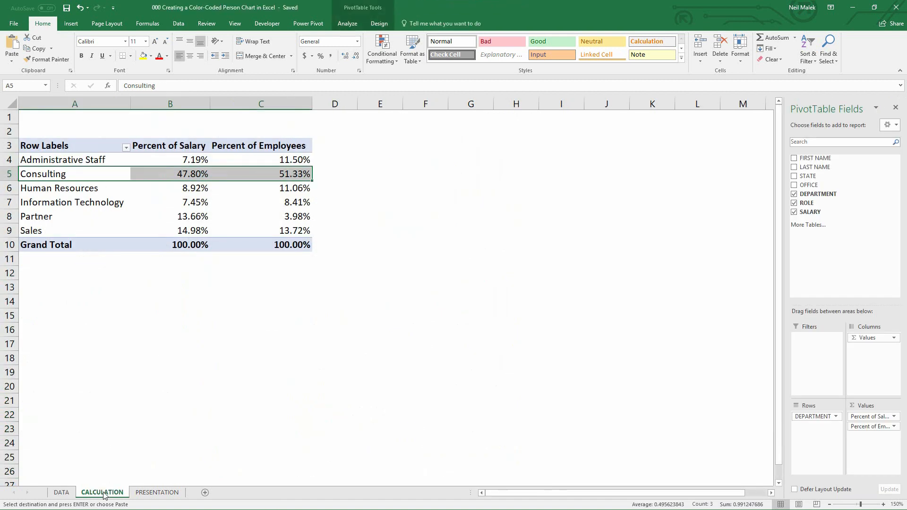
pyautogui.click(43, 290)
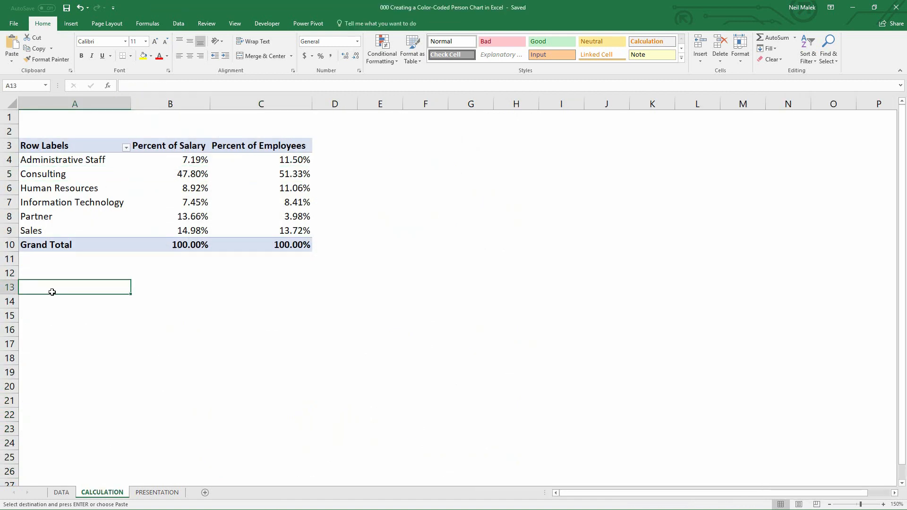
pyautogui.hotkey('ctrl', 'v')
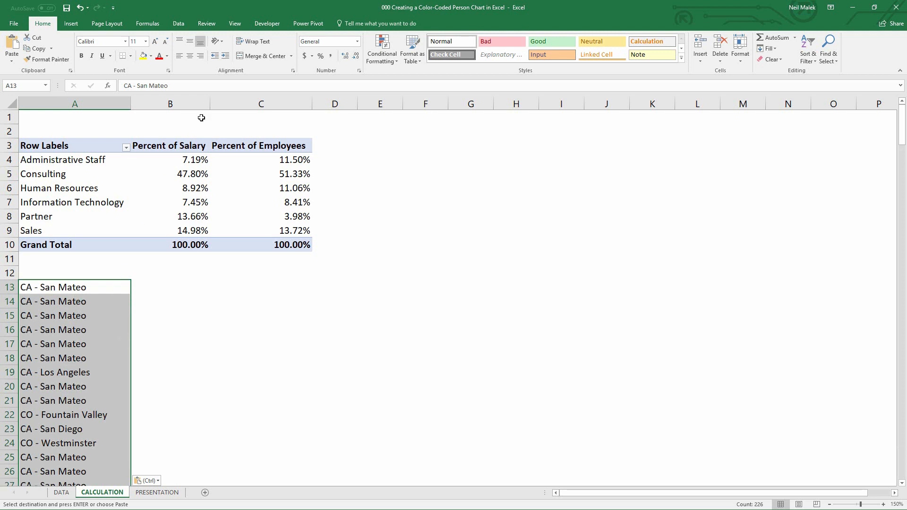
# Remove duplicate values from the pasted office list
pyautogui.click(178, 25)
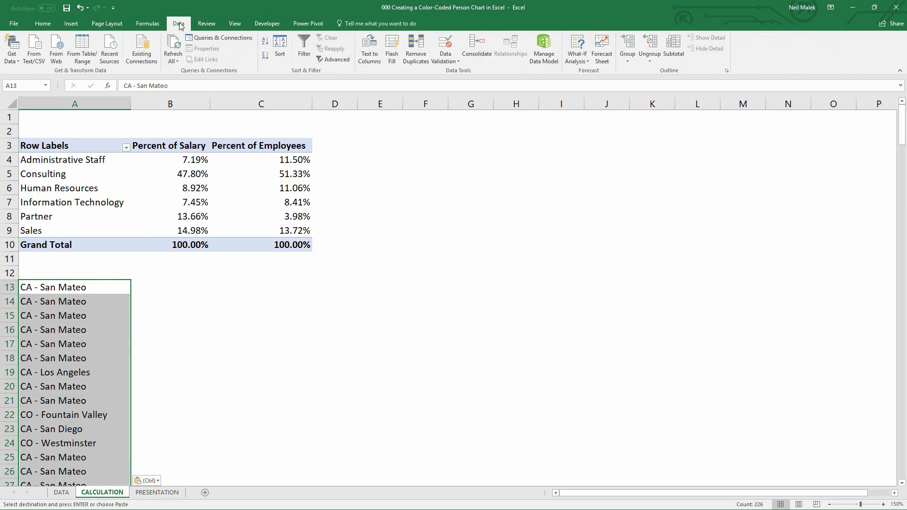
pyautogui.click(417, 58)
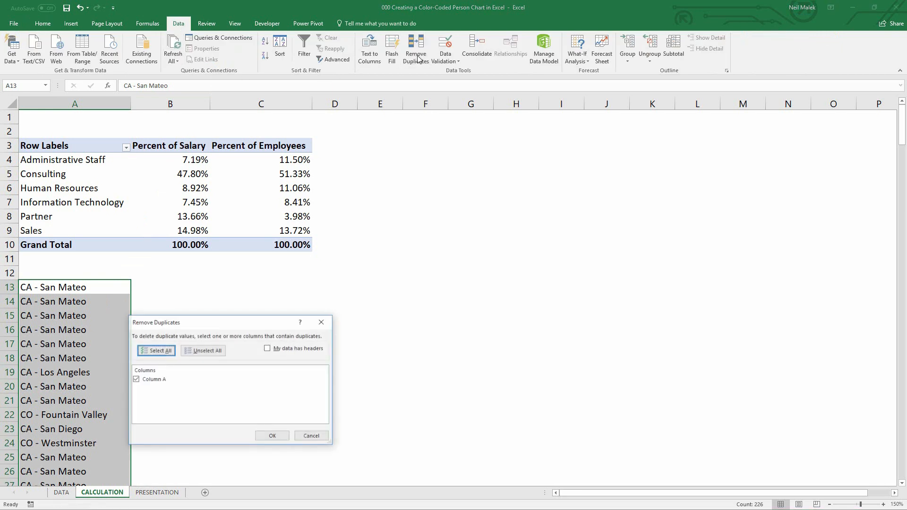
pyautogui.click(267, 435)
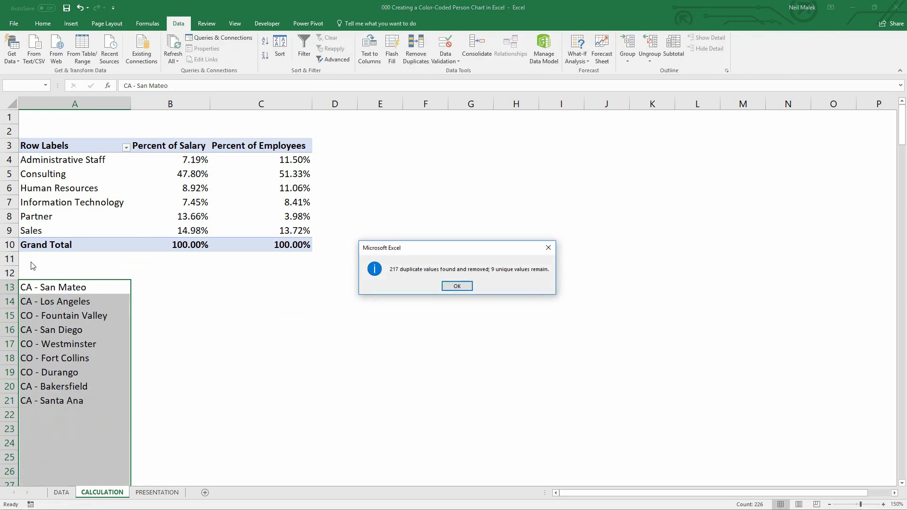
pyautogui.click(457, 286)
# Sort the unique office list alphabetically from A to Z
pyautogui.click(84, 289)
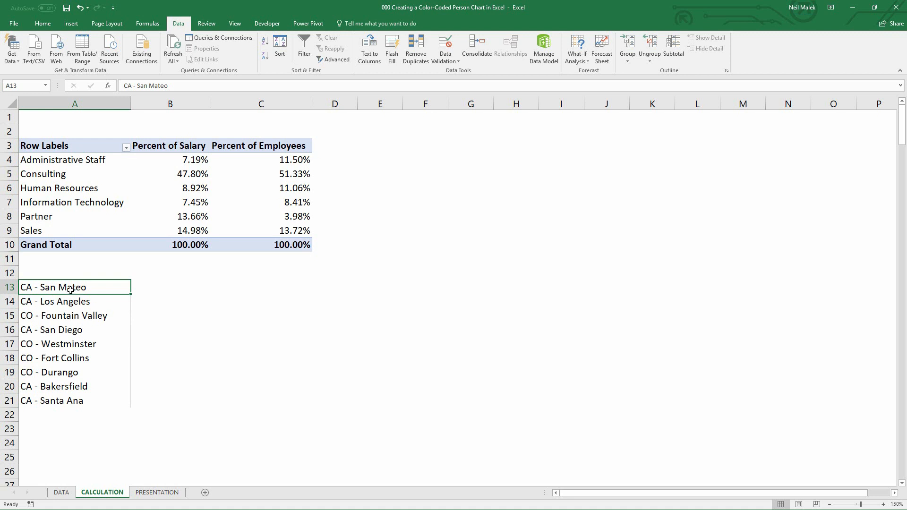
pyautogui.click(265, 60)
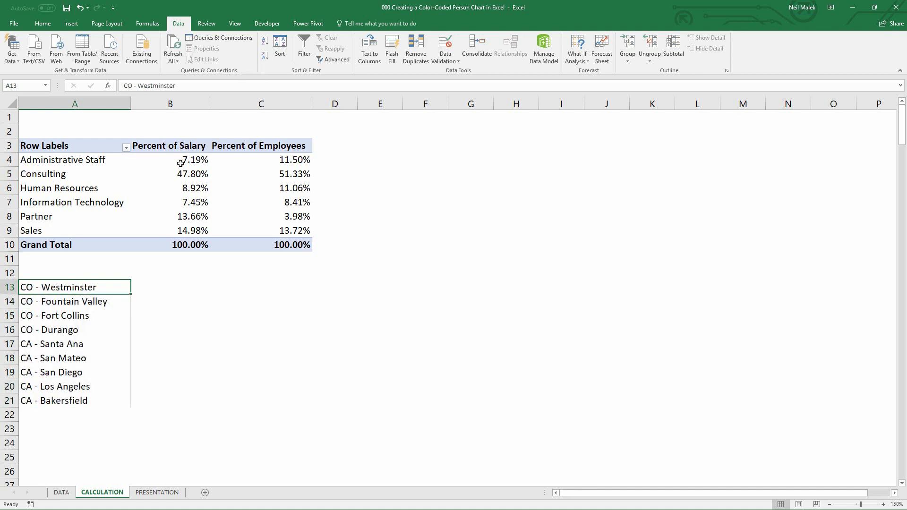
pyautogui.click(264, 41)
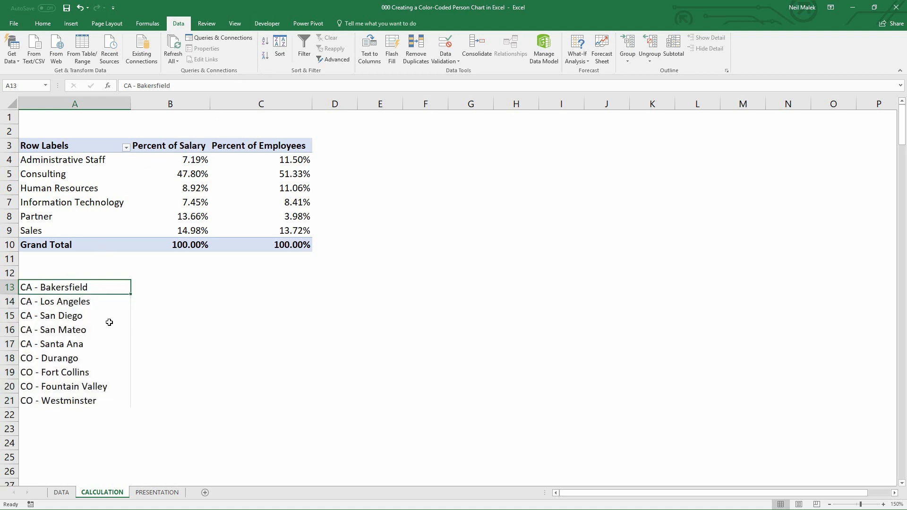
# Add a list data validation to C13 with source $A$13:$A$21, then pick CA - Los Angeles from its drop-down
pyautogui.click(260, 288)
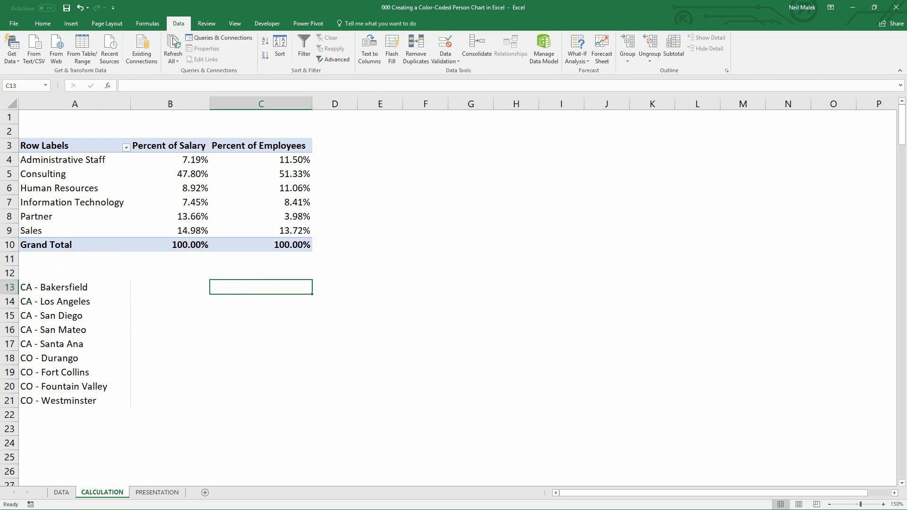
pyautogui.click(445, 47)
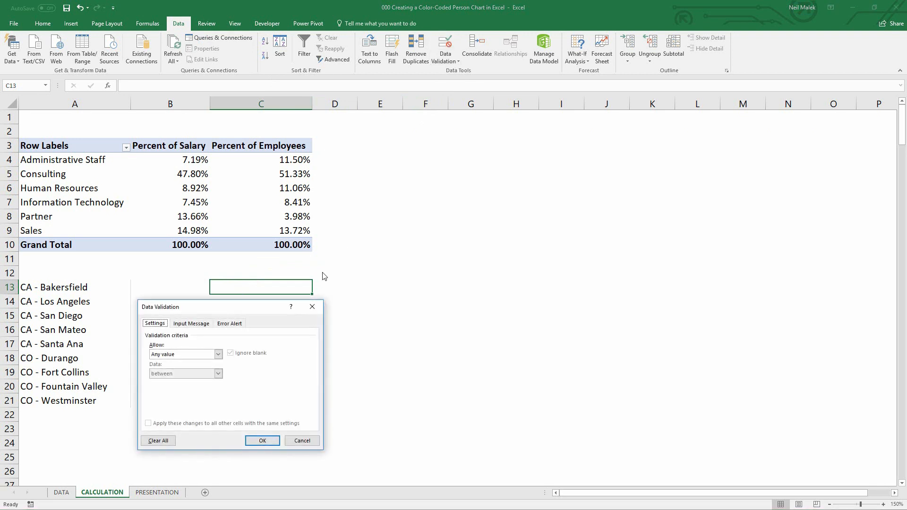
pyautogui.click(219, 355)
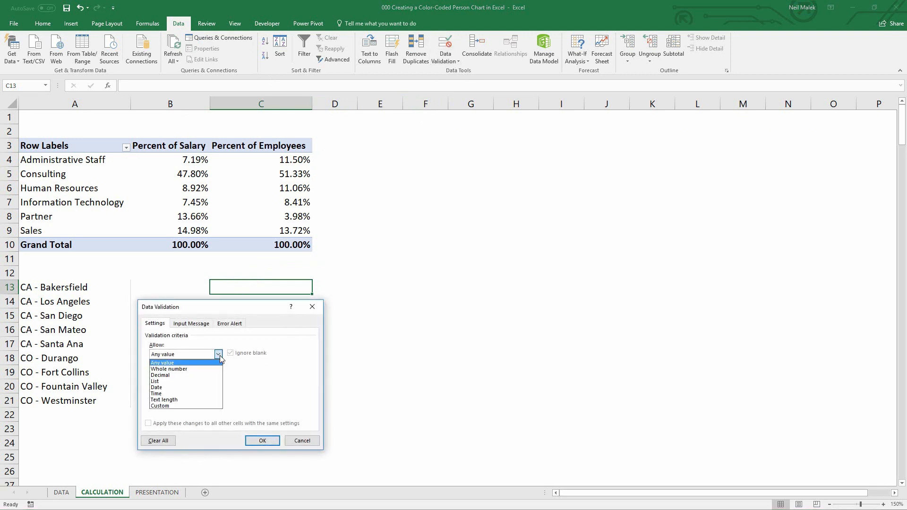
pyautogui.click(197, 382)
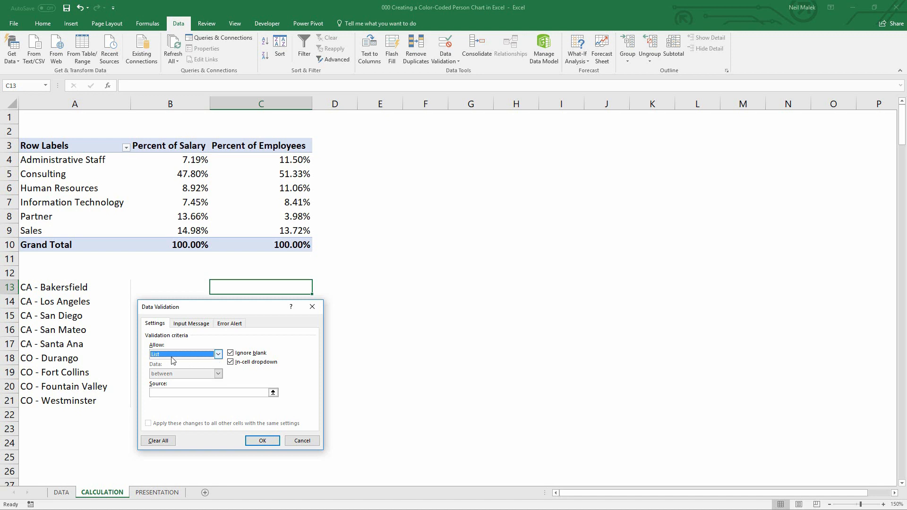
pyautogui.click(188, 393)
pyautogui.click(62, 288)
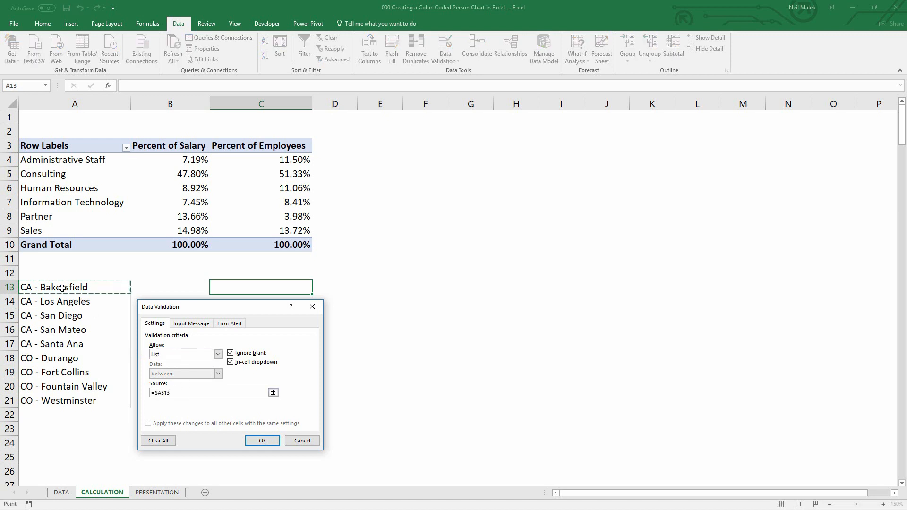
pyautogui.moveTo(62, 288); pyautogui.dragTo(62, 401)
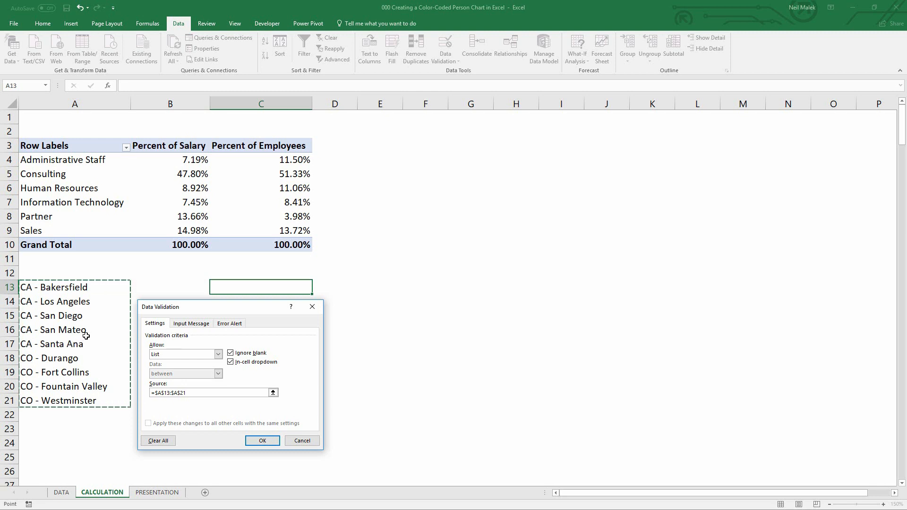
pyautogui.click(259, 439)
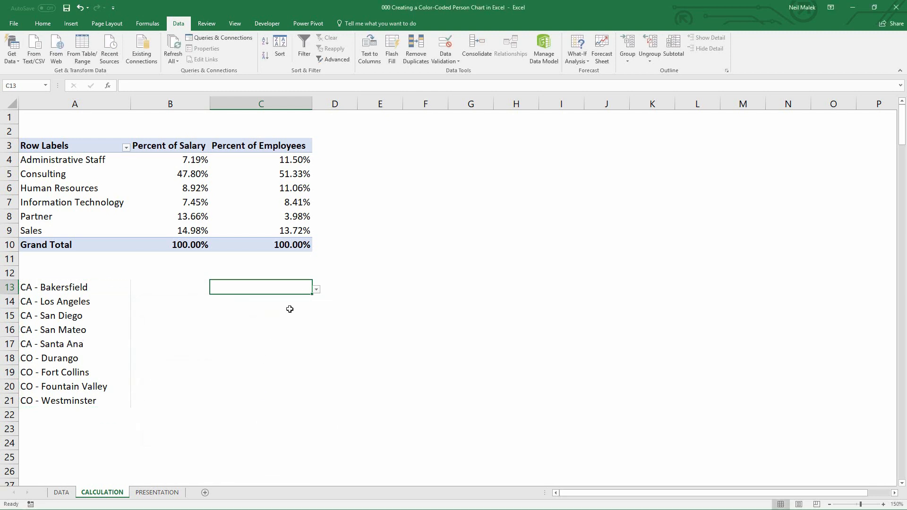
pyautogui.click(316, 289)
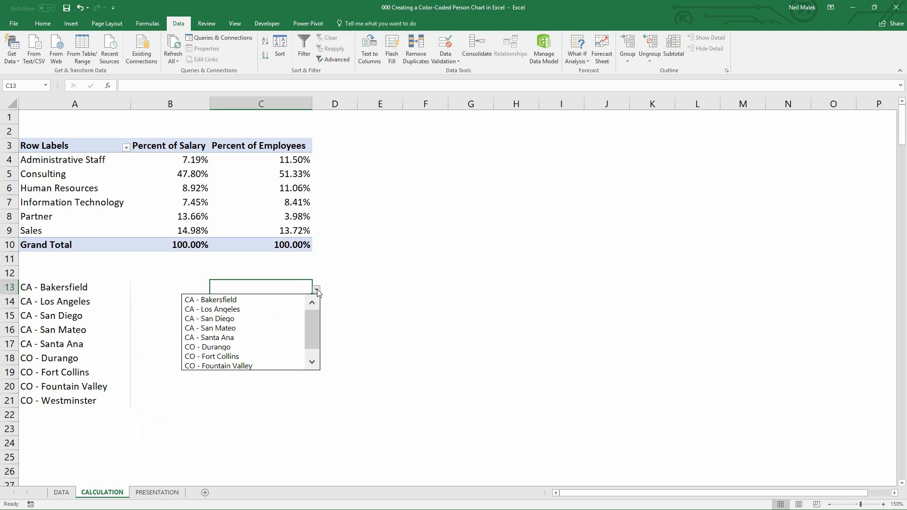
pyautogui.click(263, 309)
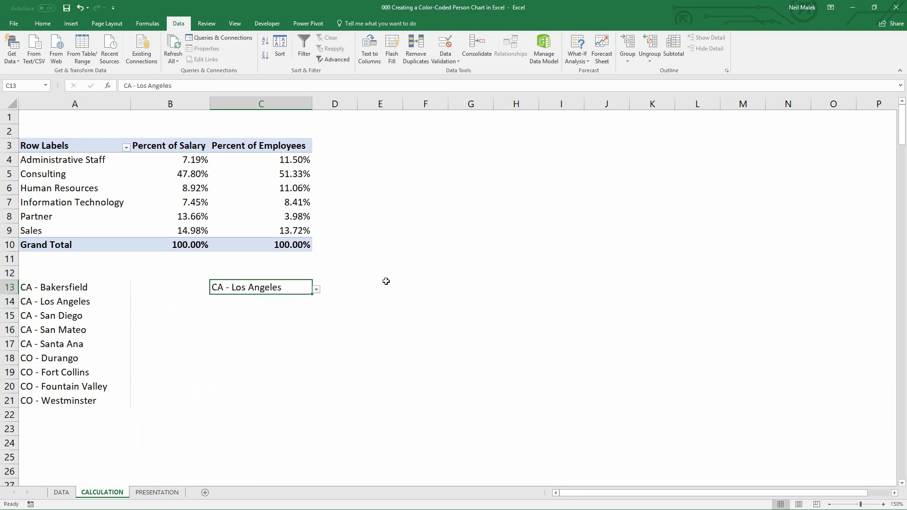
# Enter the labels Consulting in E13 and All Others in E14
pyautogui.moveTo(417, 282); pyautogui.dragTo(476, 412)
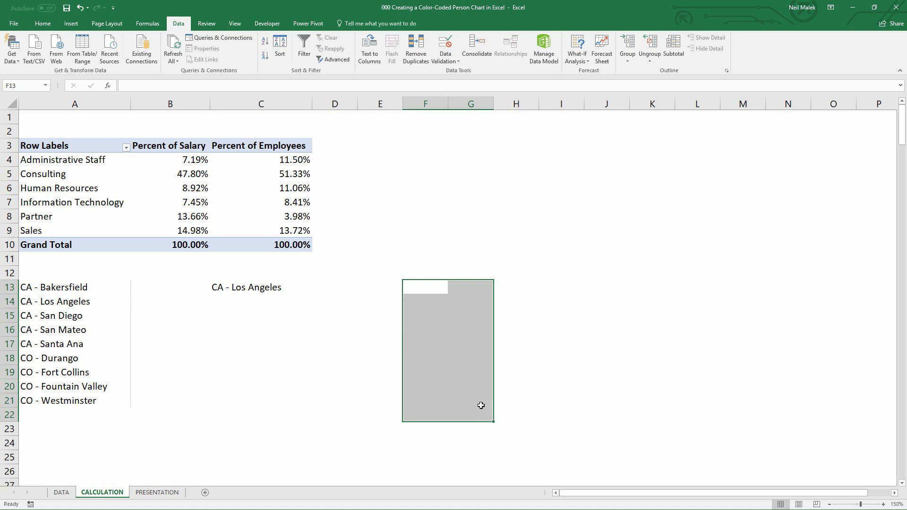
pyautogui.click(376, 285)
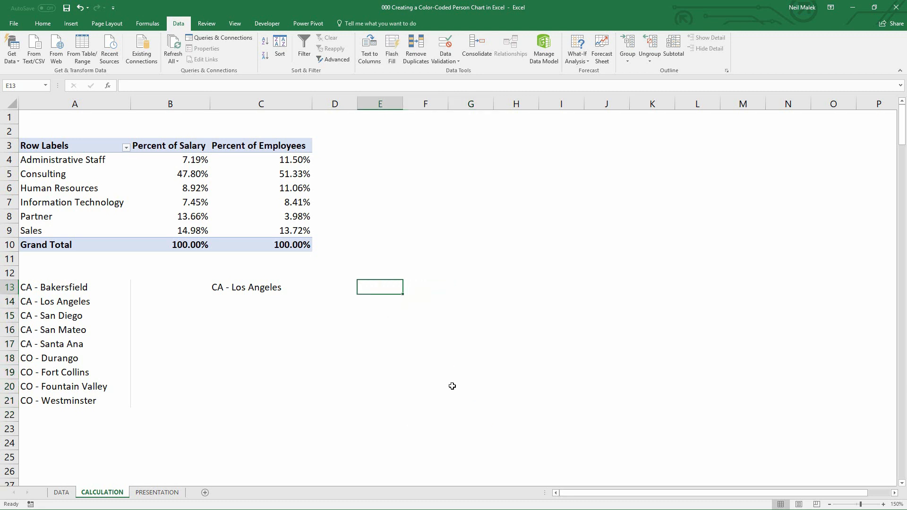
pyautogui.write('Consu')
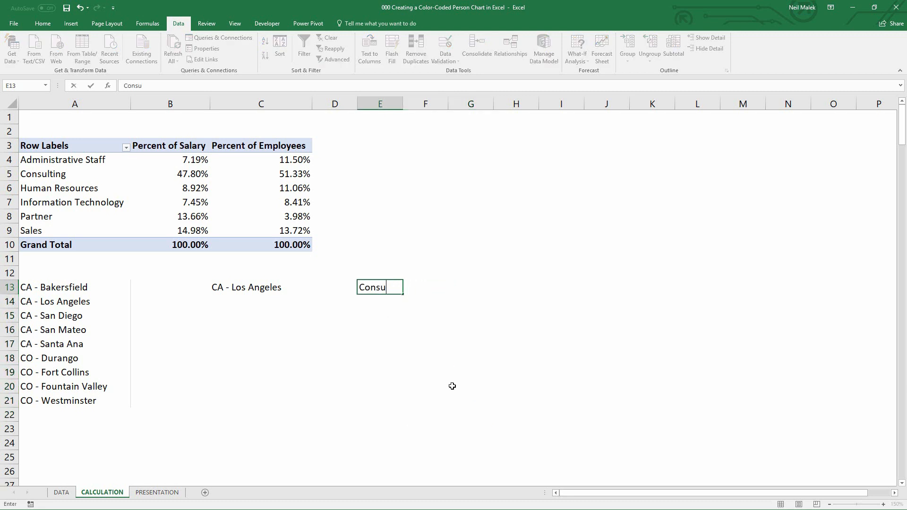
pyautogui.write('lting')
pyautogui.press('Return')
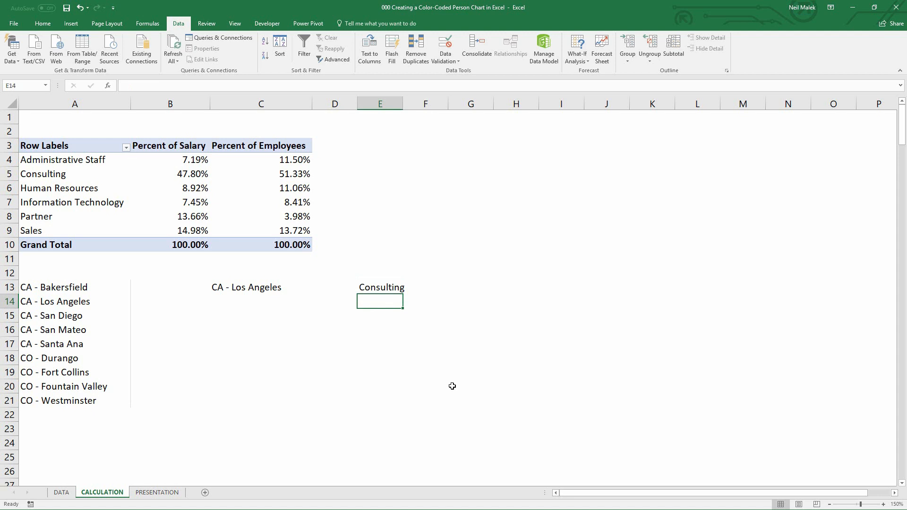
pyautogui.write('Al')
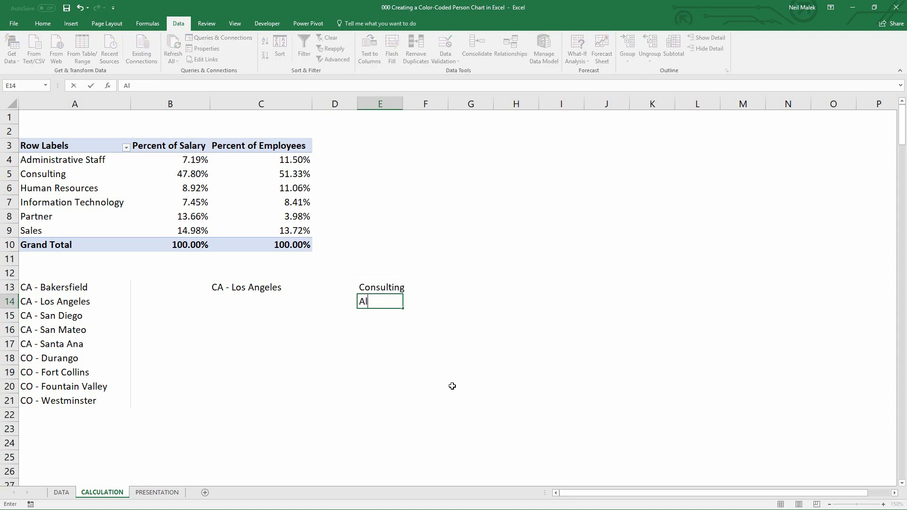
pyautogui.write('l Others')
# Widen columns E and F to fit the labels and the upcoming result
pyautogui.press('Up')
pyautogui.press('Right')
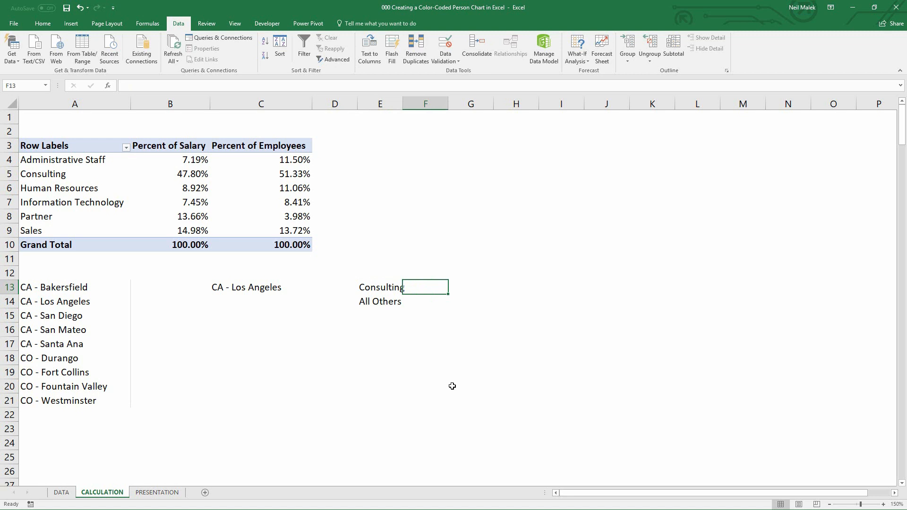
pyautogui.doubleClick(403, 103)
pyautogui.moveTo(409, 103); pyautogui.dragTo(415, 104)
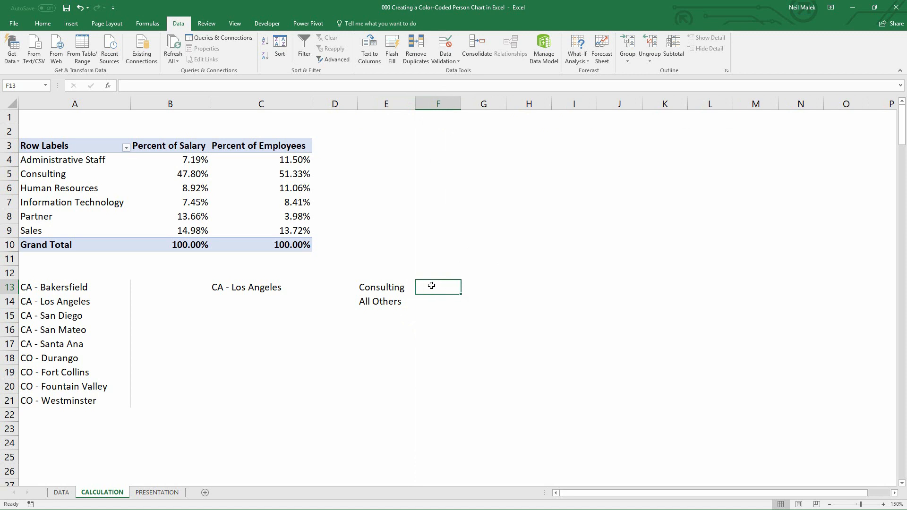
pyautogui.click(388, 288)
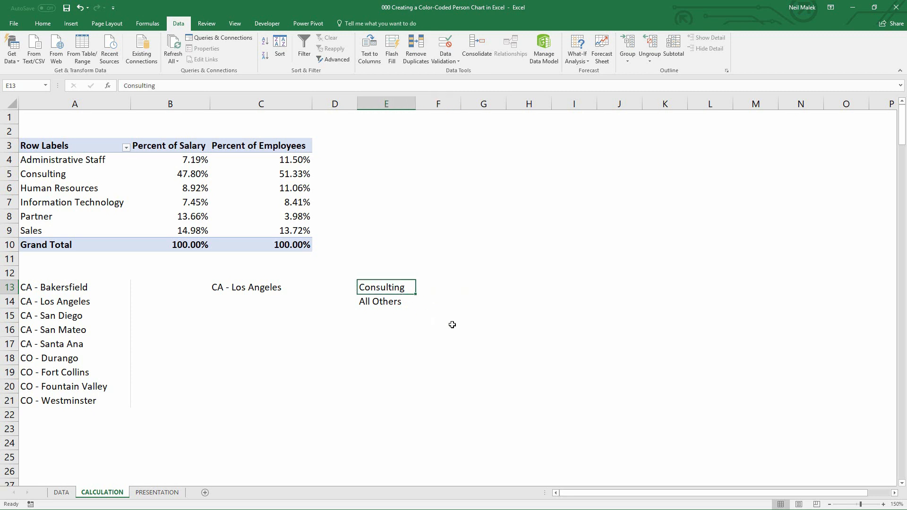
pyautogui.click(245, 288)
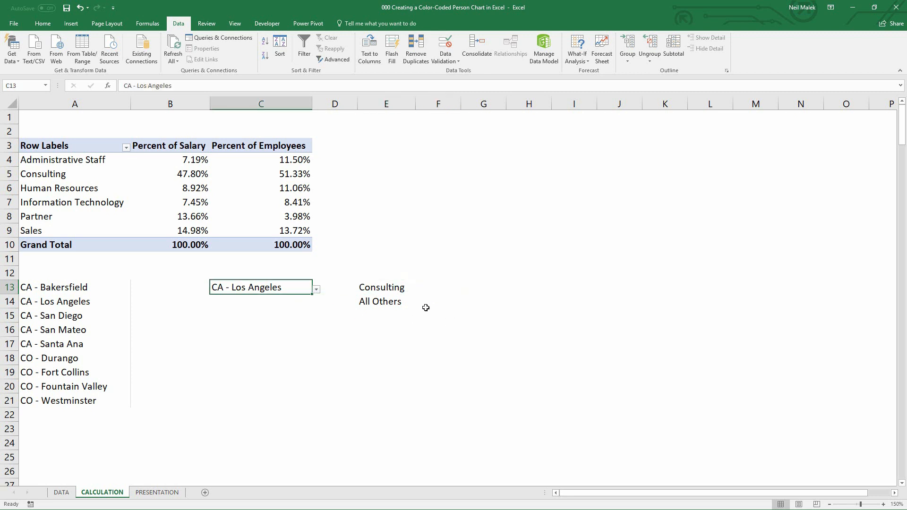
pyautogui.click(428, 304)
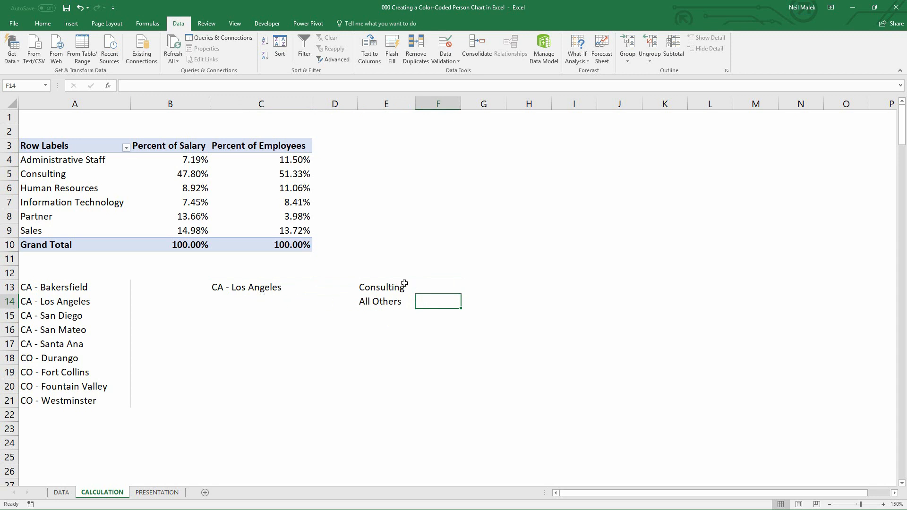
pyautogui.click(441, 286)
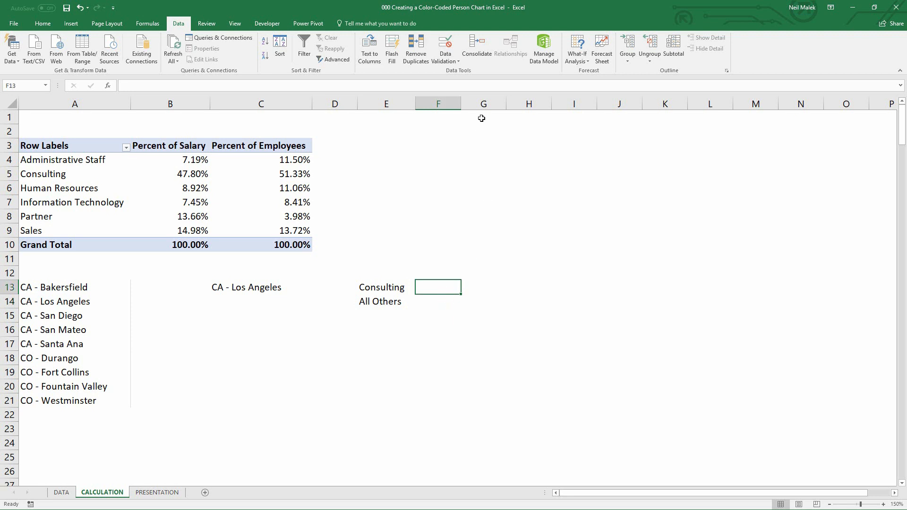
pyautogui.moveTo(461, 104); pyautogui.dragTo(486, 115)
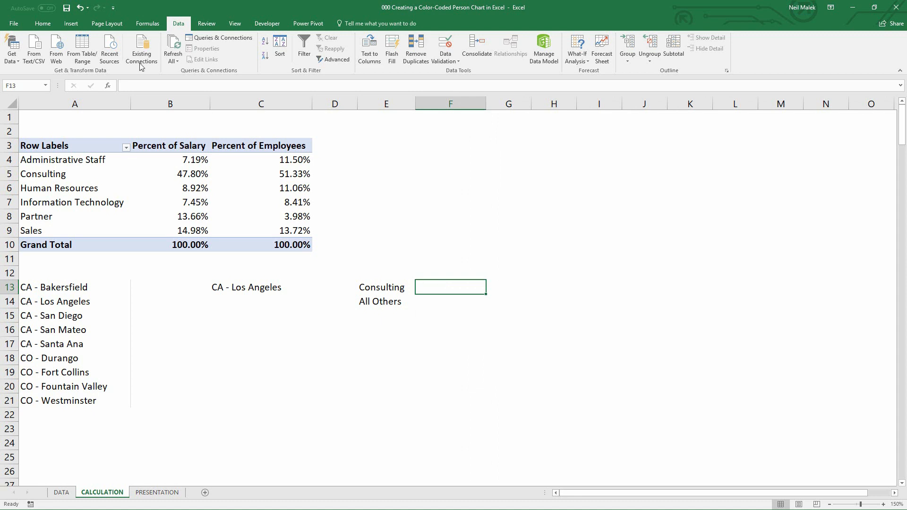
# Insert a SUMIFS function in F13 with sum range DATA!$G$5:$G$230
pyautogui.click(148, 24)
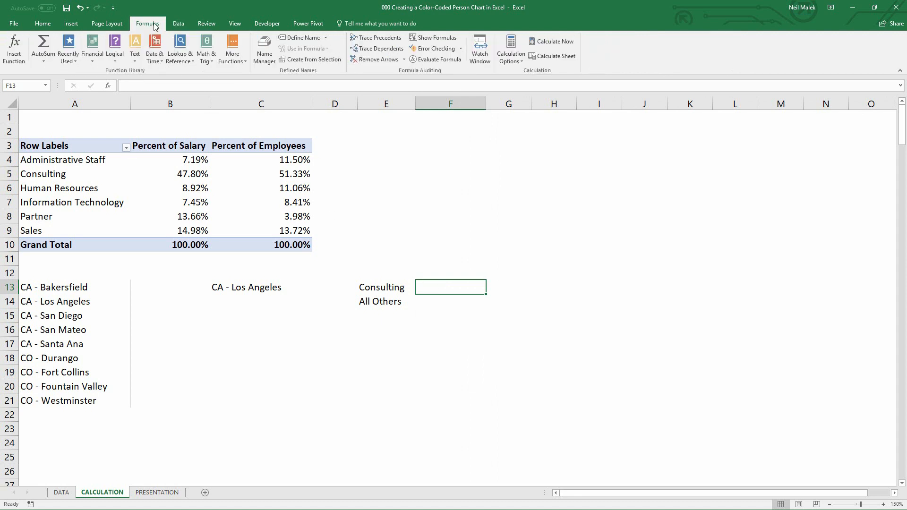
pyautogui.click(213, 64)
pyautogui.scroll(-14, 215, 165)
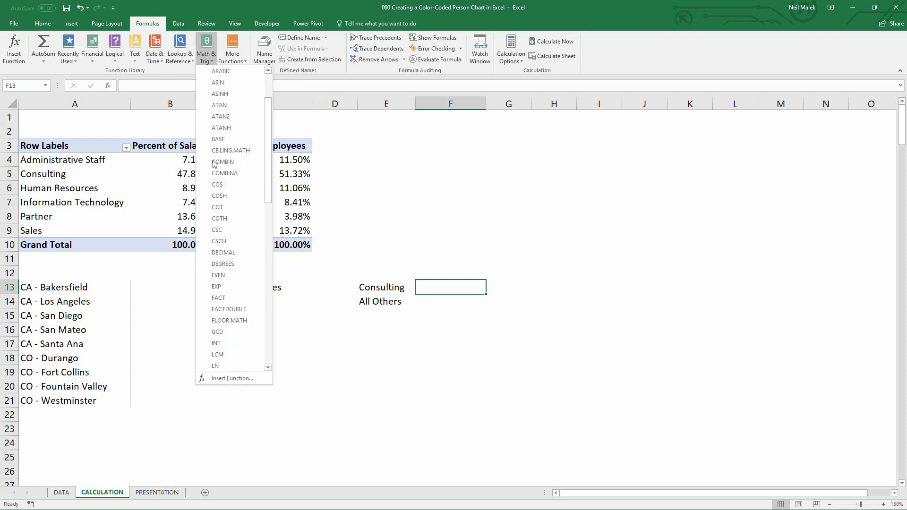
pyautogui.scroll(-2, 215, 165)
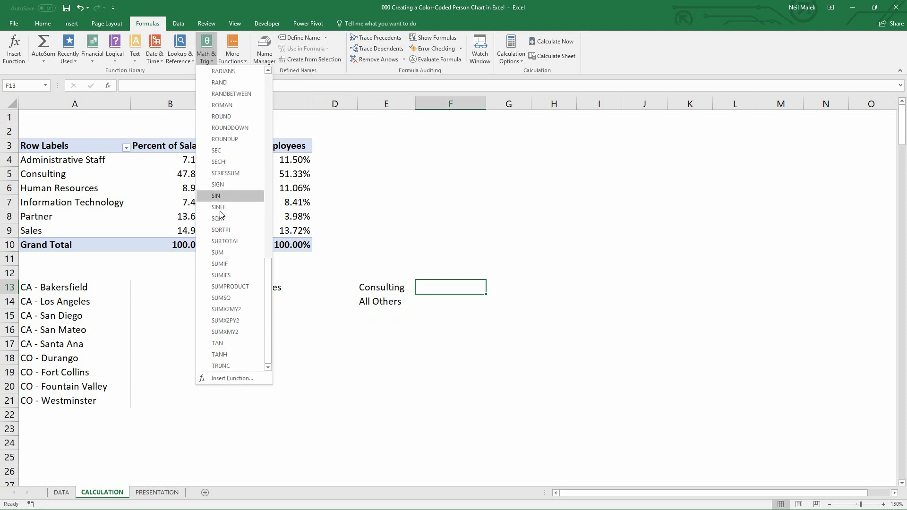
pyautogui.click(234, 276)
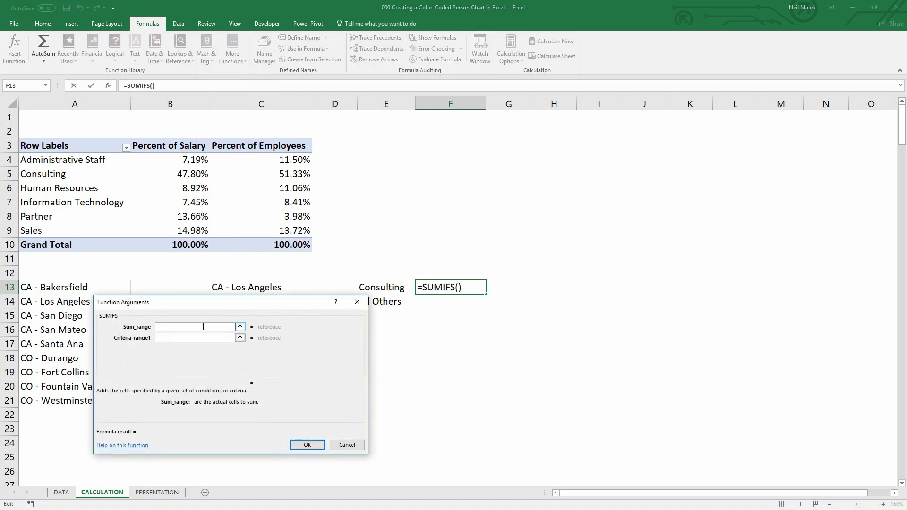
pyautogui.click(67, 493)
pyautogui.scroll(20, 413, 178)
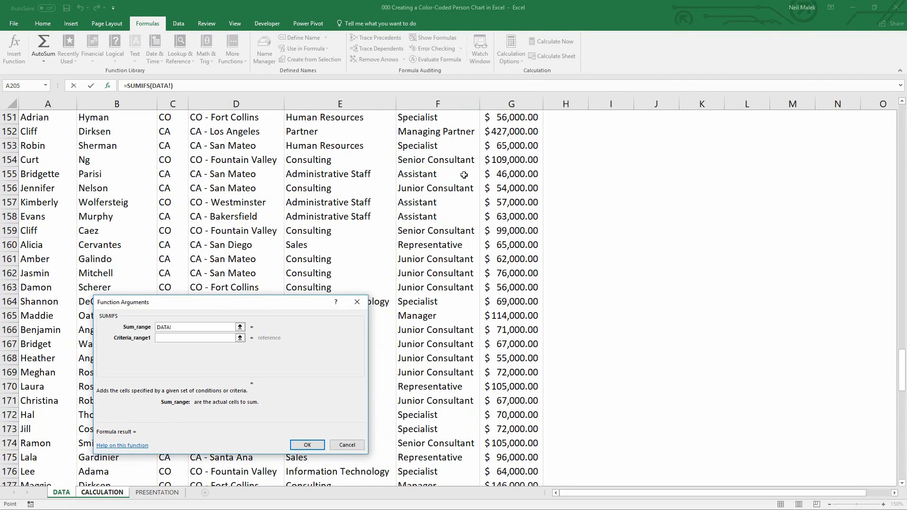
pyautogui.moveTo(902, 340); pyautogui.dragTo(902, 123)
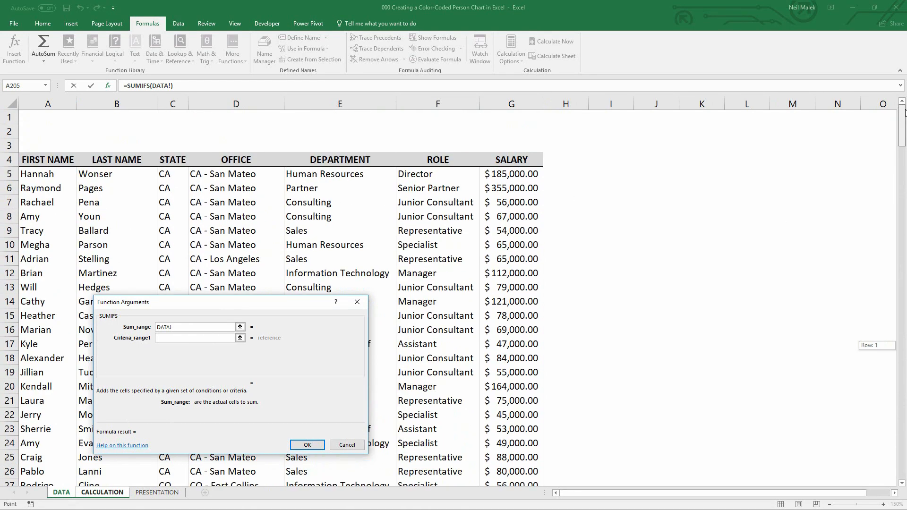
pyautogui.click(520, 176)
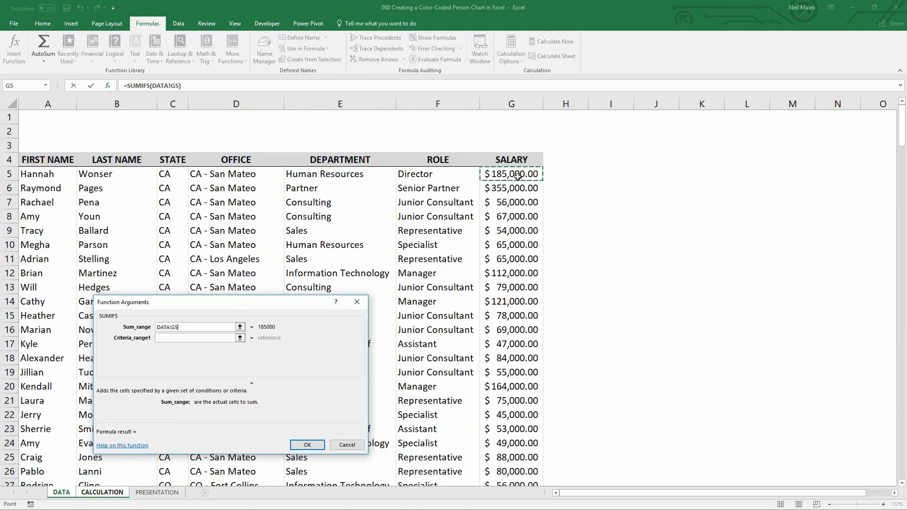
pyautogui.hotkey('ctrl', 'shift', 'Down')
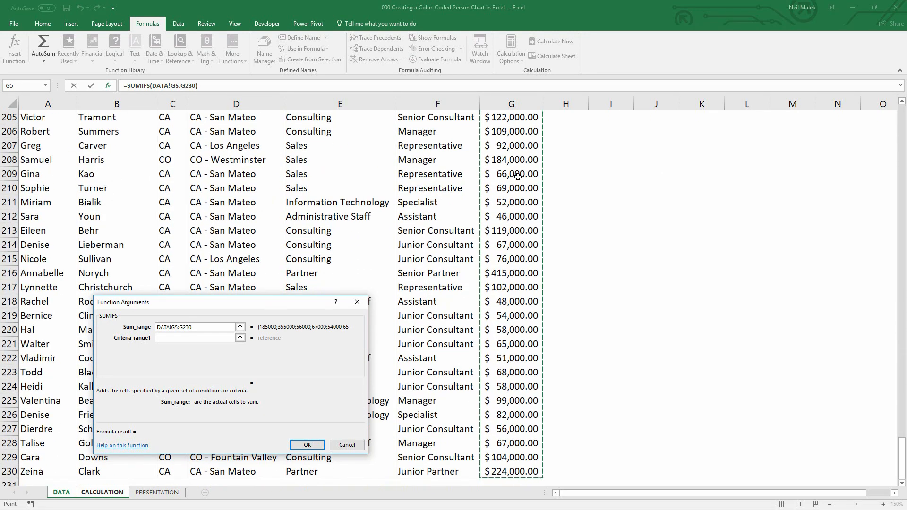
pyautogui.press('F4')
pyautogui.click(179, 338)
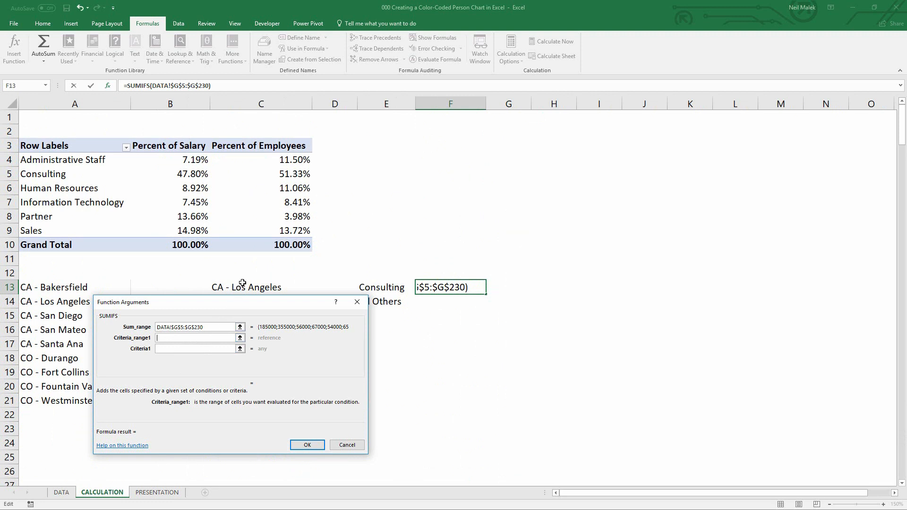
# Set SUMIFS criteria range 1 to DATA!$D$5:$D$230 and criteria 1 to C13
pyautogui.click(62, 492)
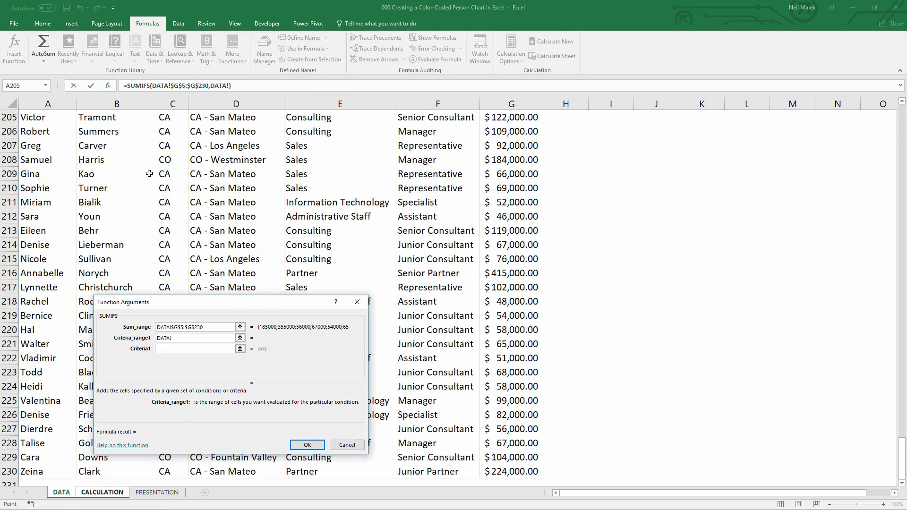
pyautogui.moveTo(902, 457); pyautogui.dragTo(860, 69)
pyautogui.click(217, 173)
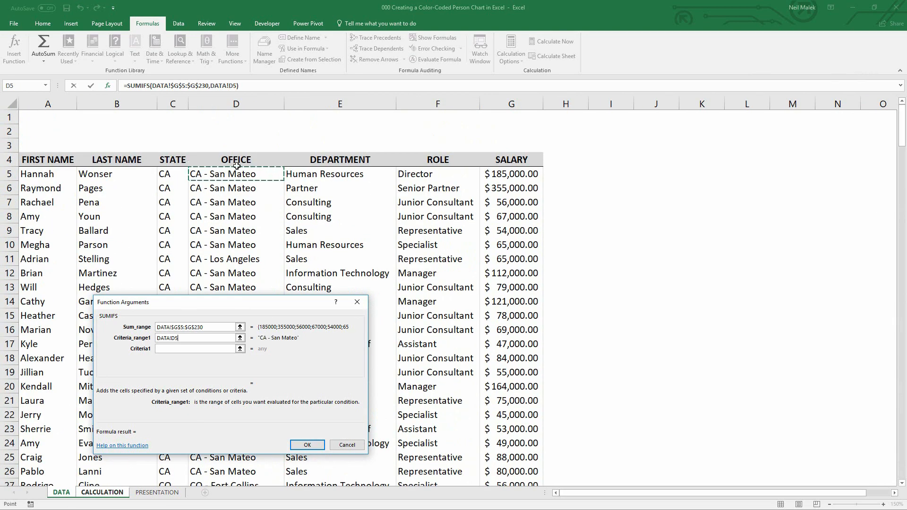
pyautogui.hotkey('ctrl', 'shift', 'Down')
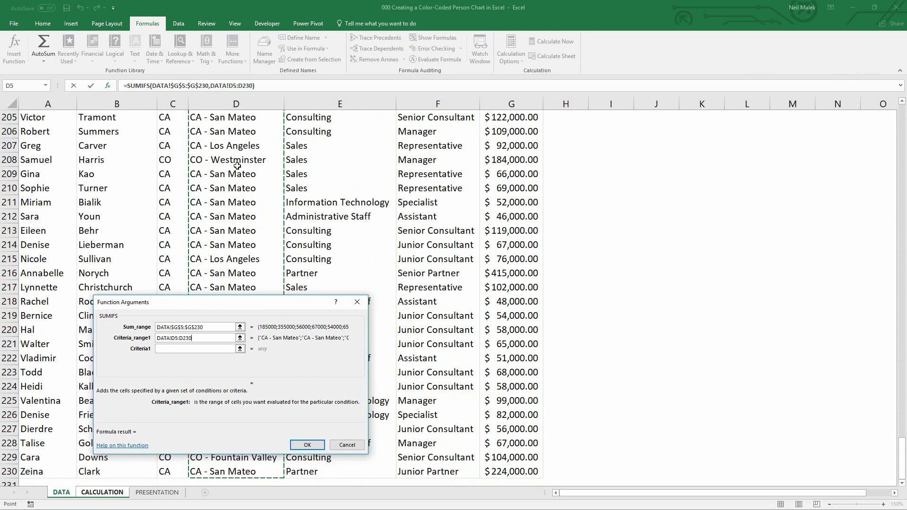
pyautogui.press('F4')
pyautogui.click(176, 349)
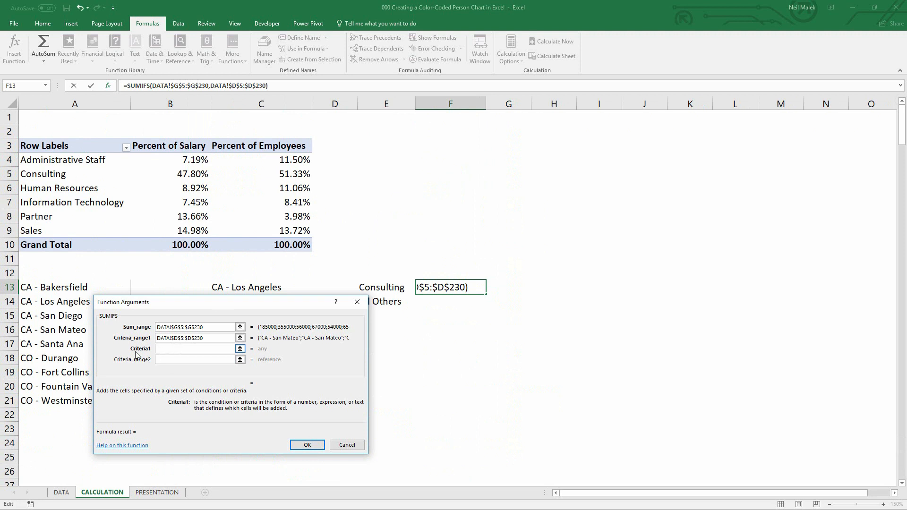
pyautogui.click(254, 287)
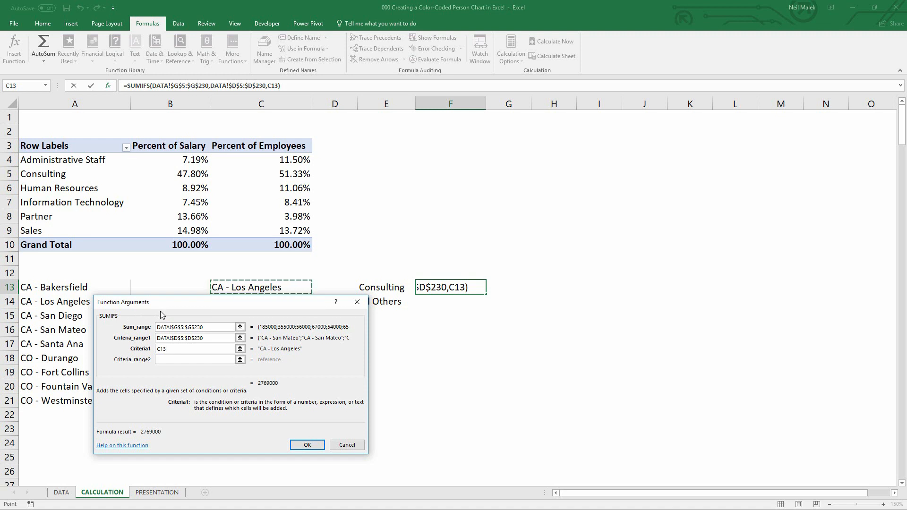
# Set criteria range 2 to DATA!$E$5:$E$230 and criteria 2 to E13, then confirm the SUMIFS formula
pyautogui.click(174, 359)
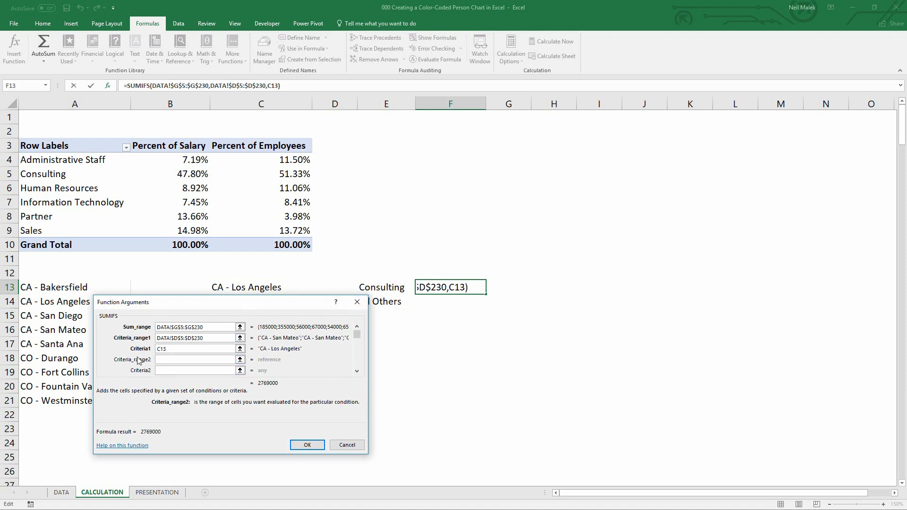
pyautogui.click(62, 492)
pyautogui.moveTo(901, 457); pyautogui.dragTo(902, 124)
pyautogui.click(349, 175)
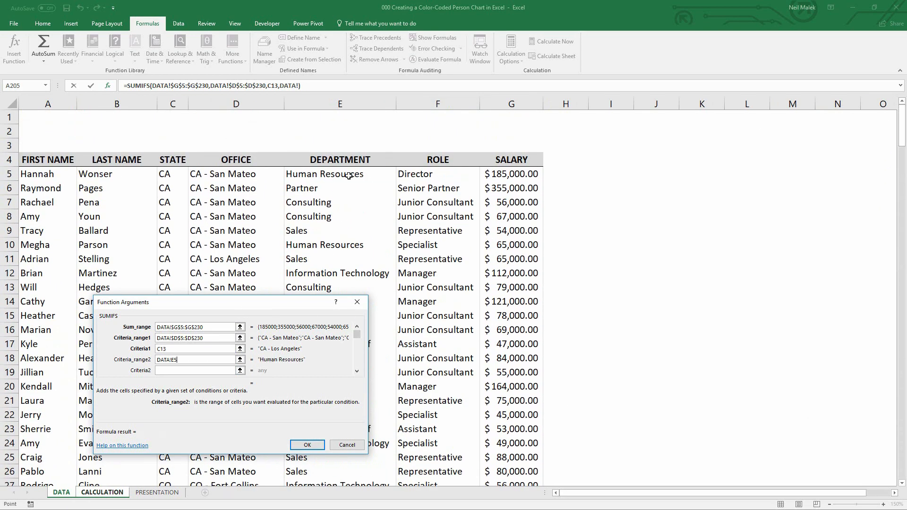
pyautogui.hotkey('ctrl', 'shift', 'Down')
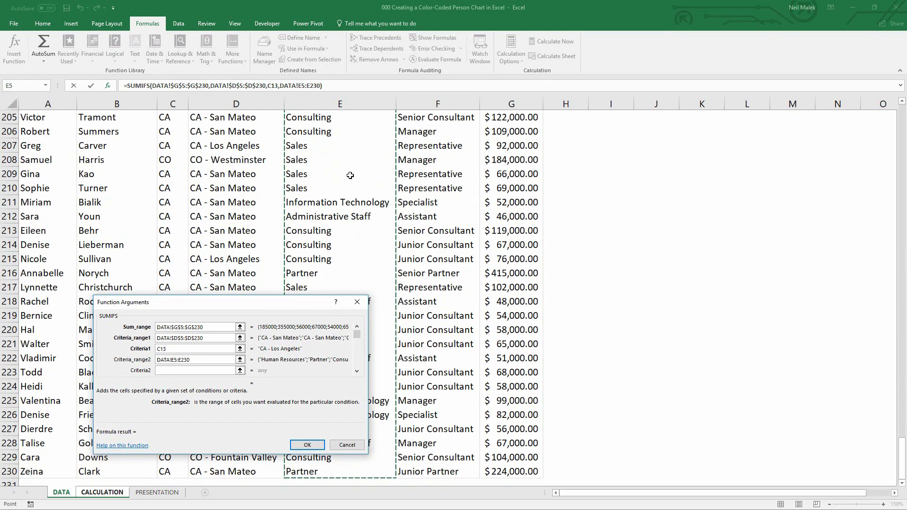
pyautogui.press('F4')
pyautogui.click(180, 370)
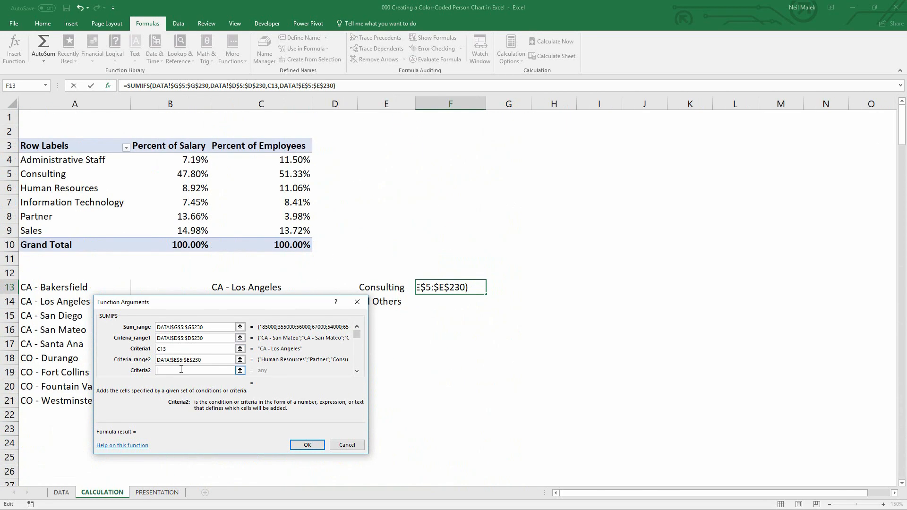
pyautogui.click(381, 287)
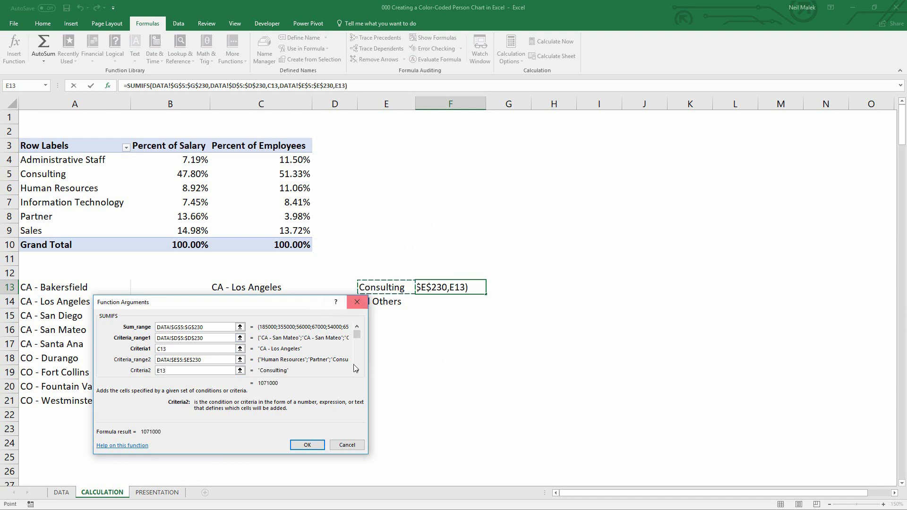
pyautogui.click(307, 445)
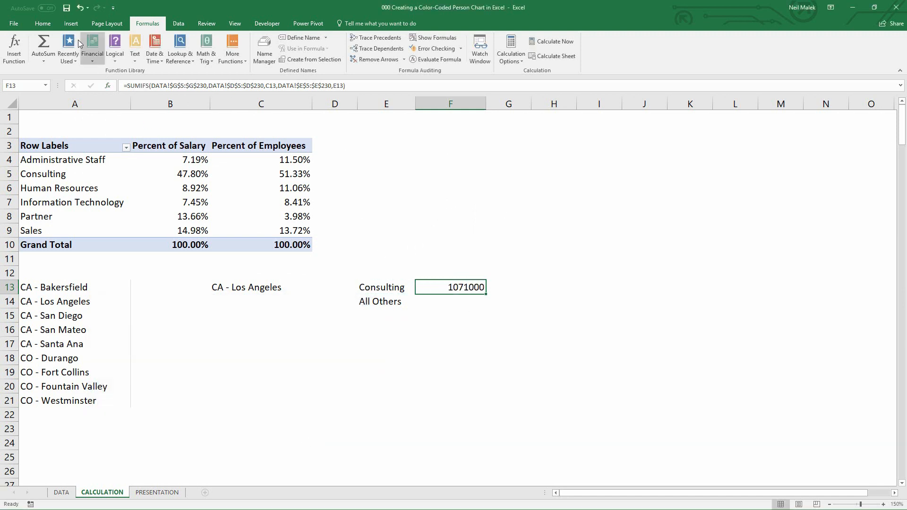
# Apply Accounting number format to the SUMIFS result in F13
pyautogui.click(42, 23)
pyautogui.click(305, 56)
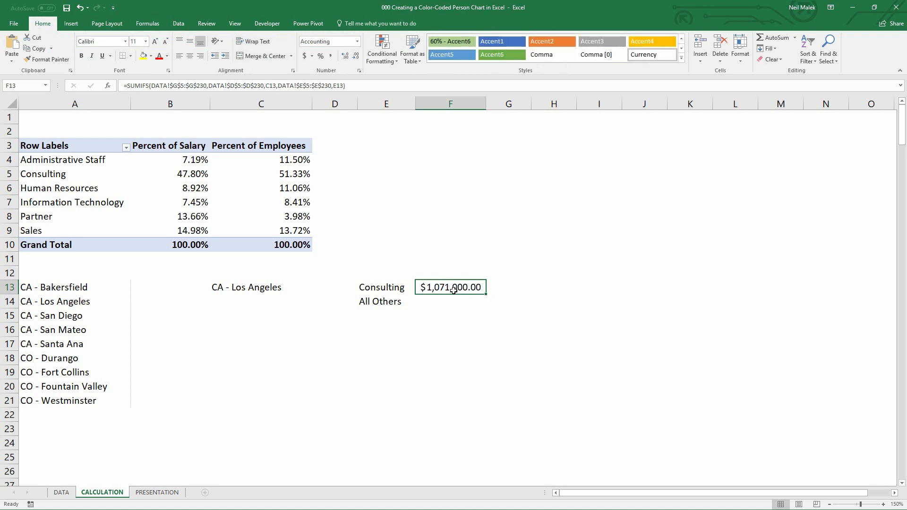
# Pick CA - San Mateo from the office drop-down in C13
pyautogui.click(225, 286)
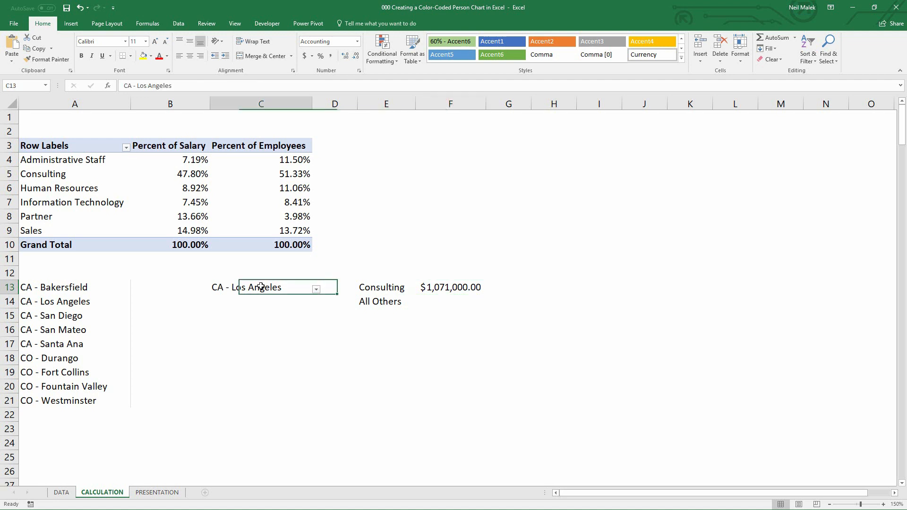
pyautogui.click(316, 290)
pyautogui.click(299, 319)
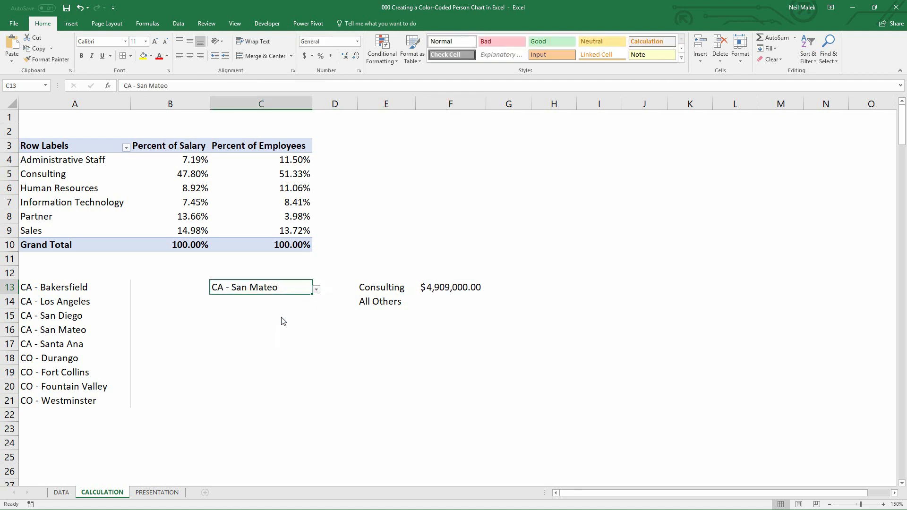
# Test the office drop-down in C13 by picking CO - Durango and then CO - Fountain Valley
pyautogui.click(316, 289)
pyautogui.click(270, 341)
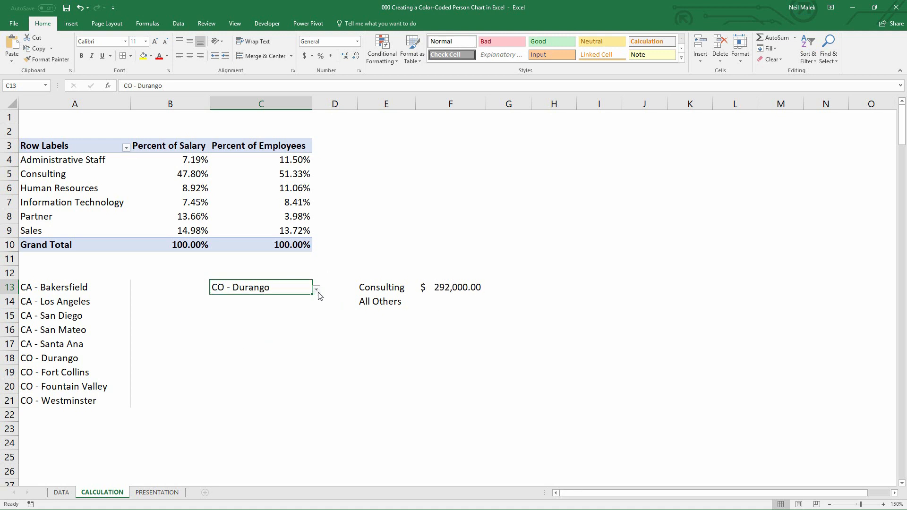
pyautogui.click(316, 289)
pyautogui.click(266, 358)
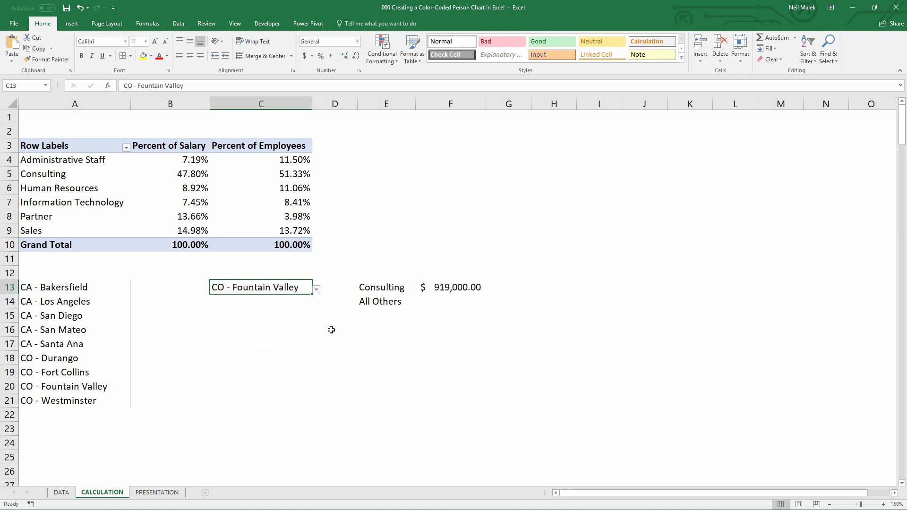
# Start a SUMIFS function in F14 and set its sum range to DATA!$G$5:$G$230
pyautogui.click(445, 299)
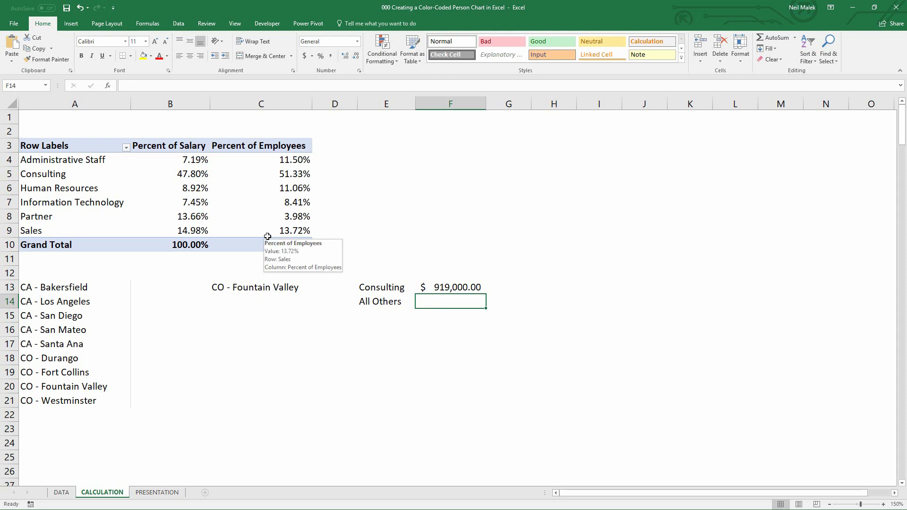
pyautogui.click(147, 24)
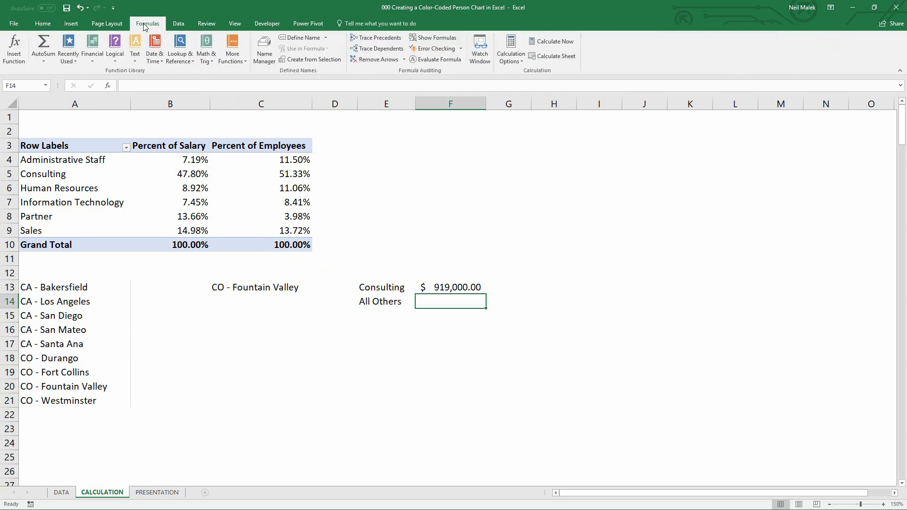
pyautogui.click(213, 64)
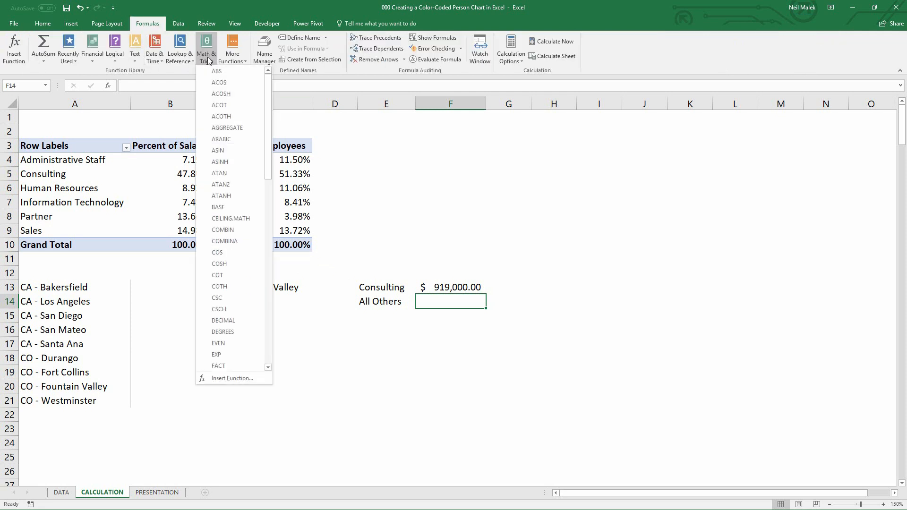
pyautogui.scroll(-2, 236, 274)
pyautogui.scroll(-3, 236, 277)
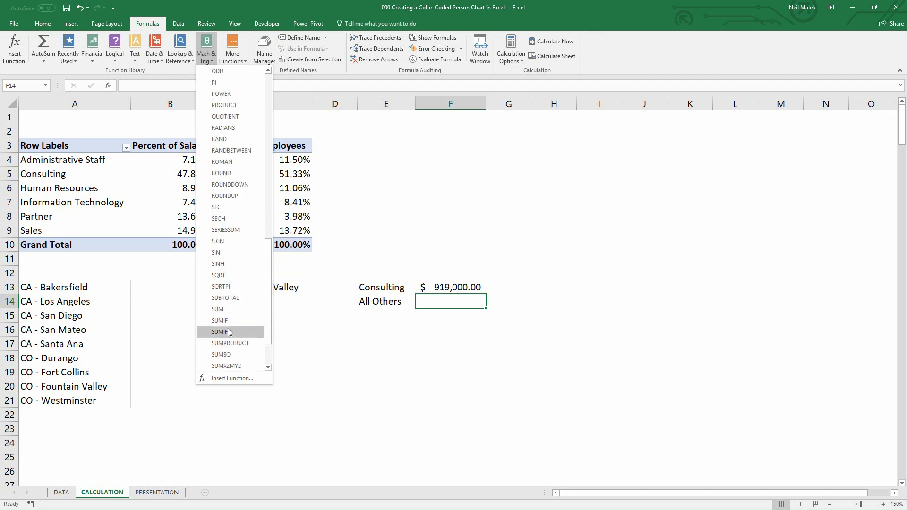
pyautogui.click(228, 332)
pyautogui.moveTo(212, 308); pyautogui.dragTo(465, 328)
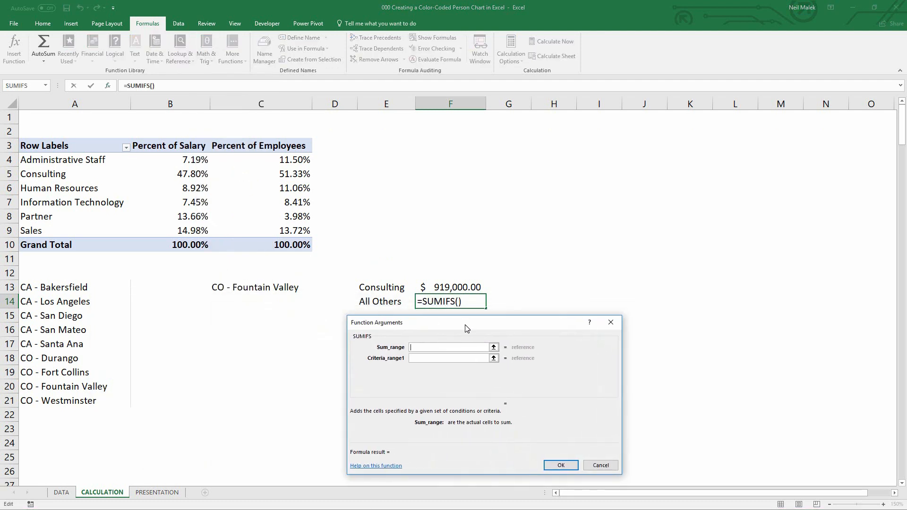
pyautogui.click(62, 492)
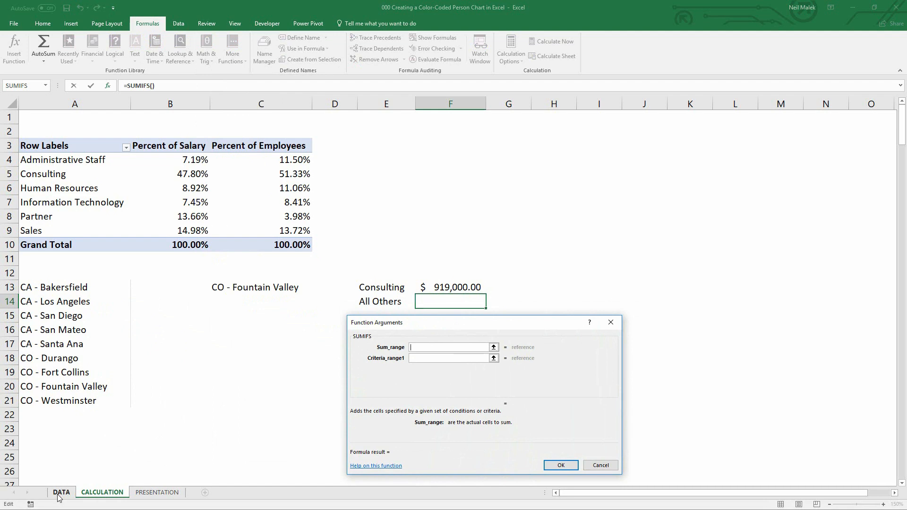
pyautogui.moveTo(902, 459); pyautogui.dragTo(894, 113)
pyautogui.click(522, 173)
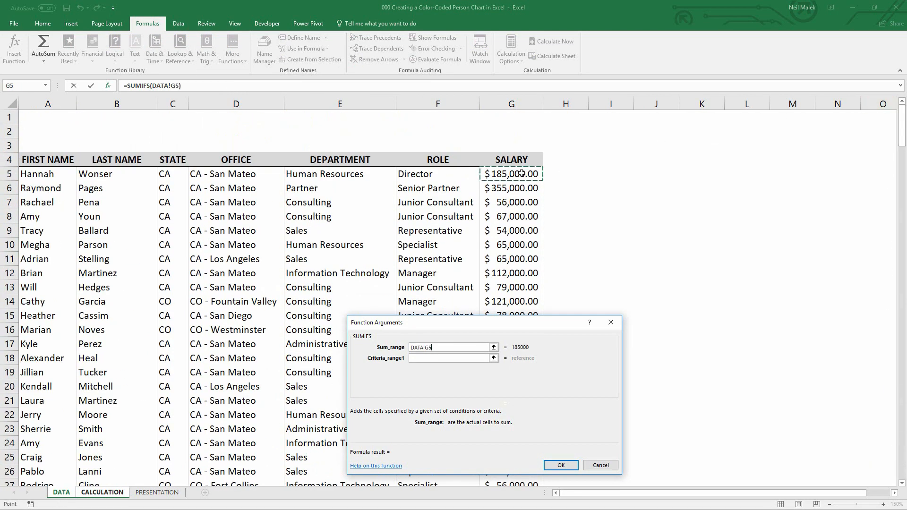
pyautogui.hotkey('ctrl', 'shift', 'Down')
pyautogui.press('F4')
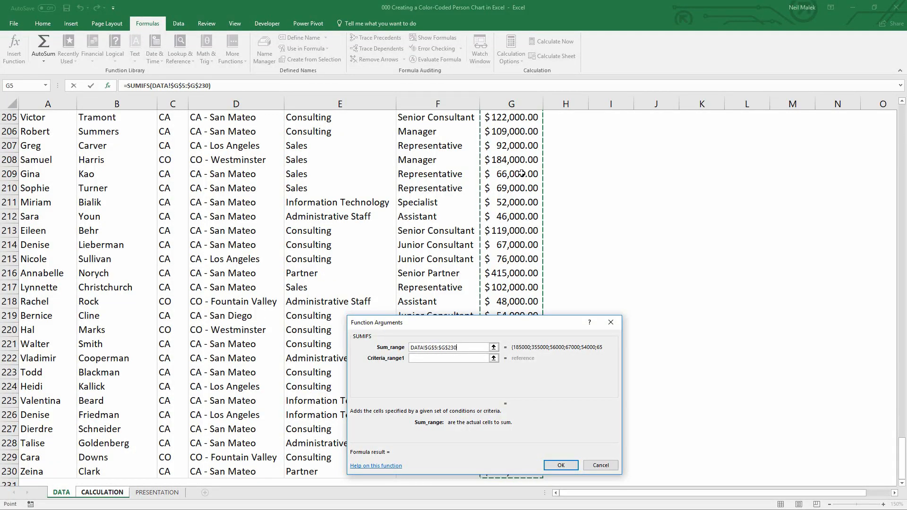
pyautogui.write(',')
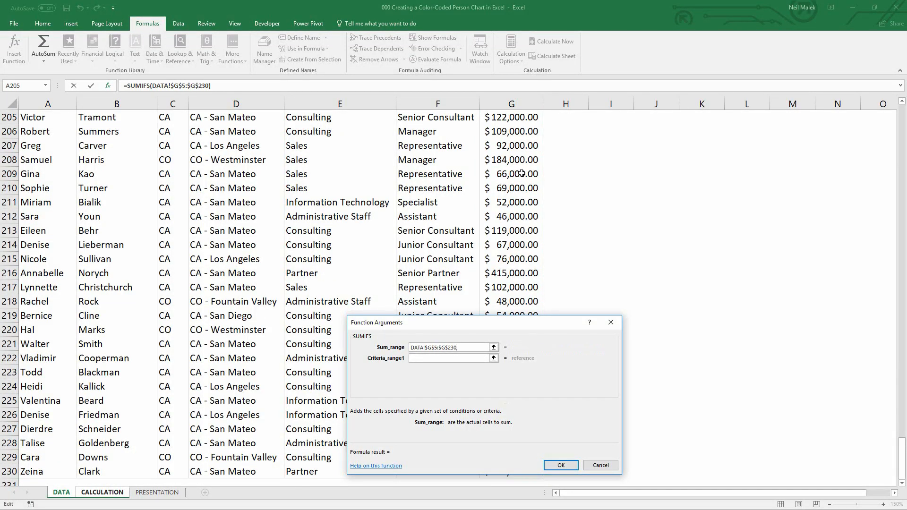
# Set criteria range 1 to DATA!$D$5:$D$230 and criteria 1 to C13, then confirm the SUMIFS formula
pyautogui.click(419, 358)
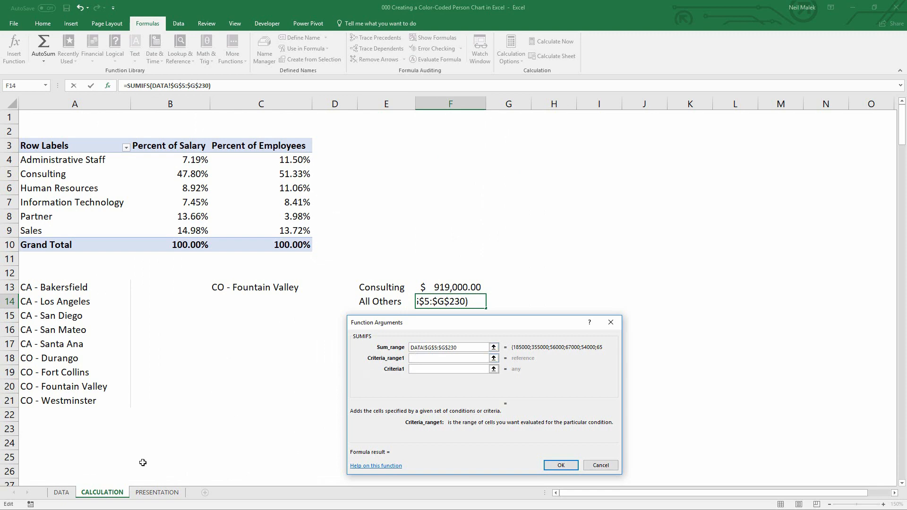
pyautogui.click(62, 493)
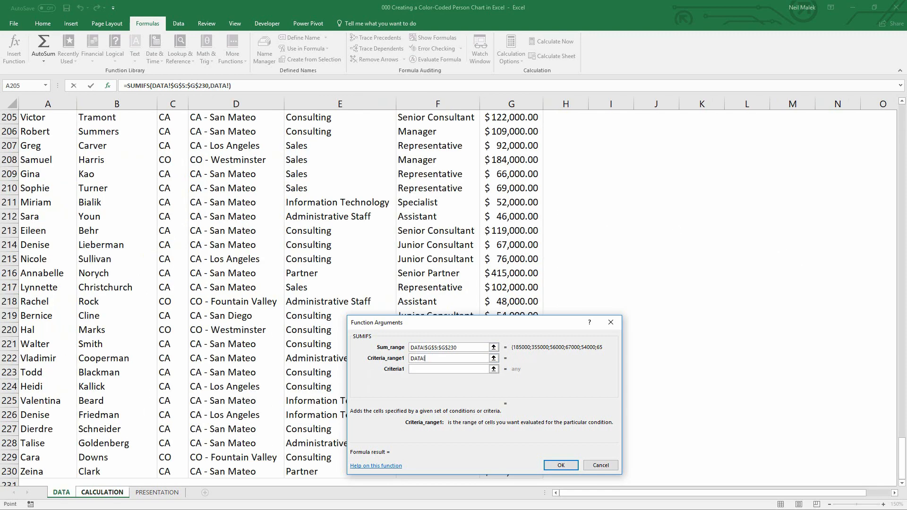
pyautogui.moveTo(902, 458); pyautogui.dragTo(902, 124)
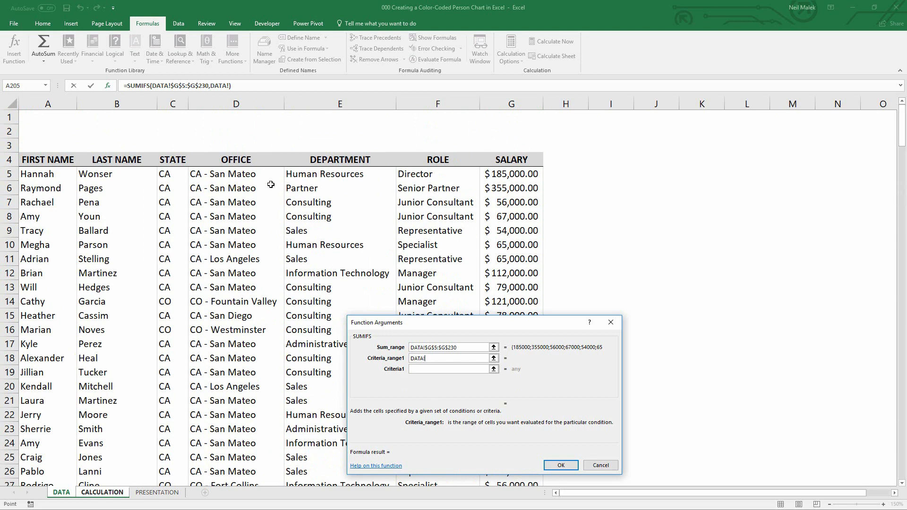
pyautogui.click(216, 175)
pyautogui.hotkey('ctrl', 'shift', 'Down')
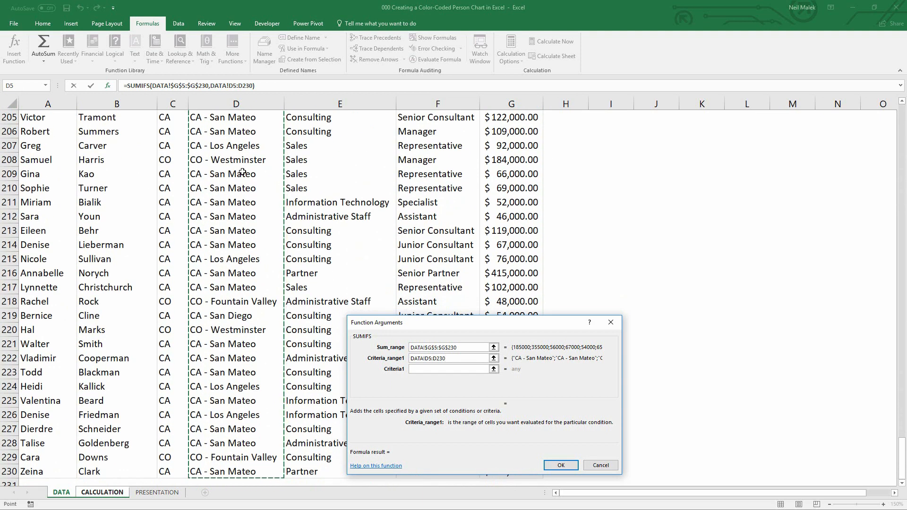
pyautogui.press('F4')
pyautogui.click(420, 370)
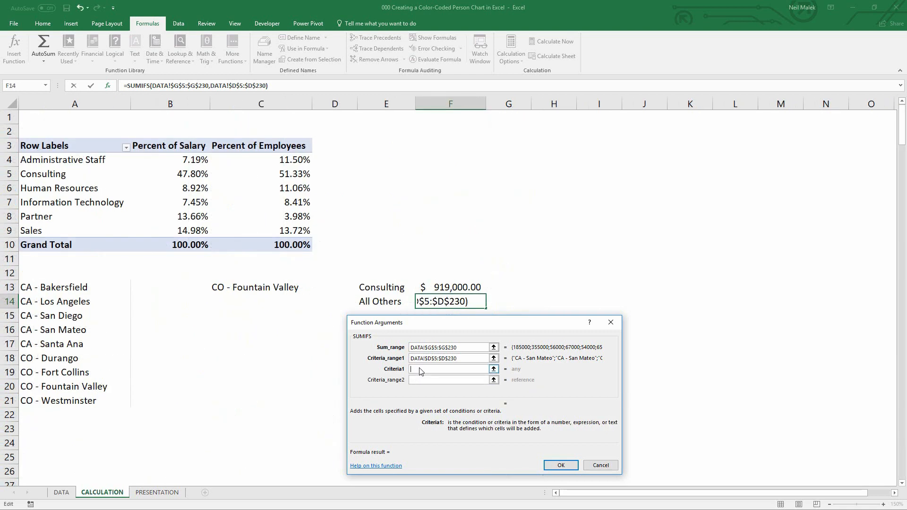
pyautogui.click(259, 287)
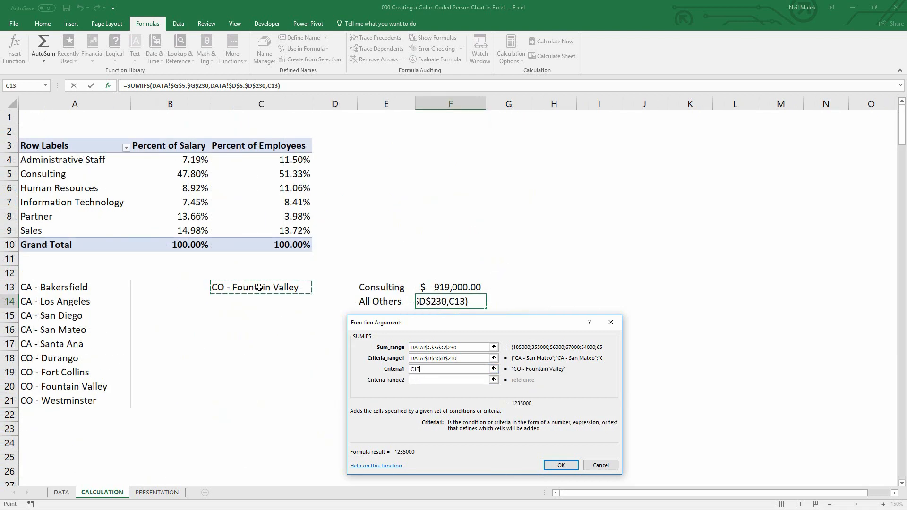
pyautogui.click(560, 467)
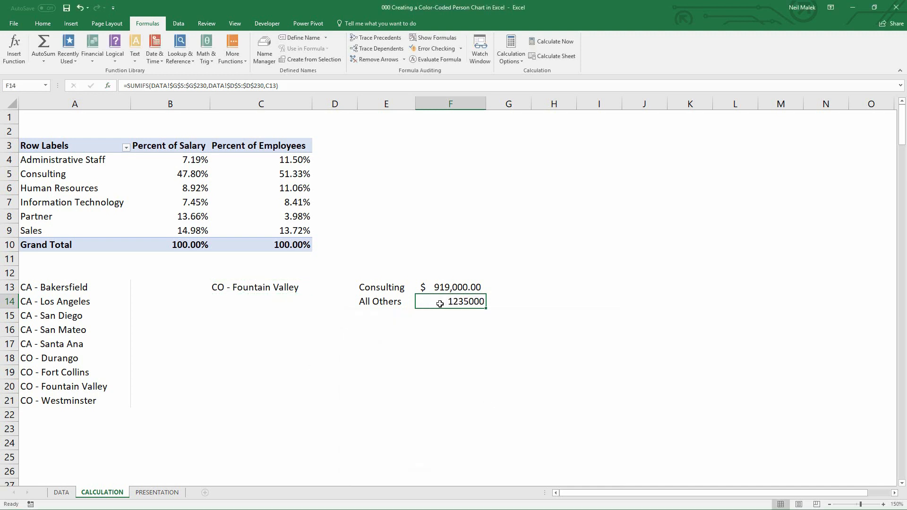
# Edit the F14 formula to subtract F13 from the SUMIFS result
pyautogui.click(292, 86)
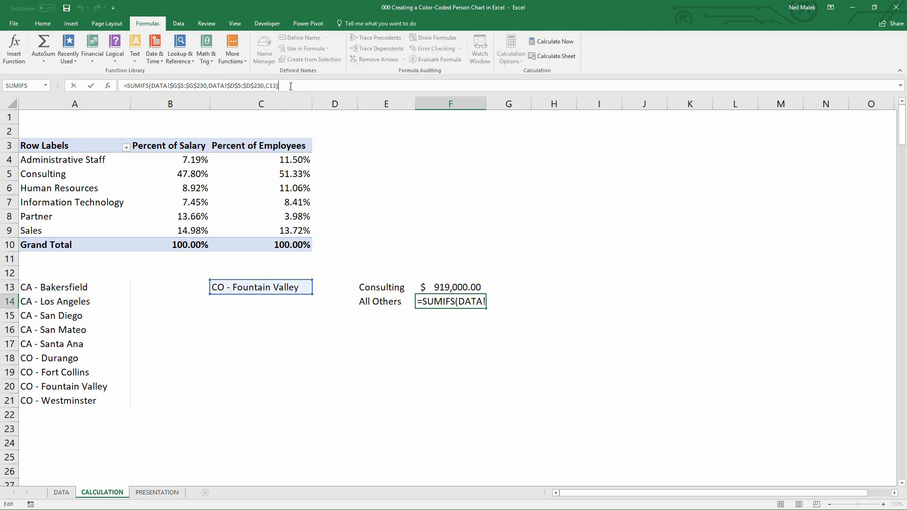
pyautogui.write('-')
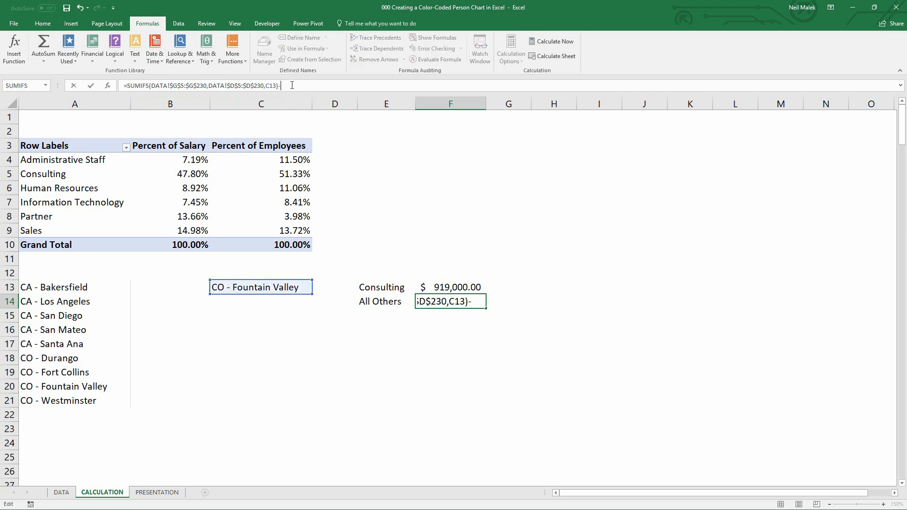
pyautogui.click(446, 287)
pyautogui.hotkey('ctrl', 'Return')
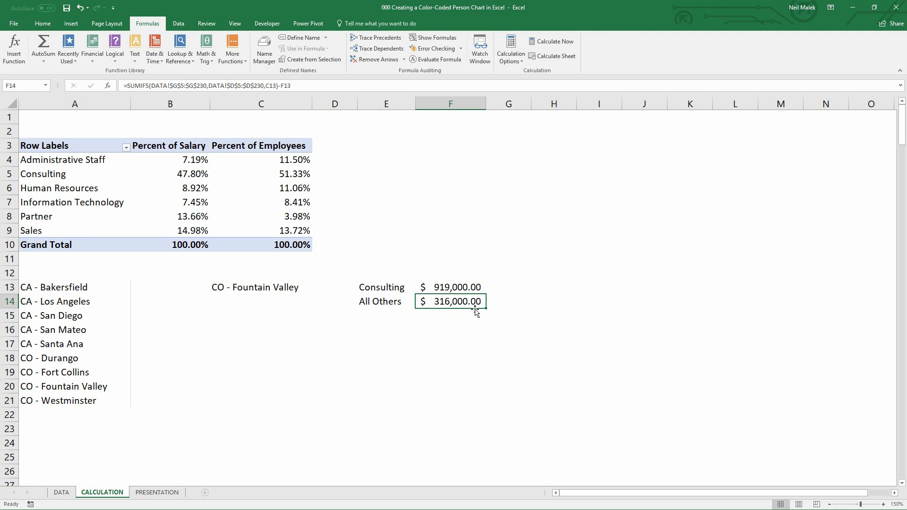
# Test the office drop-down in C13 by picking CA - San Mateo, CA - Santa Ana and CA - Los Angeles
pyautogui.click(299, 289)
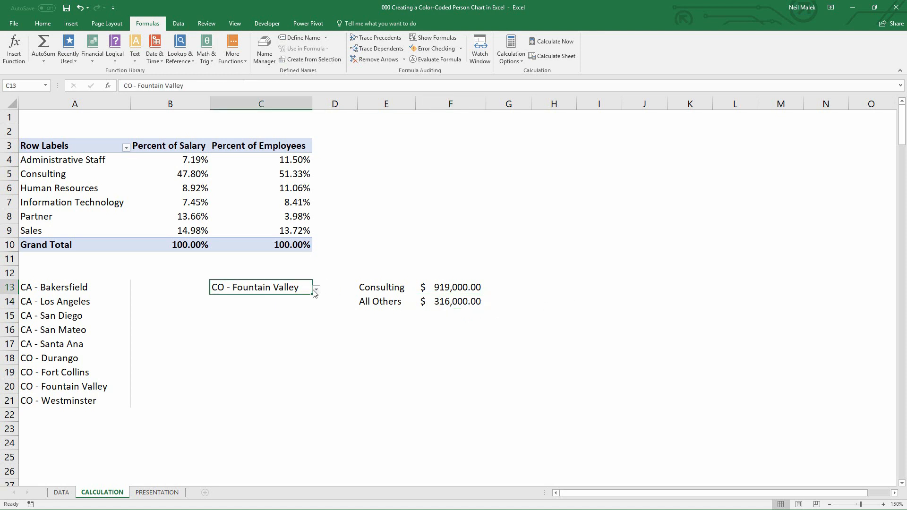
pyautogui.click(348, 289)
pyautogui.click(310, 287)
pyautogui.click(316, 289)
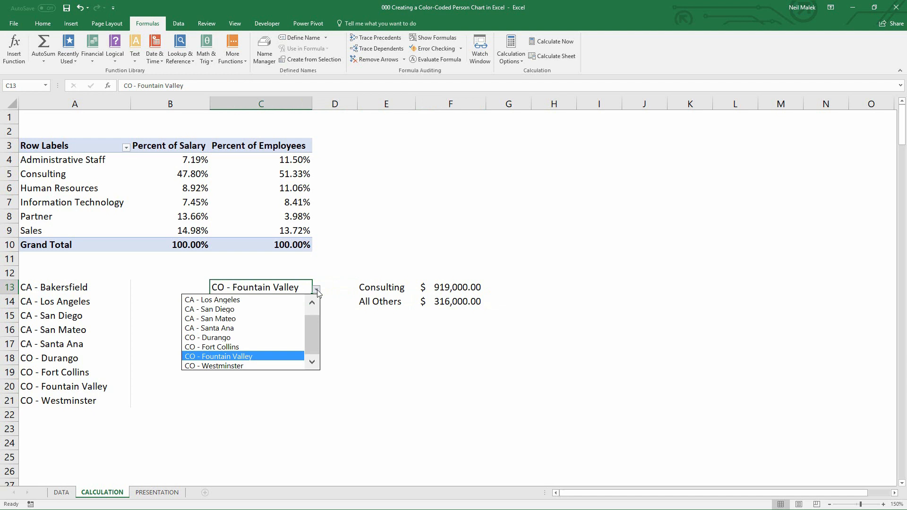
pyautogui.click(274, 318)
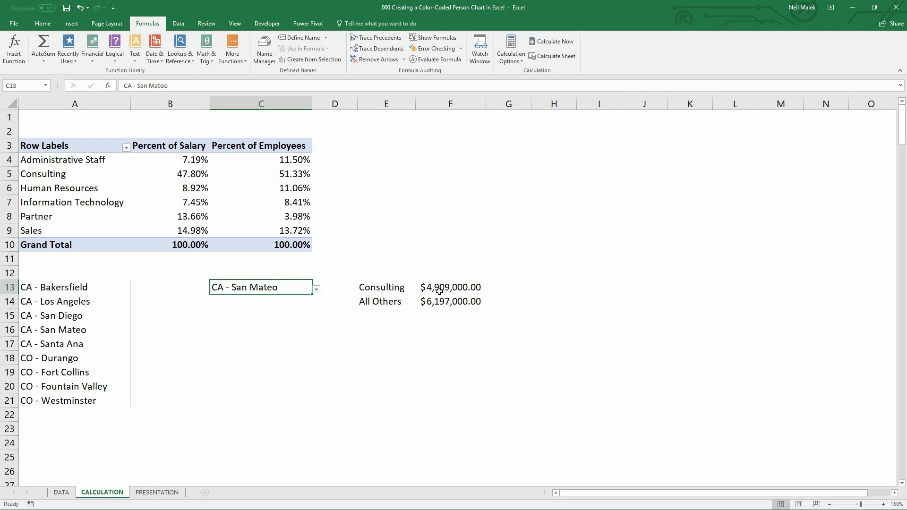
pyautogui.click(316, 289)
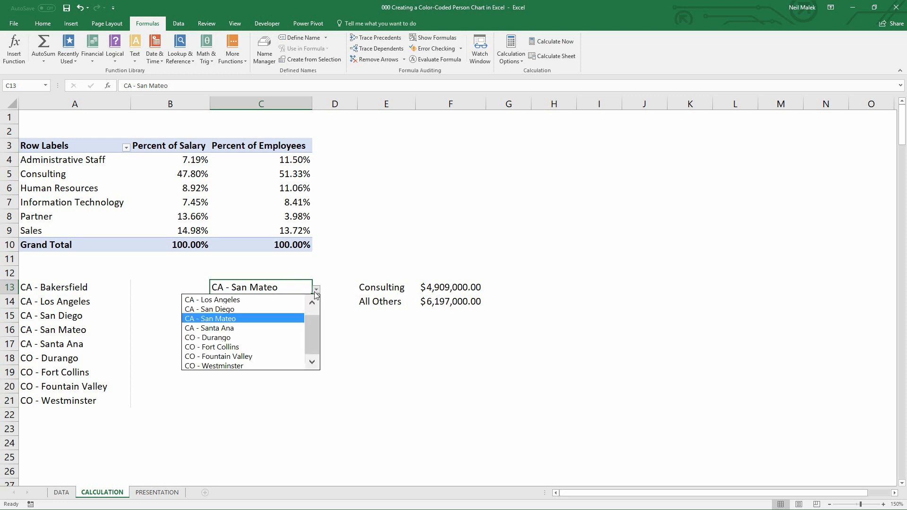
pyautogui.click(263, 328)
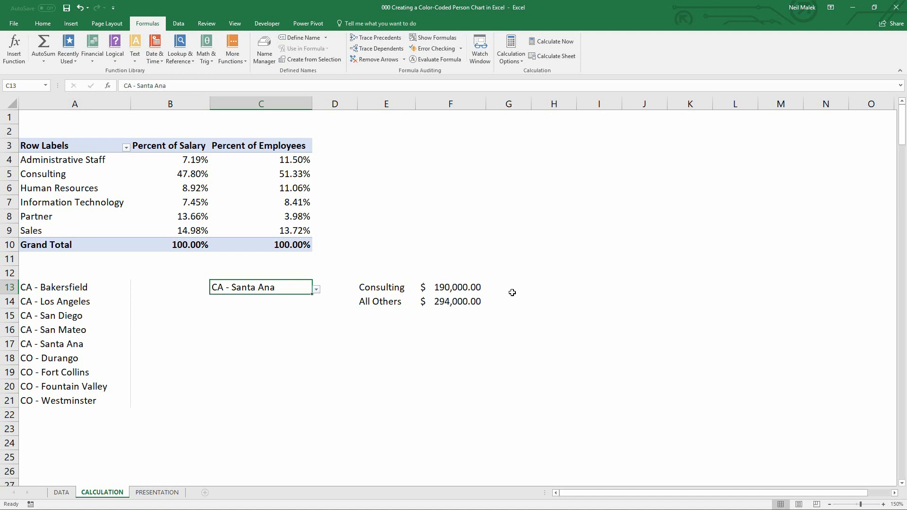
pyautogui.click(316, 289)
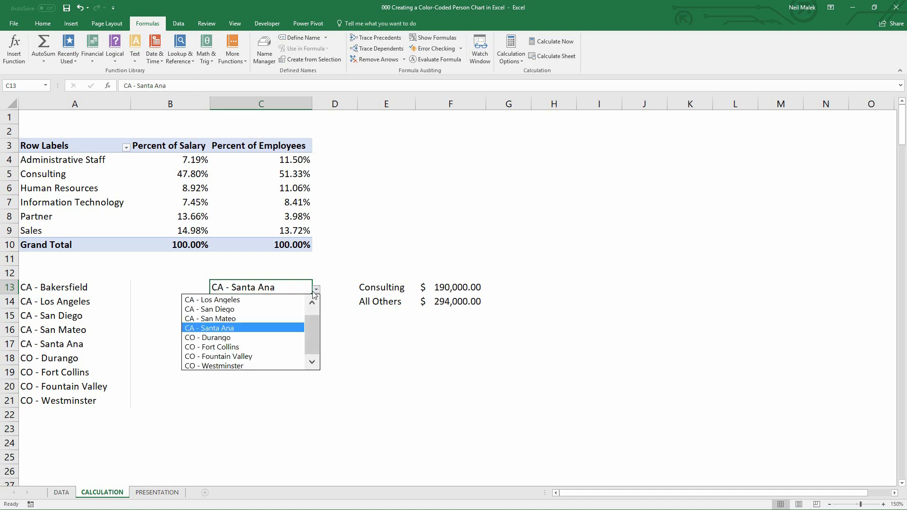
pyautogui.click(269, 304)
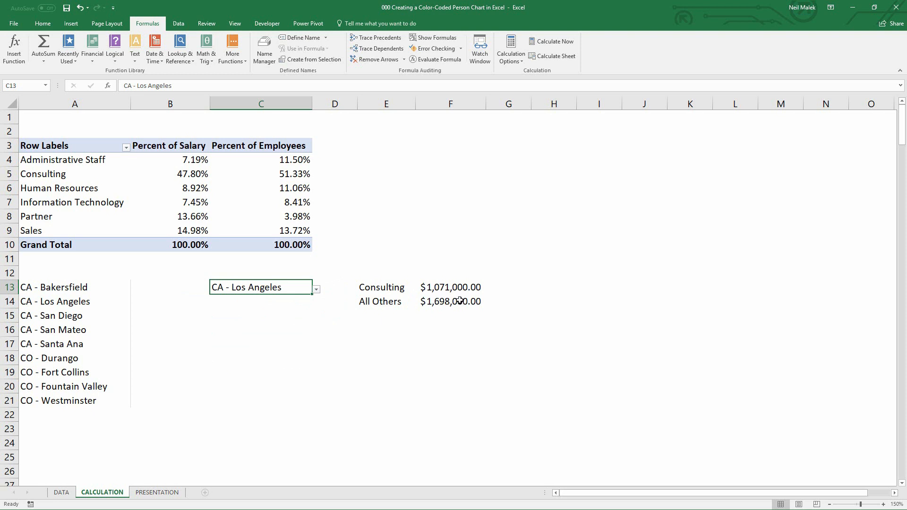
# On the PRESENTATION sheet, narrow columns M through V to a smaller uniform width
pyautogui.click(158, 493)
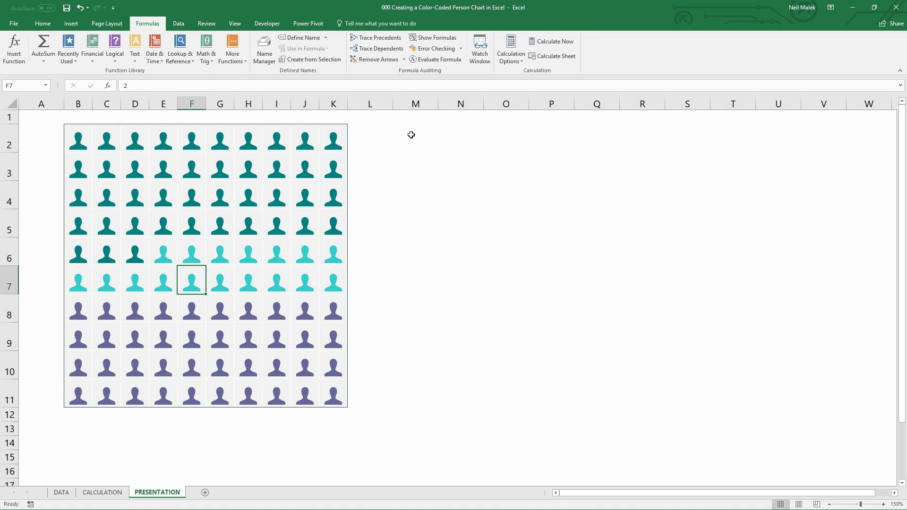
pyautogui.moveTo(411, 134); pyautogui.dragTo(821, 386)
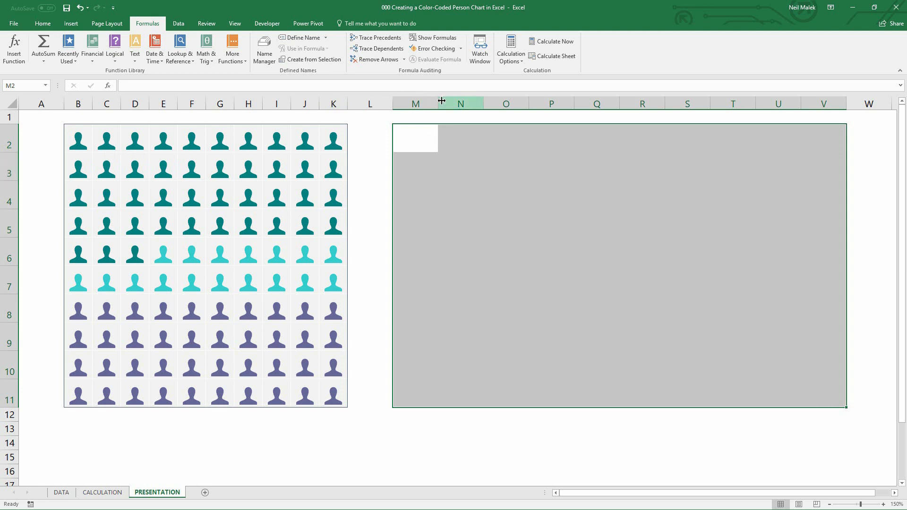
pyautogui.moveTo(437, 102); pyautogui.dragTo(421, 102)
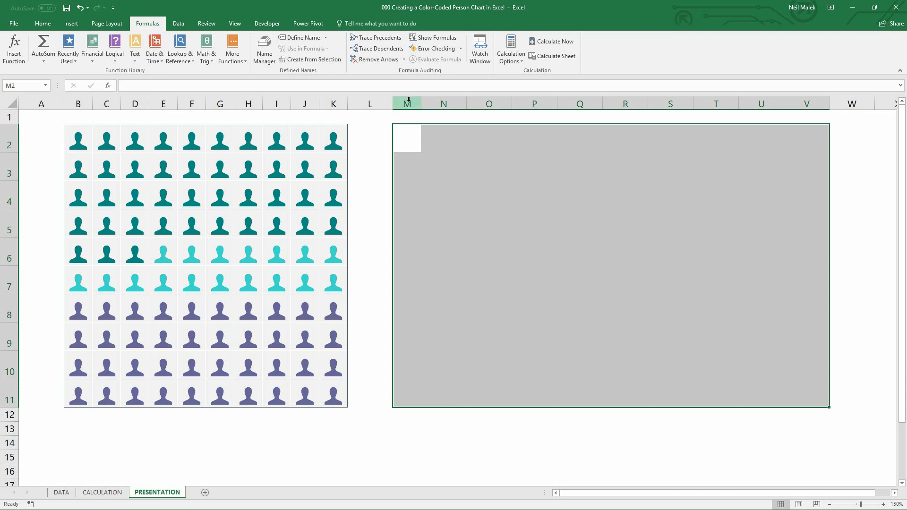
pyautogui.moveTo(408, 99); pyautogui.dragTo(807, 101)
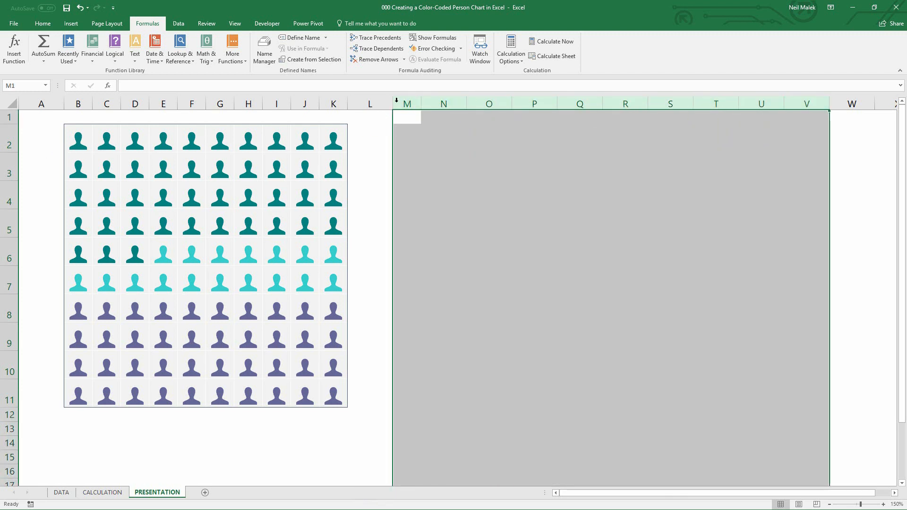
pyautogui.moveTo(466, 100); pyautogui.dragTo(451, 105)
# Select the grid M2:V11 on the PRESENTATION sheet and apply an outside border
pyautogui.moveTo(405, 131); pyautogui.dragTo(667, 401)
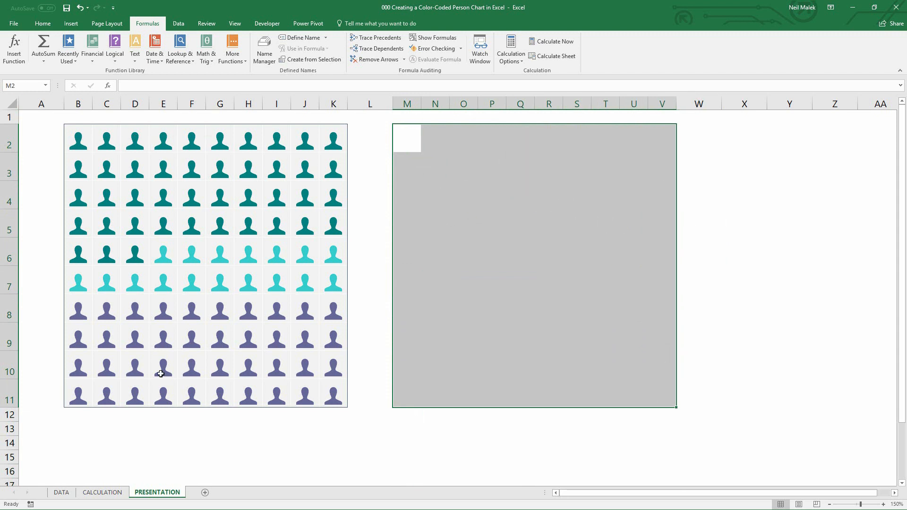
pyautogui.click(46, 24)
pyautogui.click(131, 56)
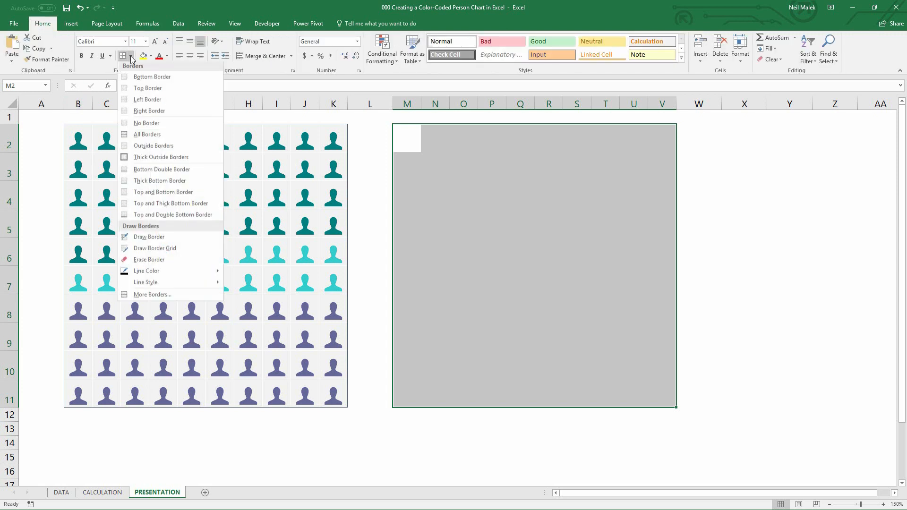
pyautogui.click(145, 149)
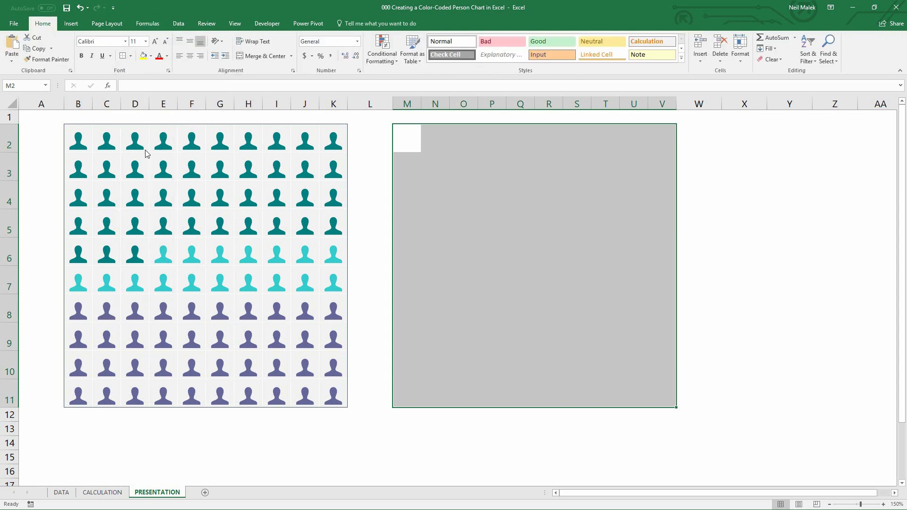
# Add light gray inside borders to the M2:V11 grid through the border settings
pyautogui.click(131, 57)
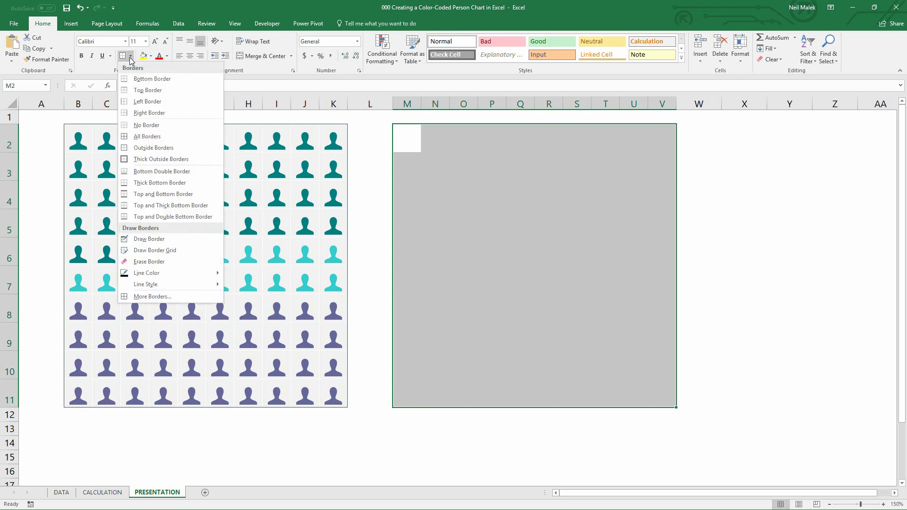
pyautogui.click(179, 297)
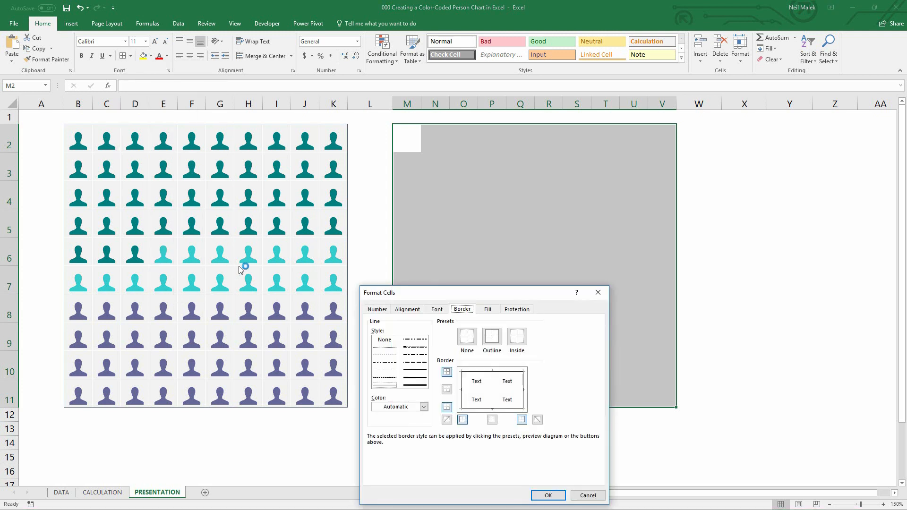
pyautogui.click(423, 407)
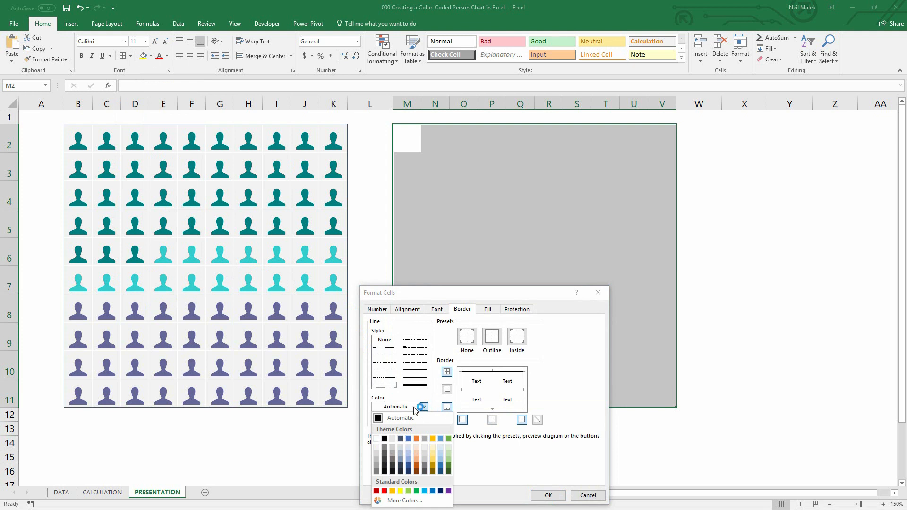
pyautogui.click(386, 452)
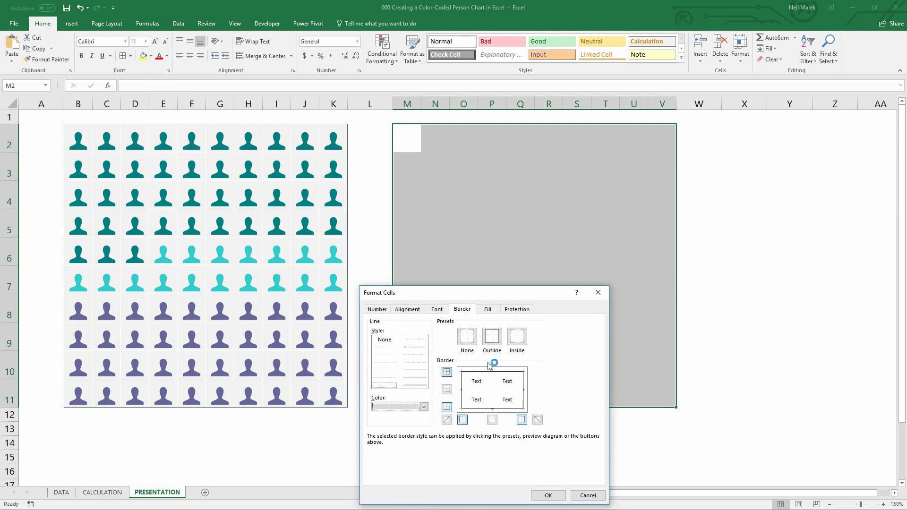
pyautogui.click(516, 339)
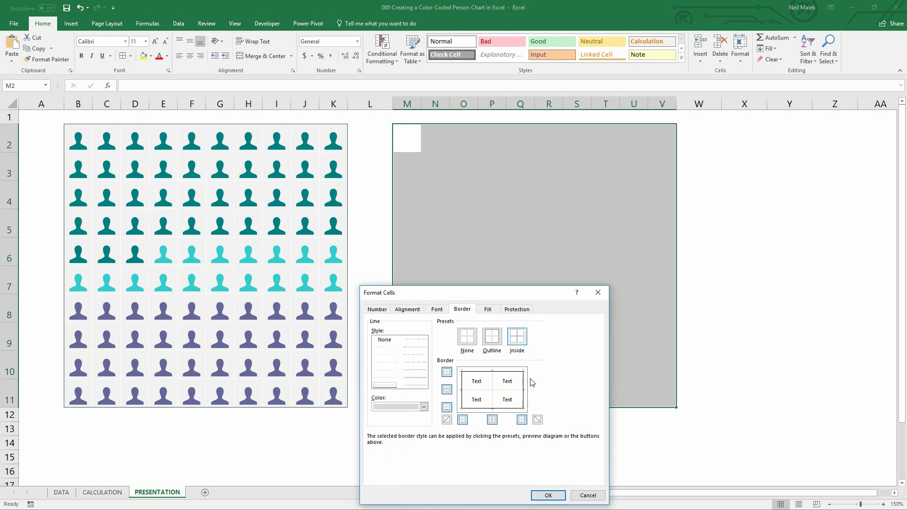
pyautogui.click(547, 496)
pyautogui.click(725, 319)
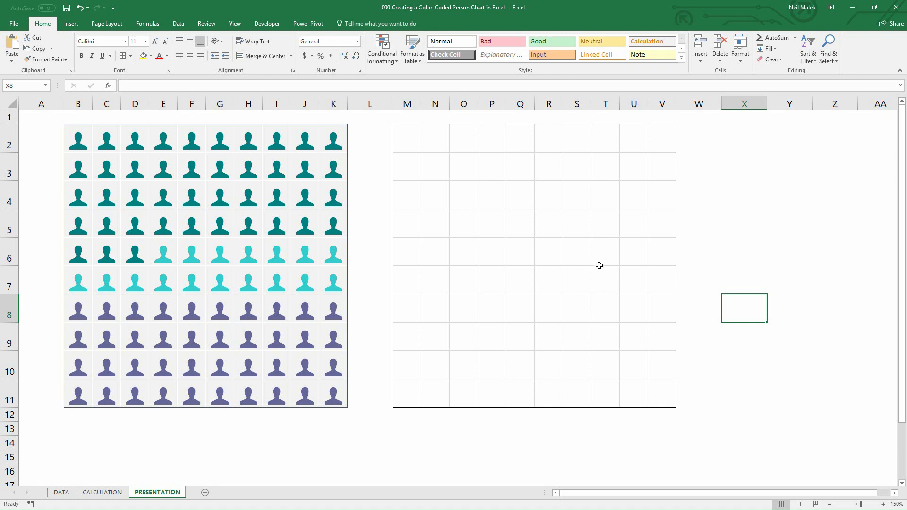
# Enter -500 in cell X2 as a test value
pyautogui.click(746, 146)
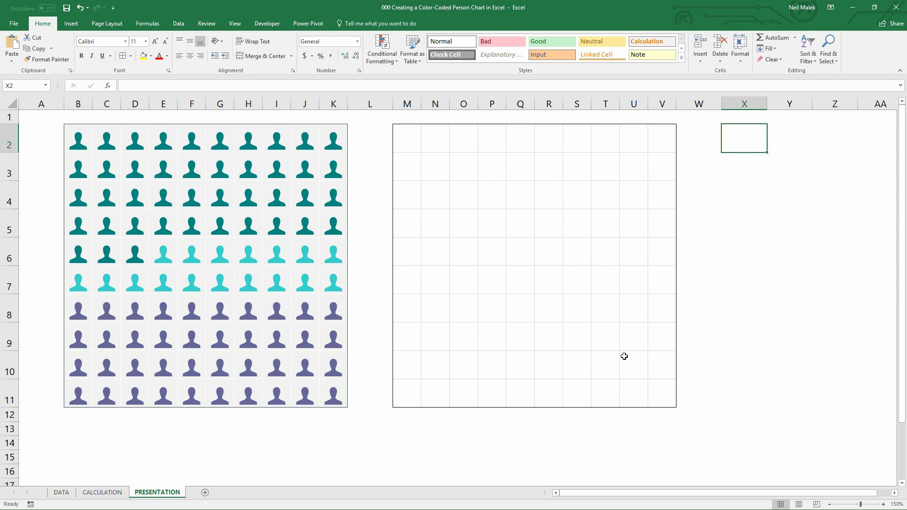
pyautogui.write('-')
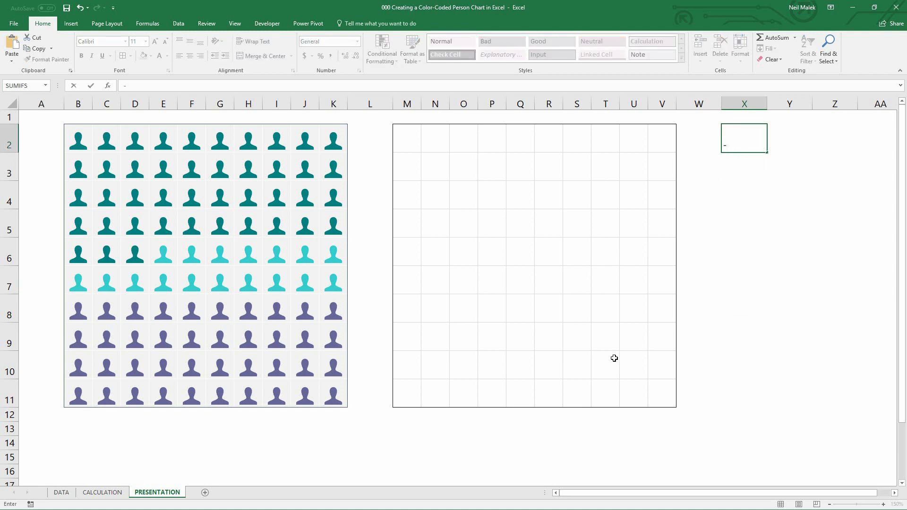
pyautogui.write('500')
pyautogui.press('Return')
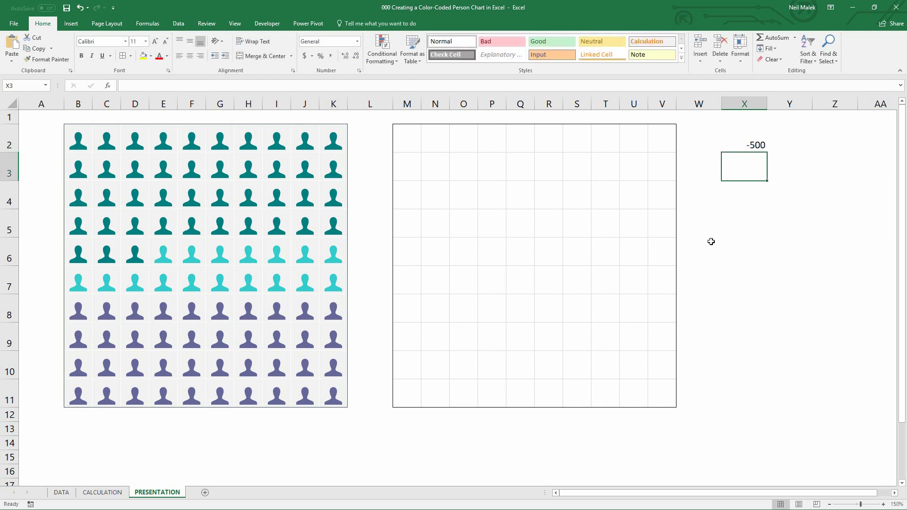
# Format X2 as Currency with negative numbers shown in red parentheses
pyautogui.click(741, 147)
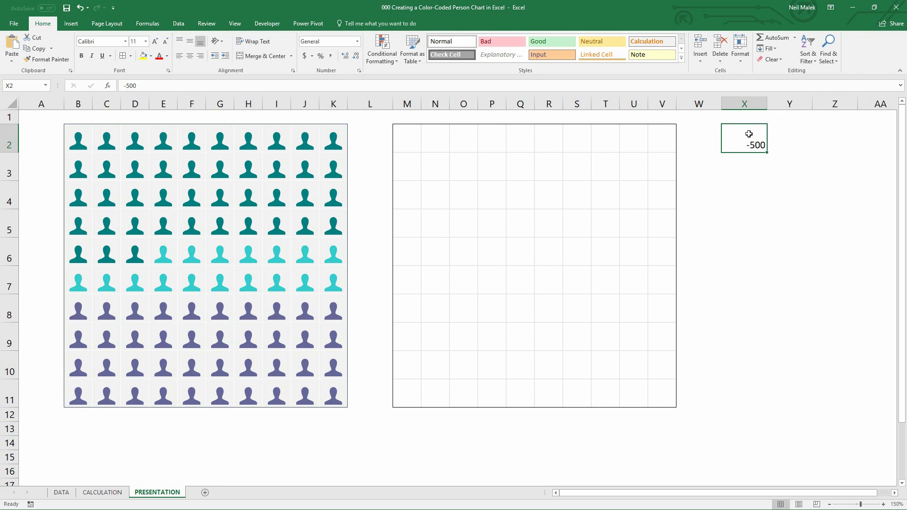
pyautogui.click(357, 41)
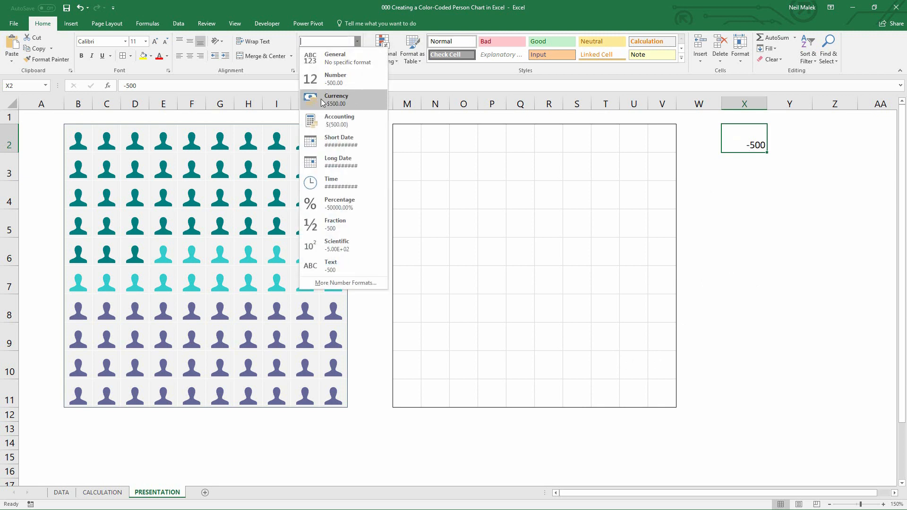
pyautogui.click(332, 121)
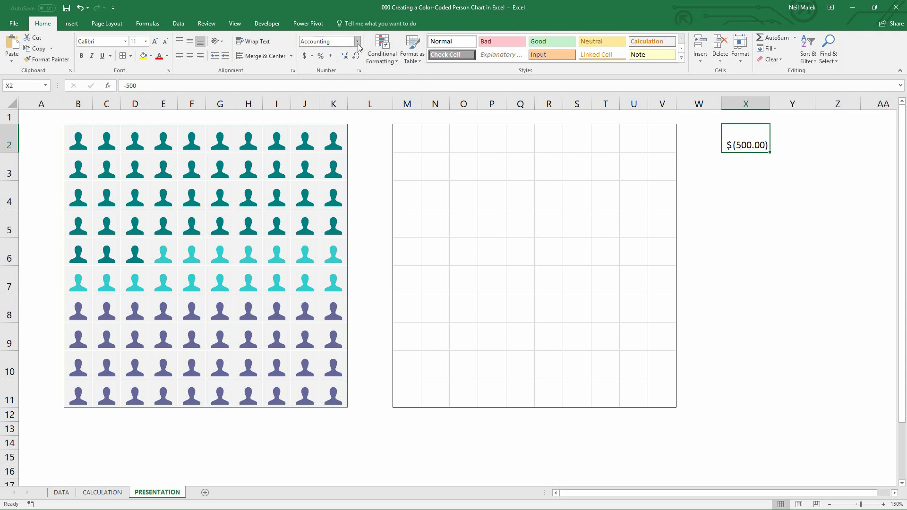
pyautogui.click(359, 71)
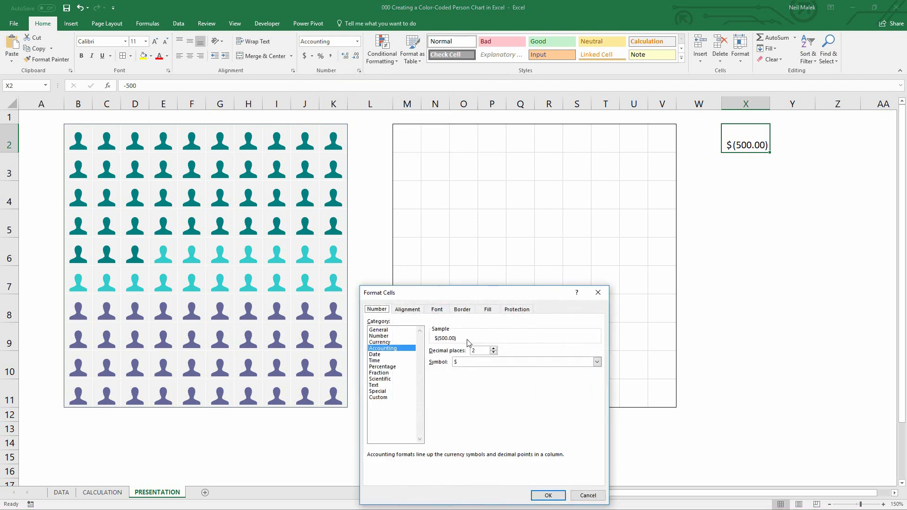
pyautogui.moveTo(519, 290); pyautogui.dragTo(618, 140)
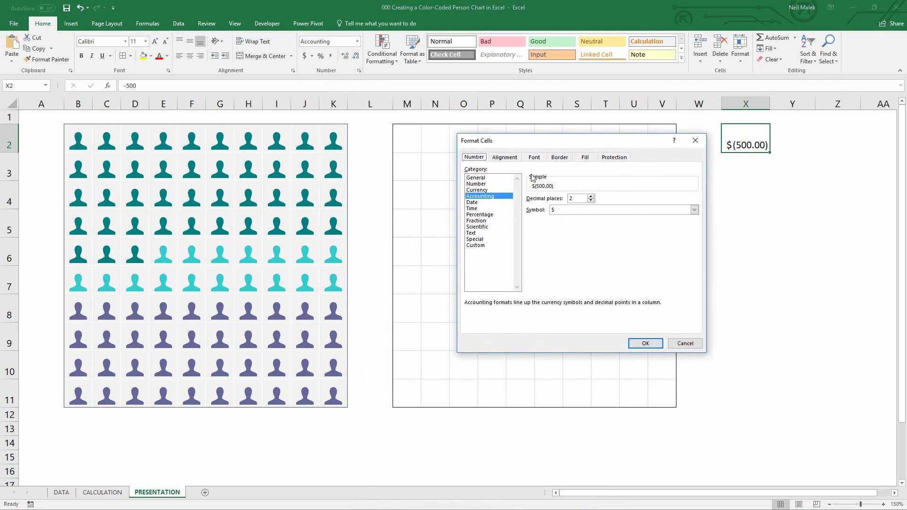
pyautogui.press('Up')
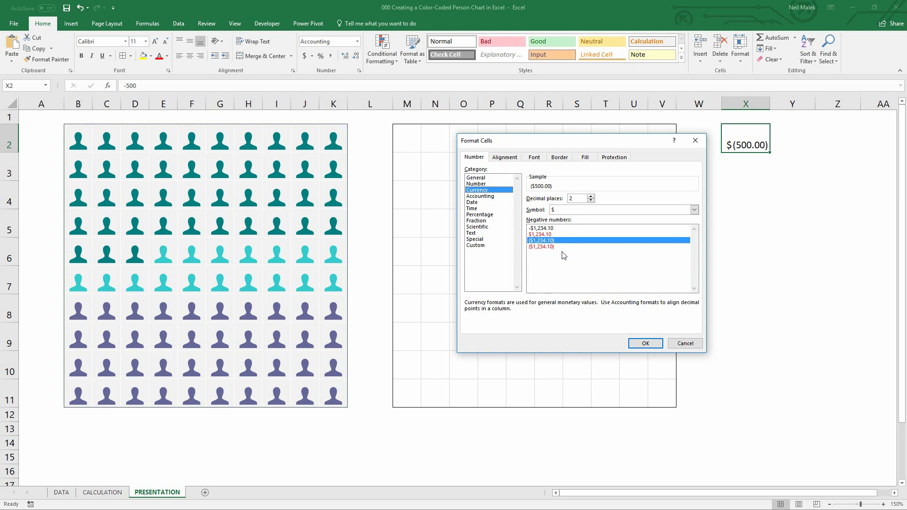
pyautogui.click(548, 246)
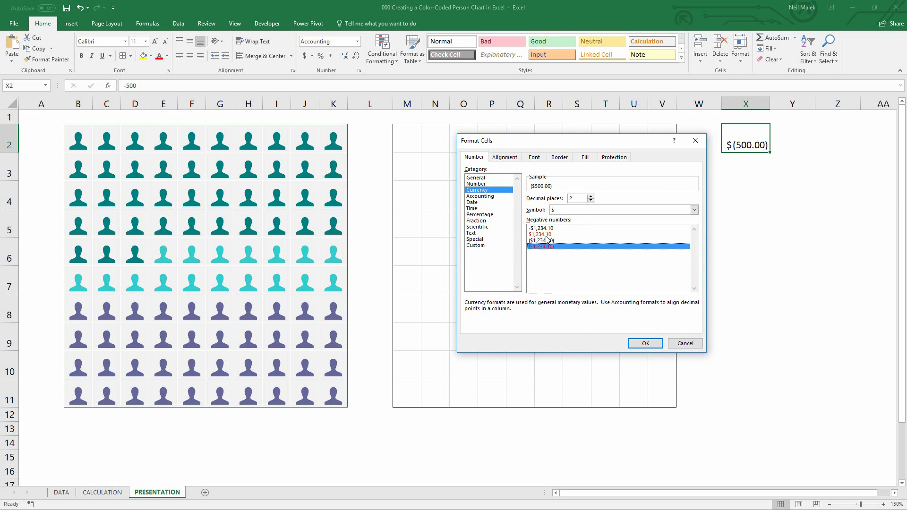
pyautogui.click(545, 234)
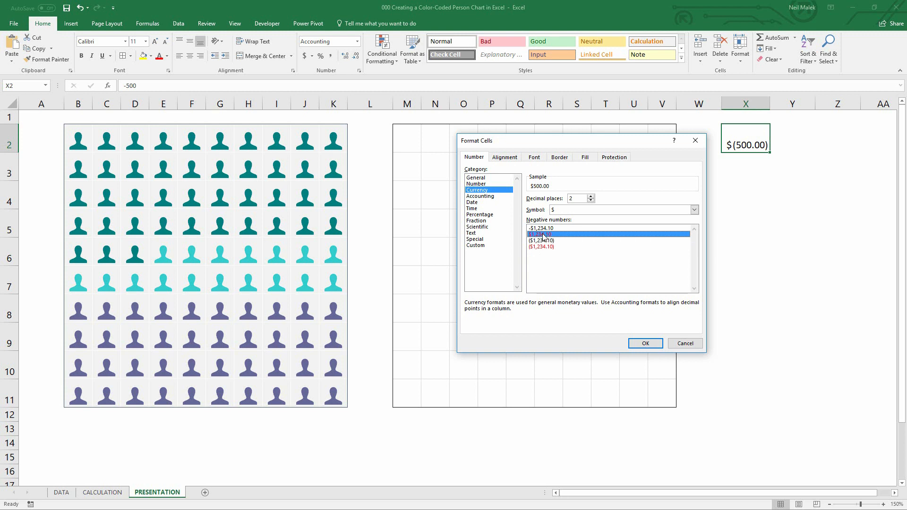
pyautogui.click(542, 246)
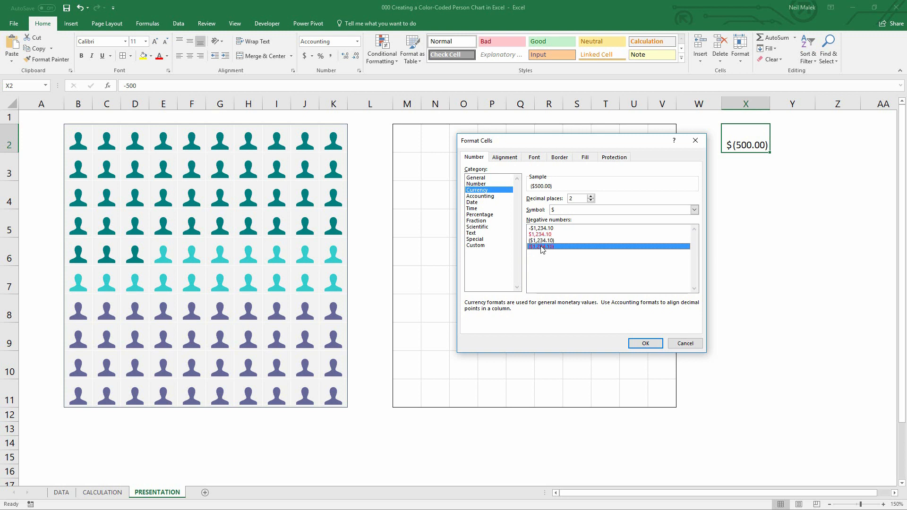
pyautogui.click(645, 343)
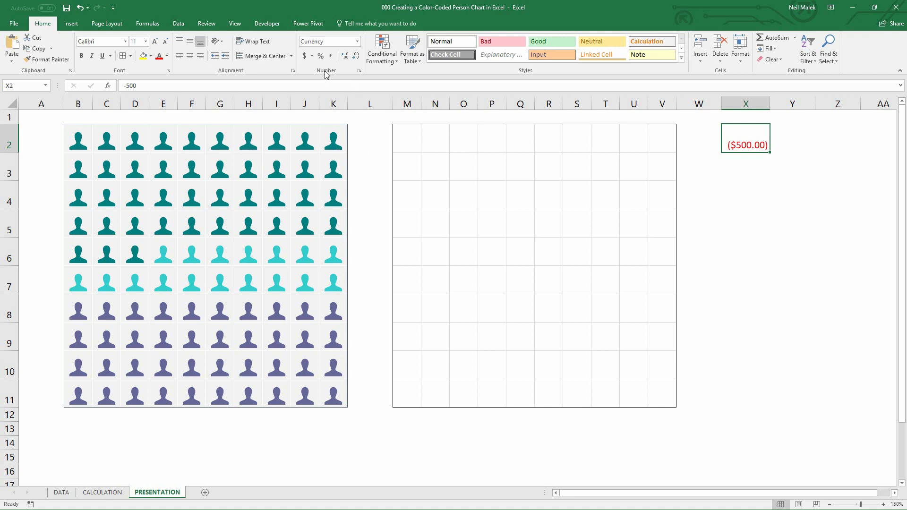
# Examine the custom number format code behind X2's Currency format
pyautogui.click(359, 72)
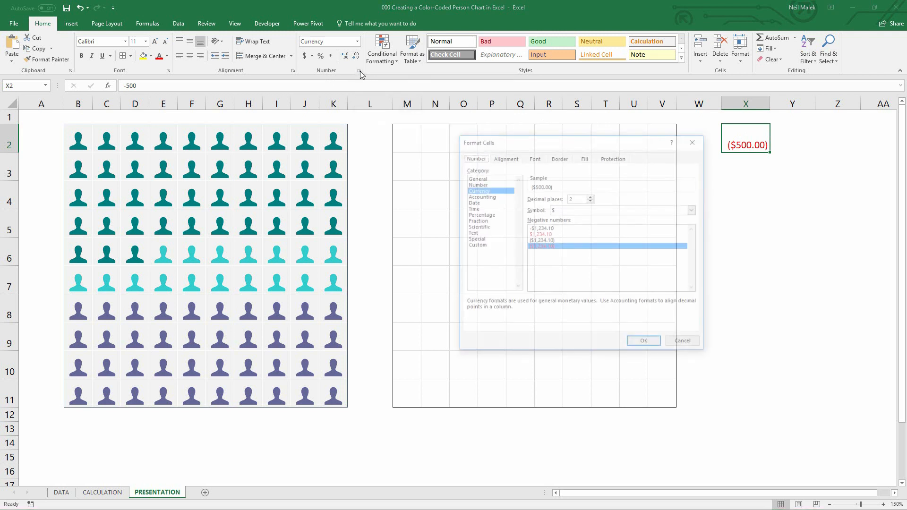
pyautogui.click(475, 245)
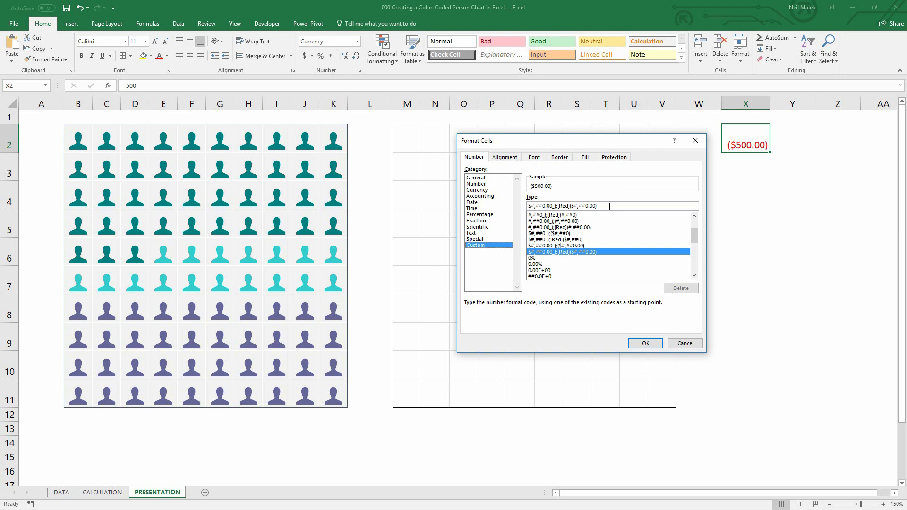
pyautogui.click(695, 141)
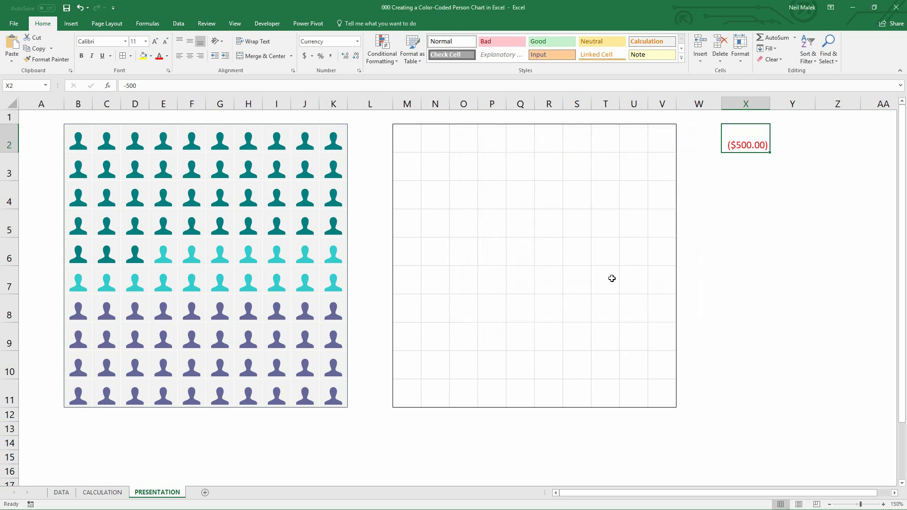
# Enter 1 in cell V11
pyautogui.click(662, 390)
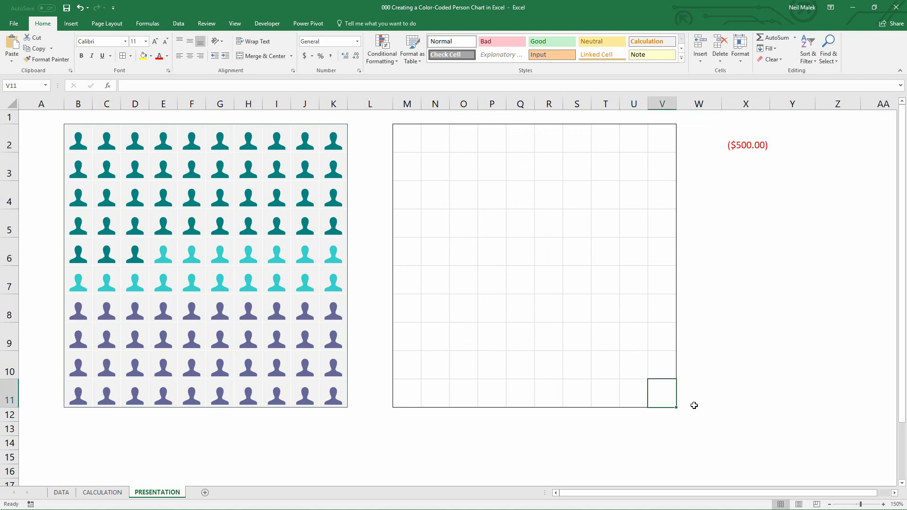
pyautogui.write('1')
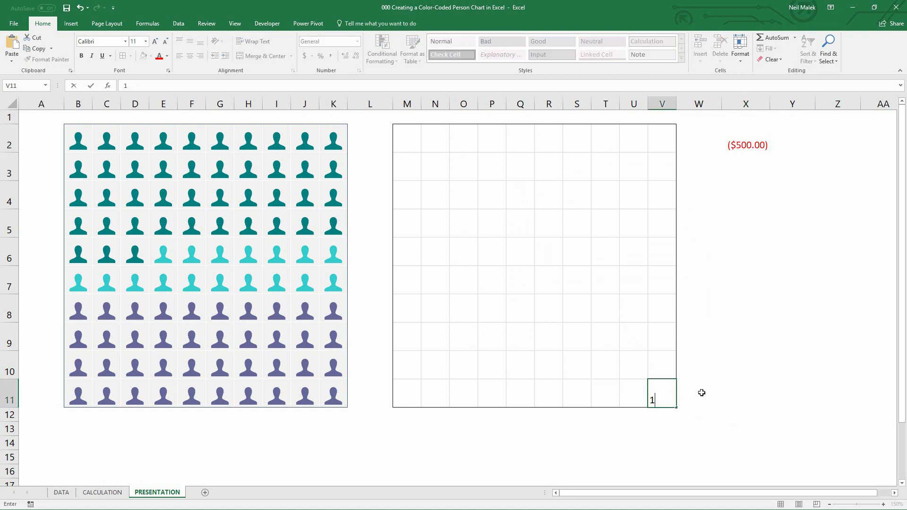
pyautogui.click(658, 160)
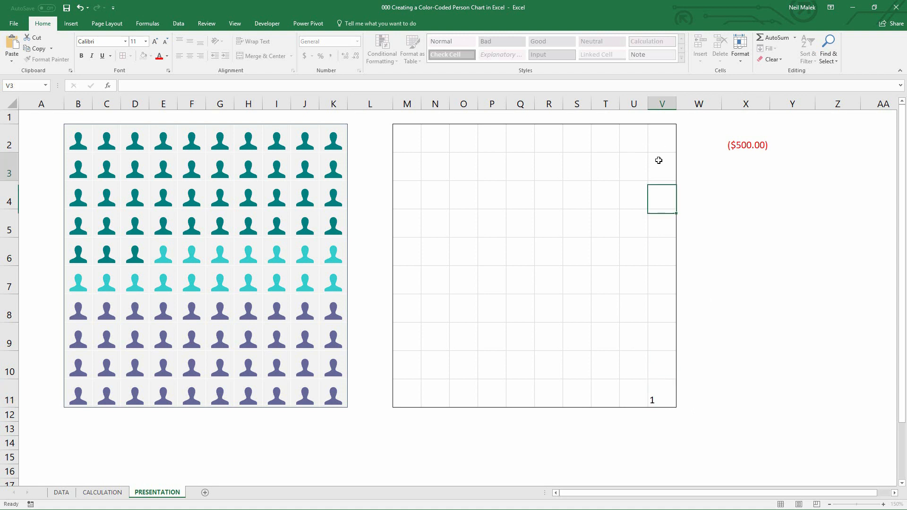
# Enter a test value of -1 in V2, then clear V2
pyautogui.press('Up')
pyautogui.write('0')
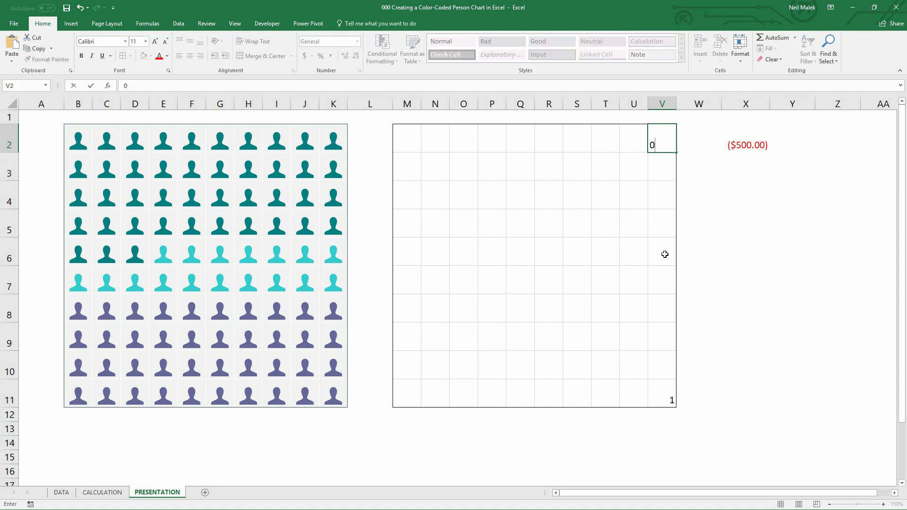
pyautogui.click(663, 252)
pyautogui.click(662, 144)
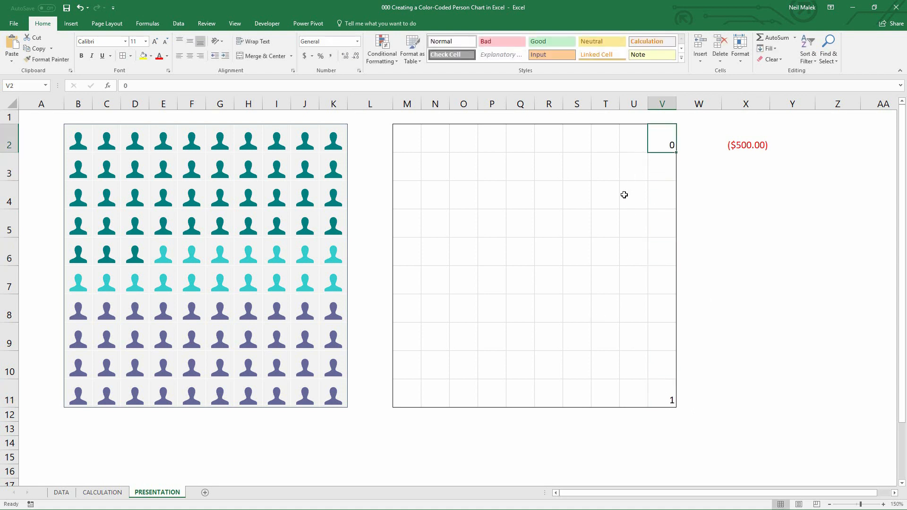
pyautogui.write('-1')
pyautogui.press('Return')
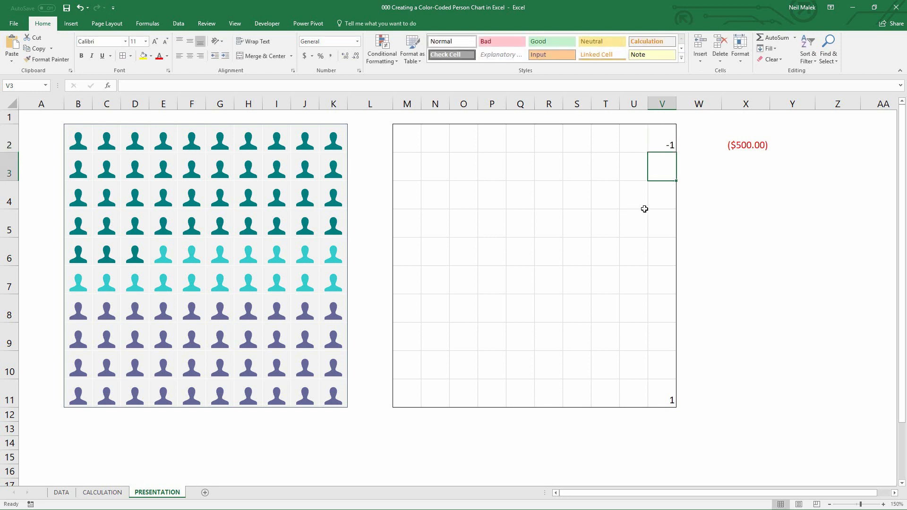
pyautogui.click(669, 140)
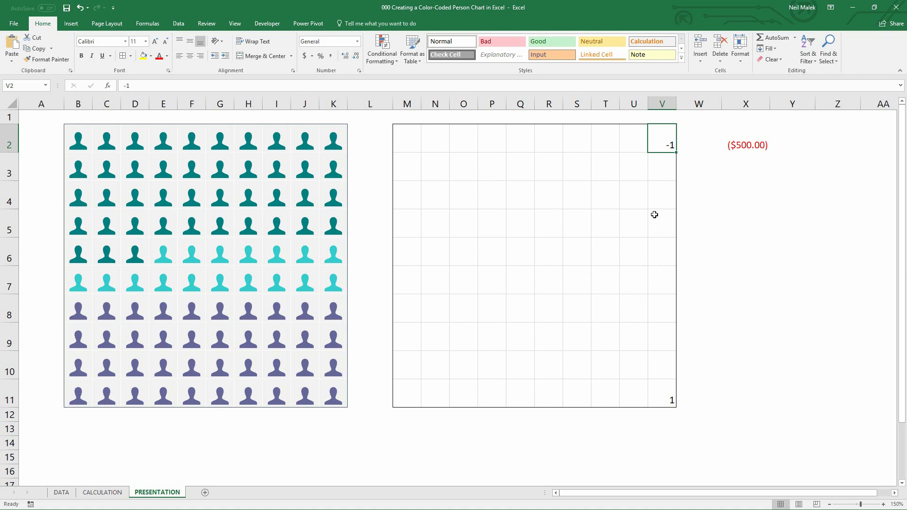
pyautogui.press('Delete')
# Apply the custom number format [Red];[Green] to the grid range M2:V11
pyautogui.click(406, 147)
pyautogui.moveTo(431, 151)
pyautogui.mouseDown()
pyautogui.moveTo(590, 270)
pyautogui.moveTo(648, 399)
pyautogui.mouseUp()
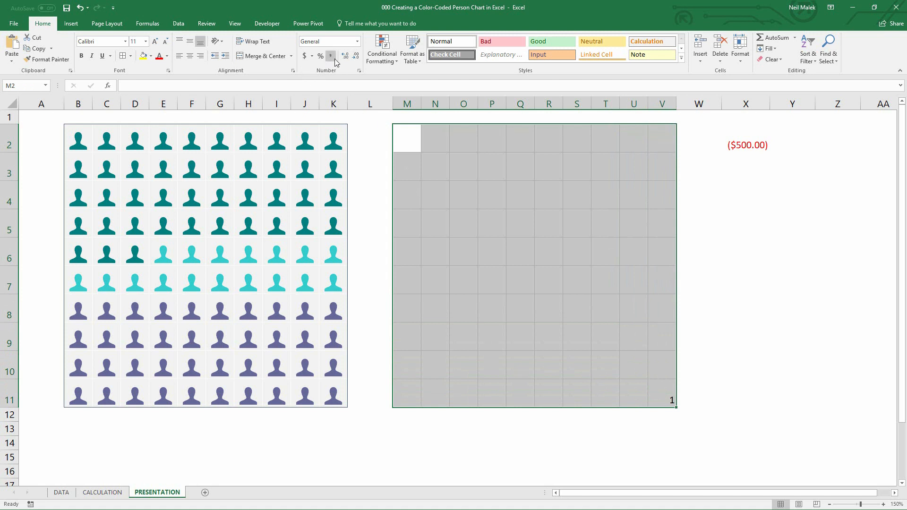
pyautogui.click(359, 72)
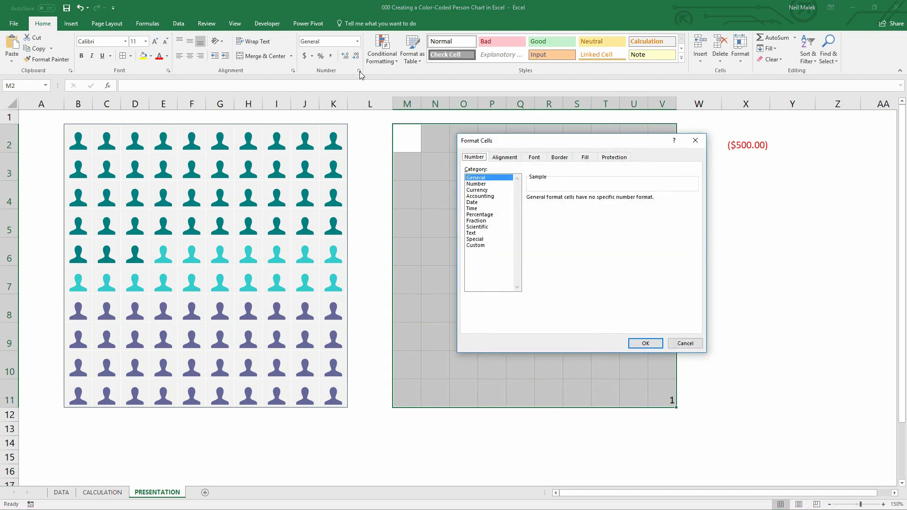
pyautogui.click(474, 245)
pyautogui.moveTo(551, 204); pyautogui.dragTo(516, 204)
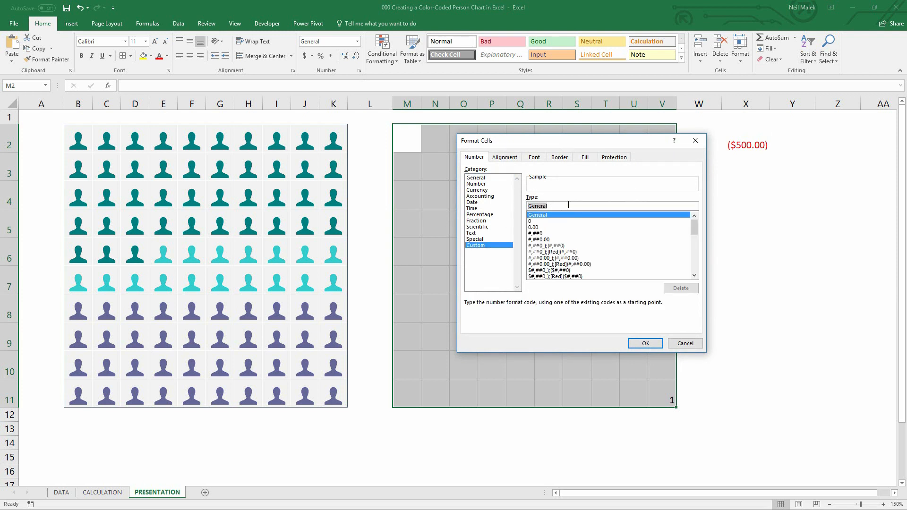
pyautogui.write('[Red];[Green')
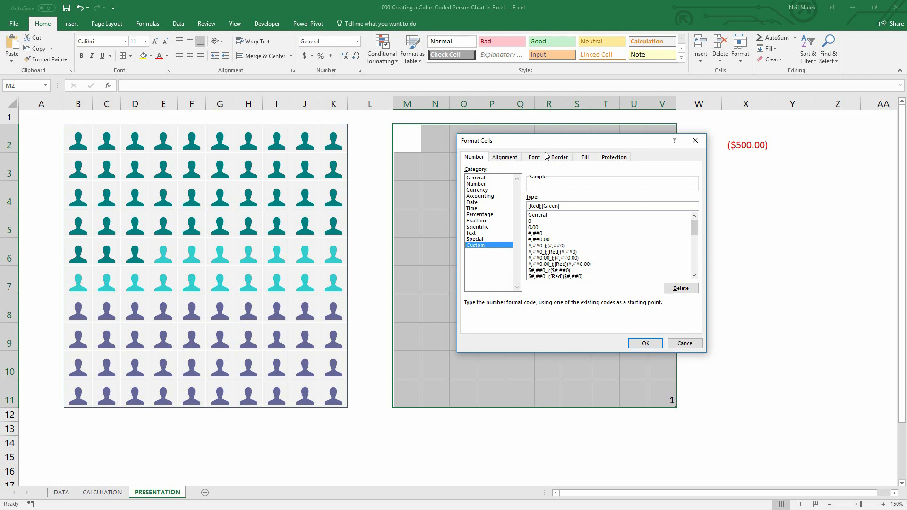
pyautogui.click(645, 344)
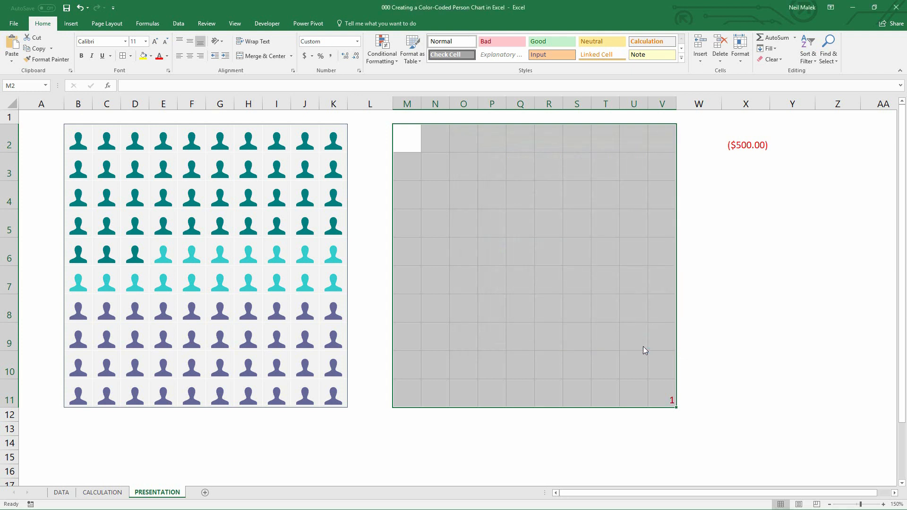
# Enter 1 in cell S6 as a test value
pyautogui.click(641, 390)
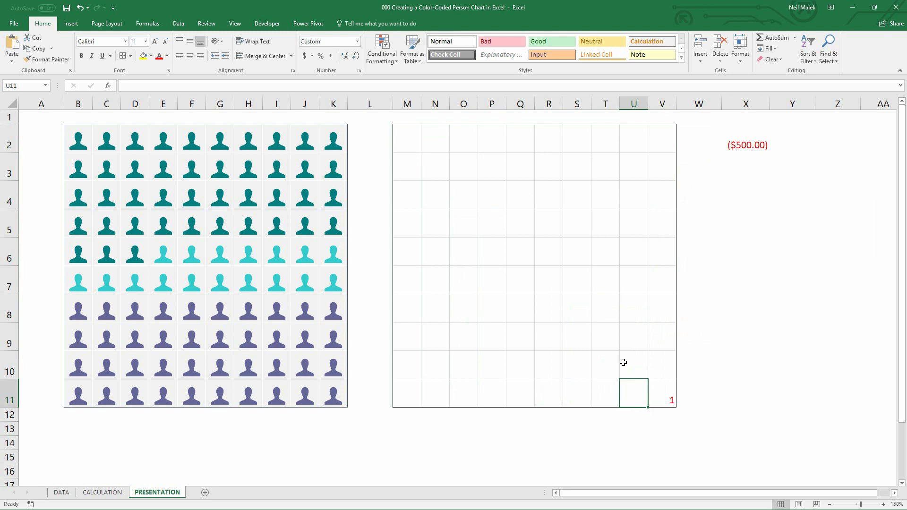
pyautogui.click(582, 258)
pyautogui.write('1')
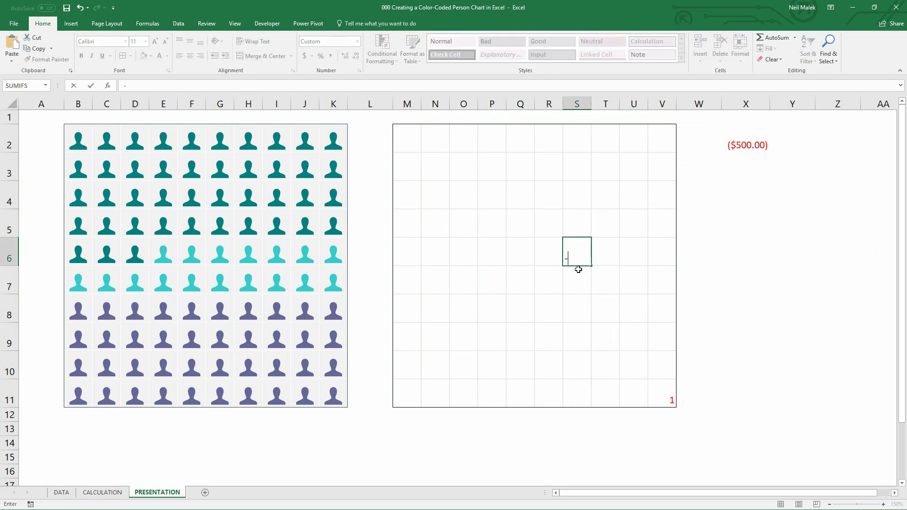
pyautogui.press('Return')
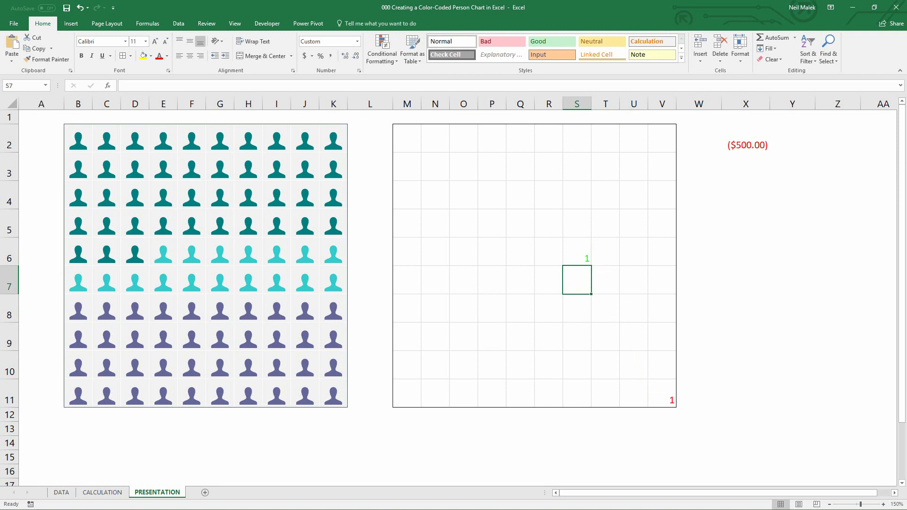
# Switch to the other workbook and examine its Excel Color Index # reference table
pyautogui.hotkey('alt', 'Tab')
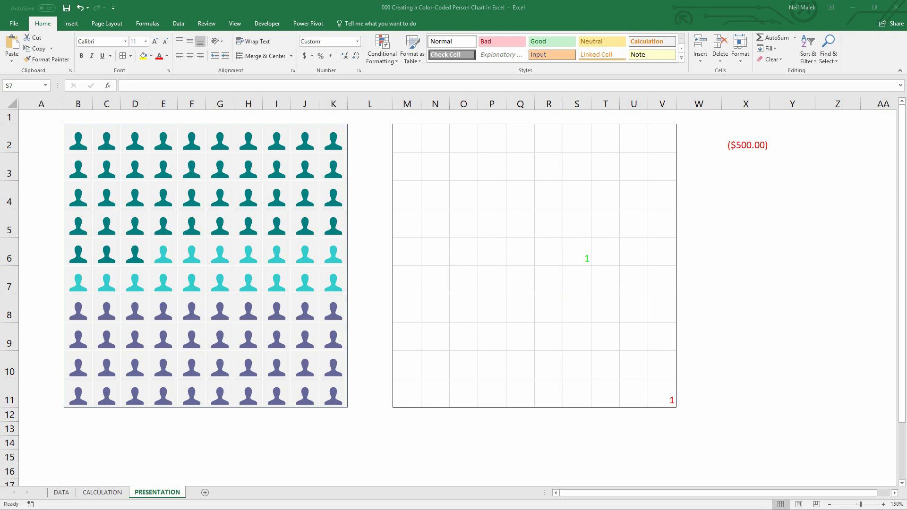
pyautogui.moveTo(904, 142); pyautogui.dragTo(496, 37)
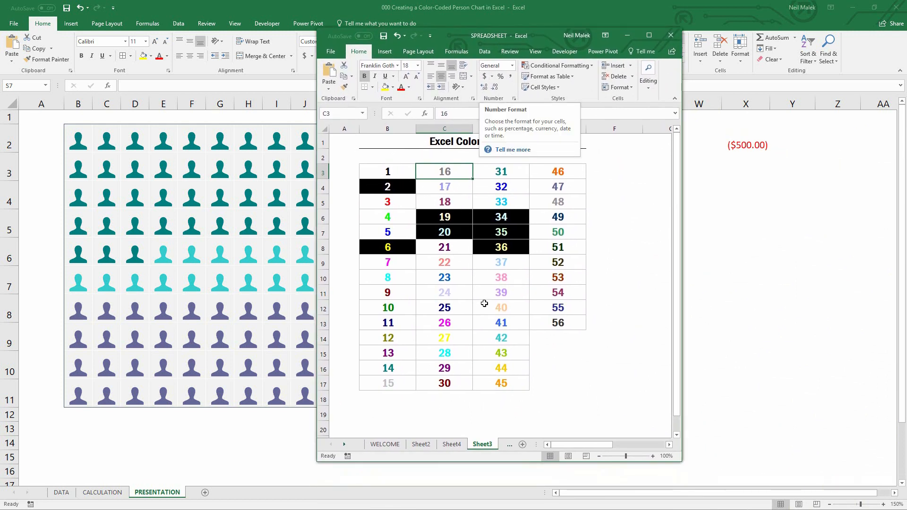
pyautogui.click(590, 252)
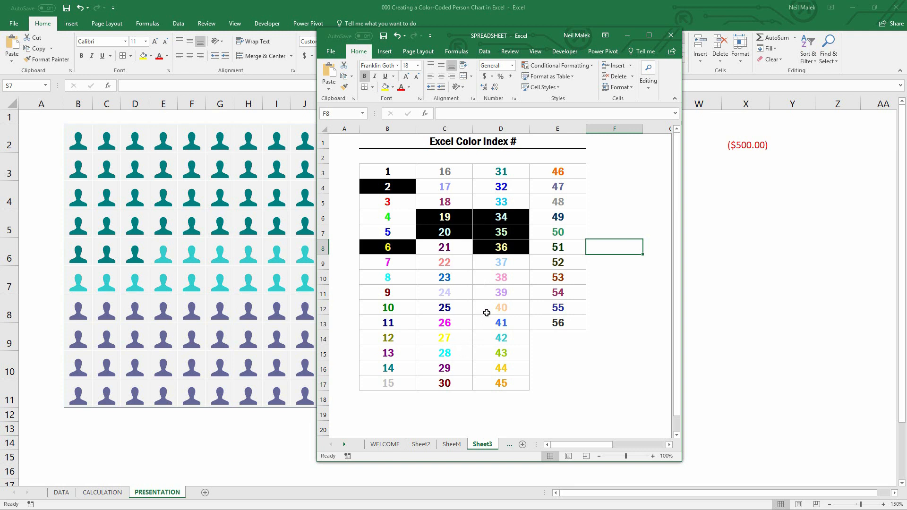
pyautogui.click(518, 292)
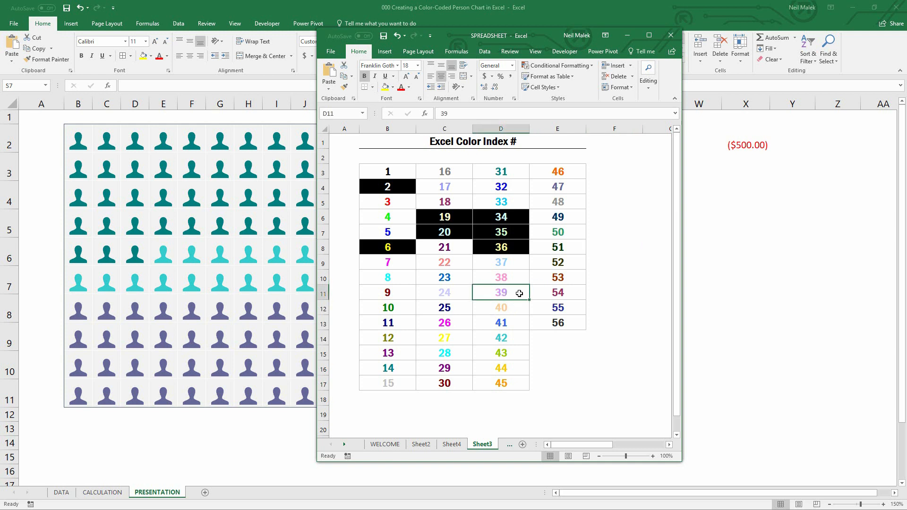
pyautogui.click(574, 230)
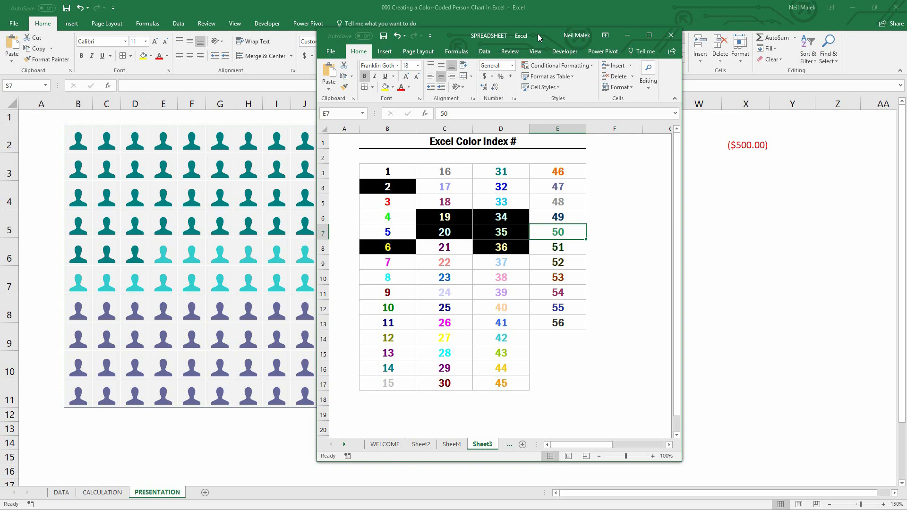
pyautogui.moveTo(381, 198); pyautogui.dragTo(385, 217)
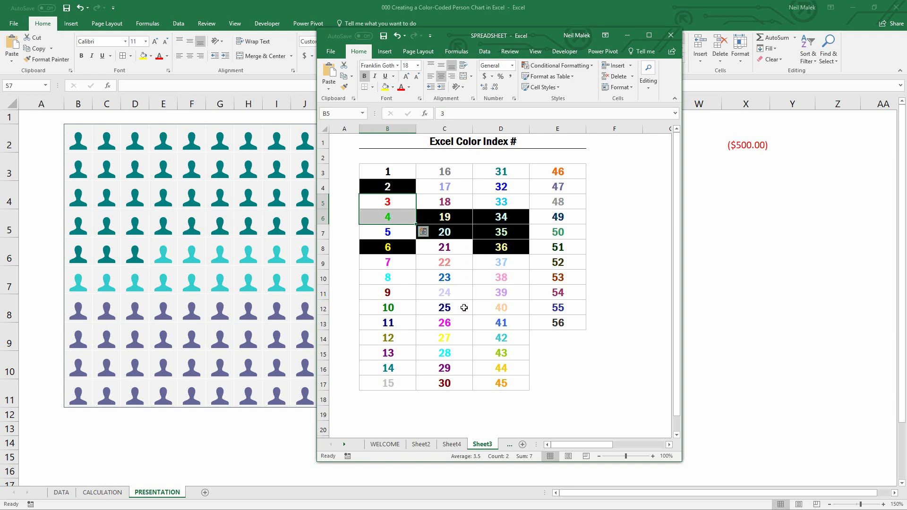
pyautogui.click(456, 280)
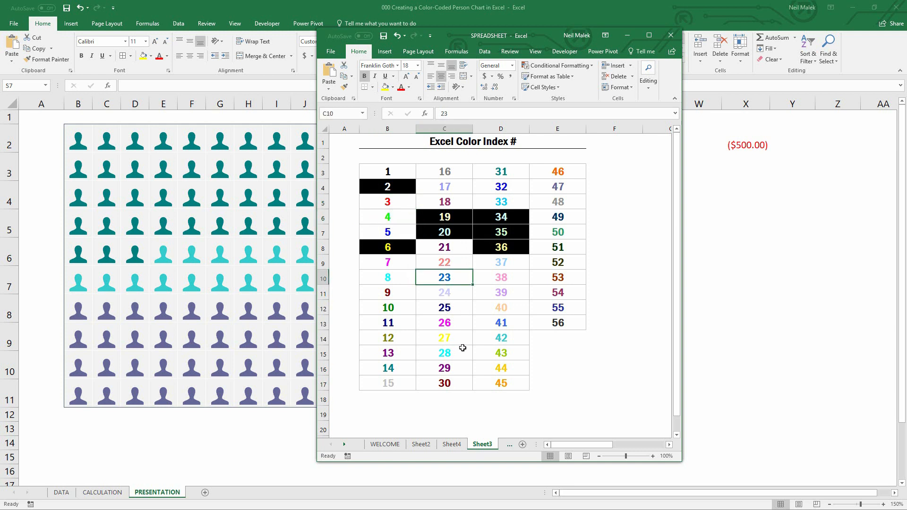
pyautogui.click(460, 294)
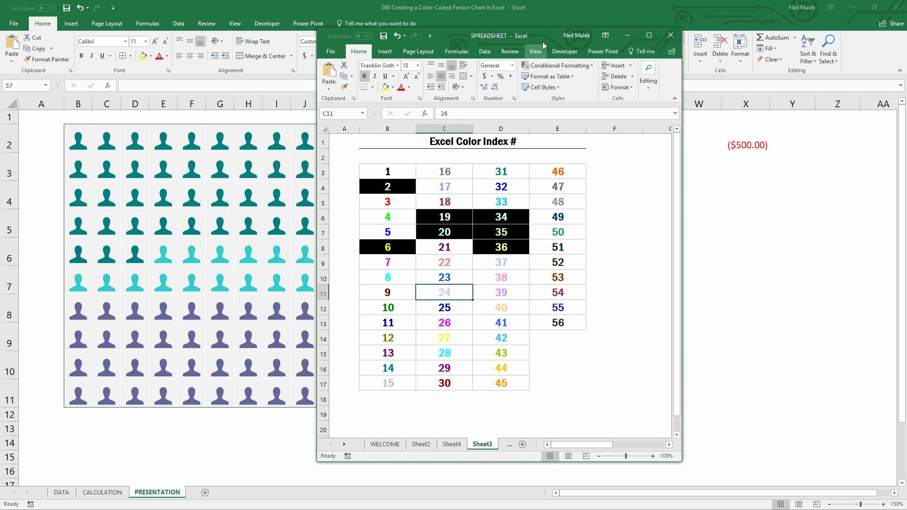
pyautogui.moveTo(561, 41); pyautogui.dragTo(906, 81)
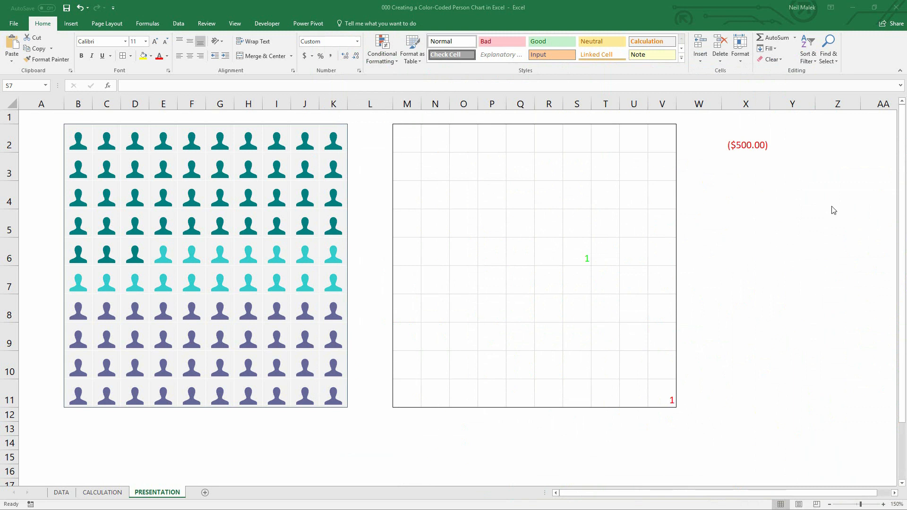
# Change the grid's custom number format to [Color23]General;[Color24]General
pyautogui.moveTo(413, 138); pyautogui.dragTo(656, 385)
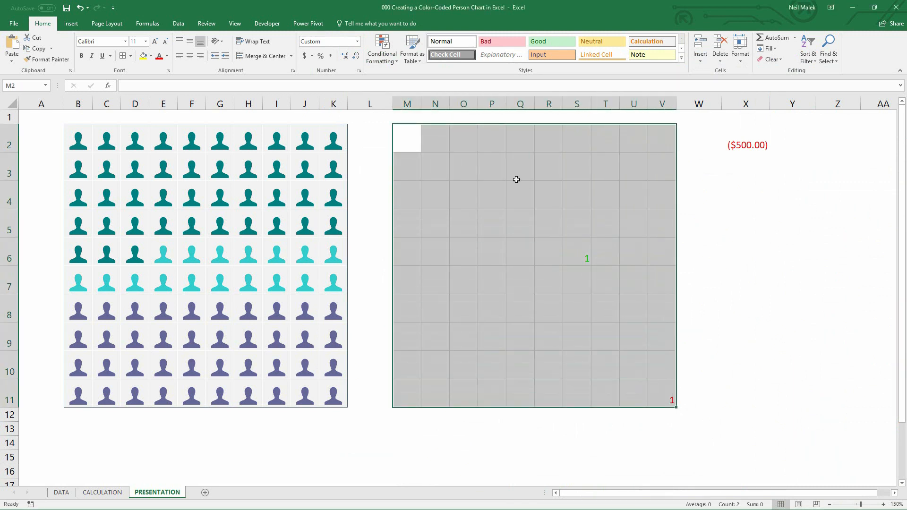
pyautogui.click(360, 71)
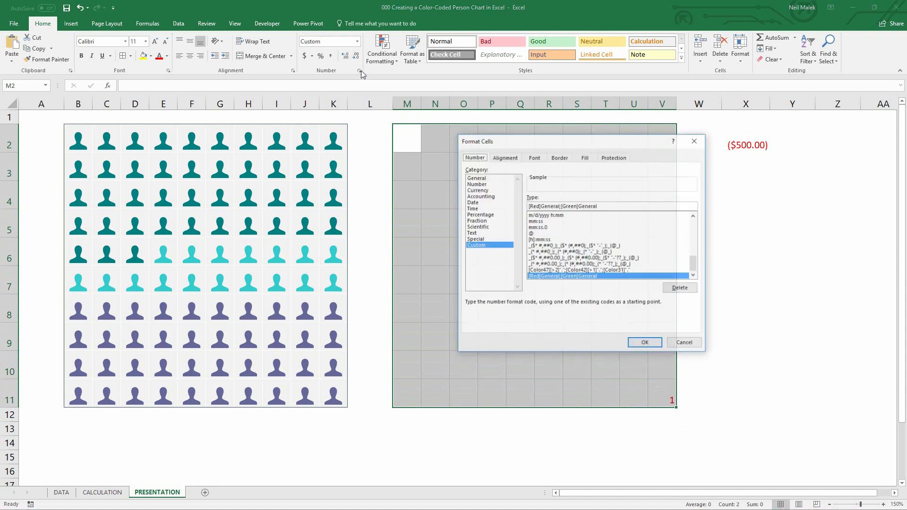
pyautogui.click(537, 206)
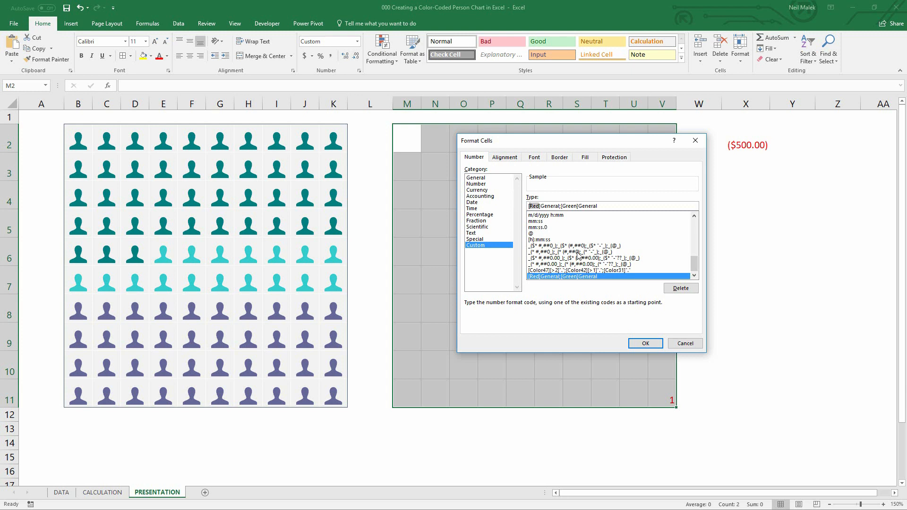
pyautogui.write('Color')
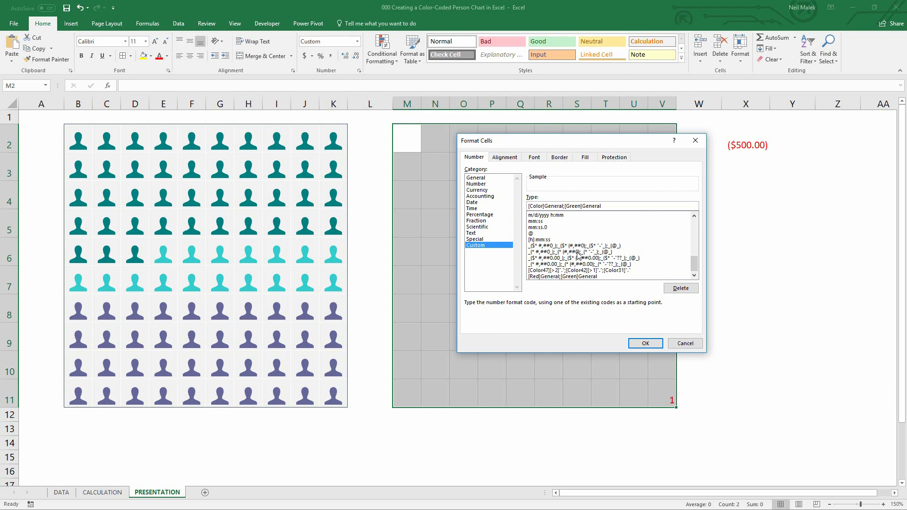
pyautogui.write('23')
pyautogui.doubleClick(580, 206)
pyautogui.write('Color24')
pyautogui.click(647, 343)
# Enlarge the grid's font to 22 pt and center its contents horizontally and vertically
pyautogui.click(640, 366)
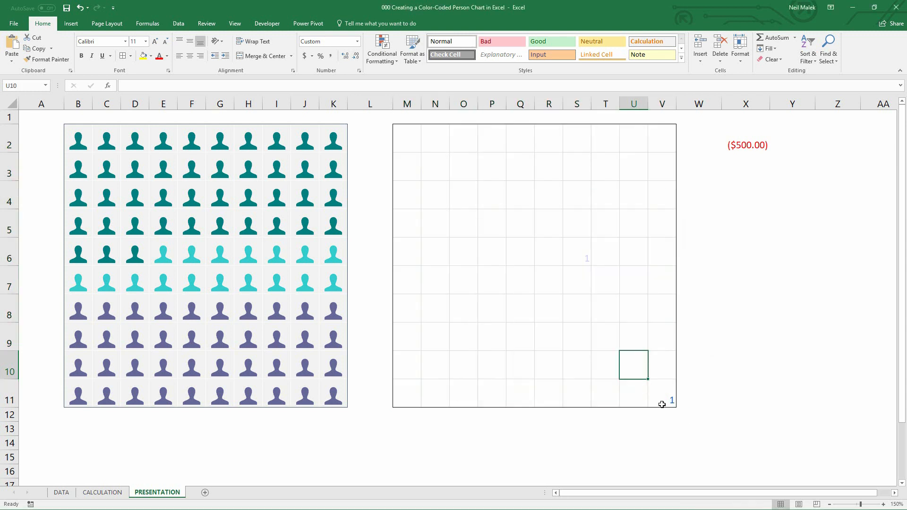
pyautogui.click(661, 403)
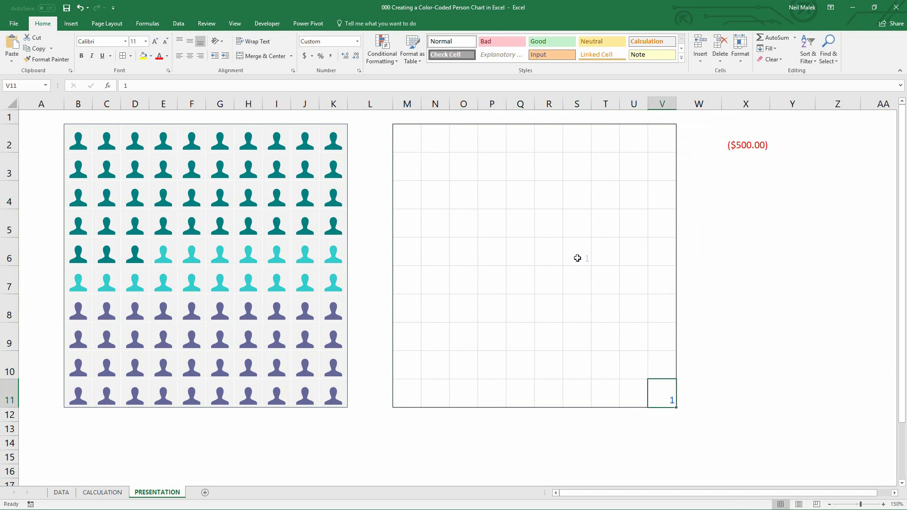
pyautogui.moveTo(409, 139); pyautogui.dragTo(666, 393)
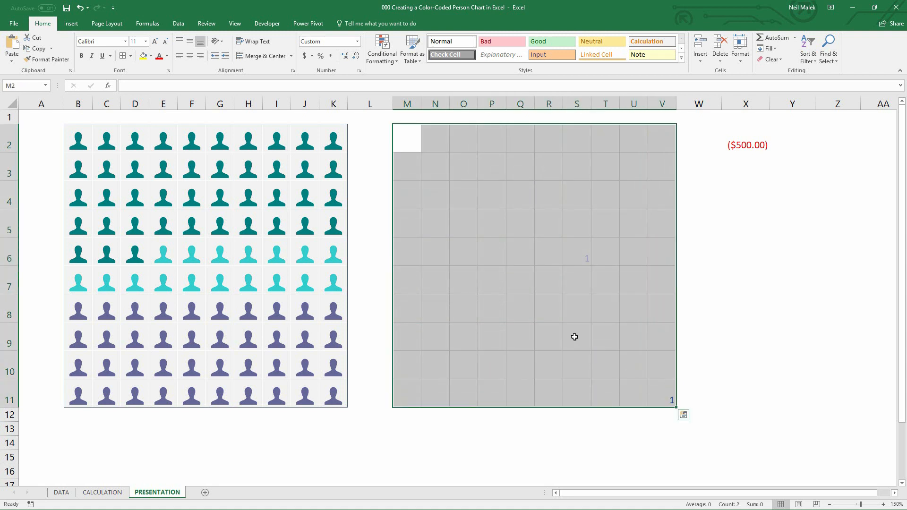
pyautogui.click(154, 41)
pyautogui.click(154, 41)
pyautogui.click(155, 41)
pyautogui.click(155, 41)
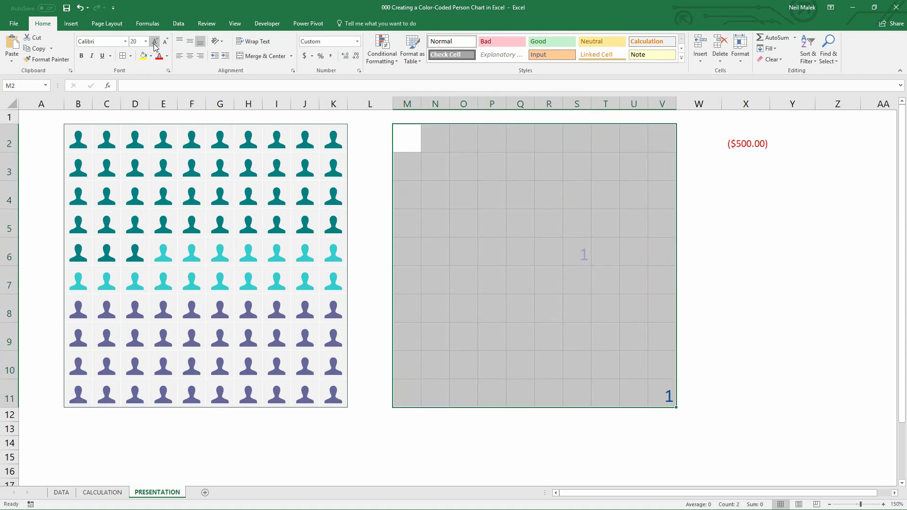
pyautogui.click(154, 41)
pyautogui.click(154, 41)
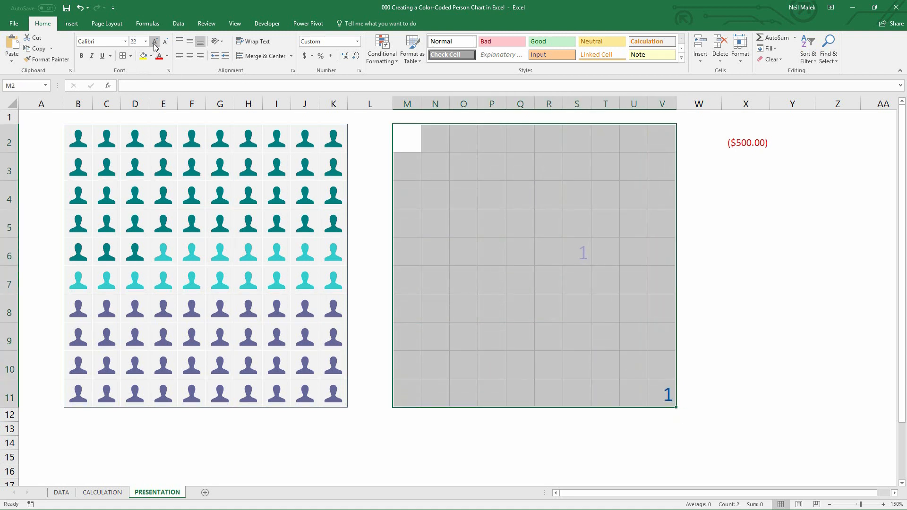
pyautogui.click(189, 41)
pyautogui.click(190, 55)
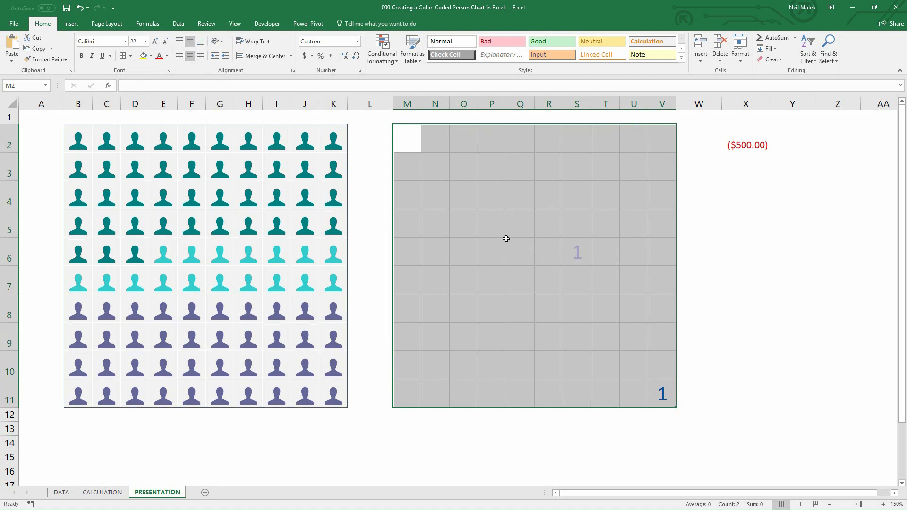
pyautogui.click(532, 257)
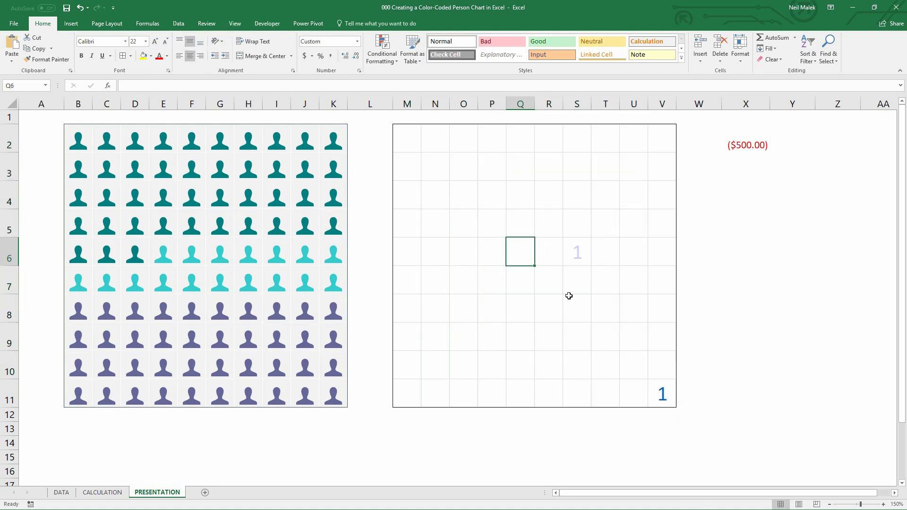
# Enter test values -300 in Q6 and 300 in Q7
pyautogui.write('-300')
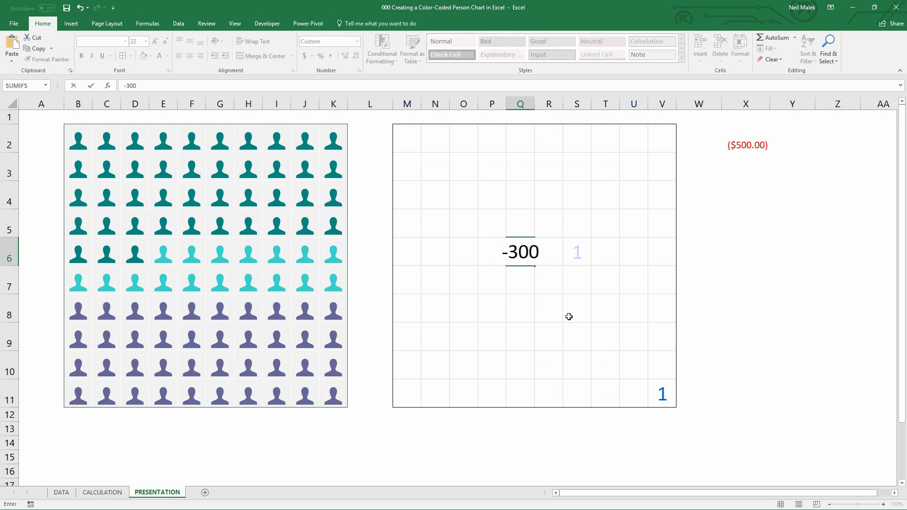
pyautogui.press('Return')
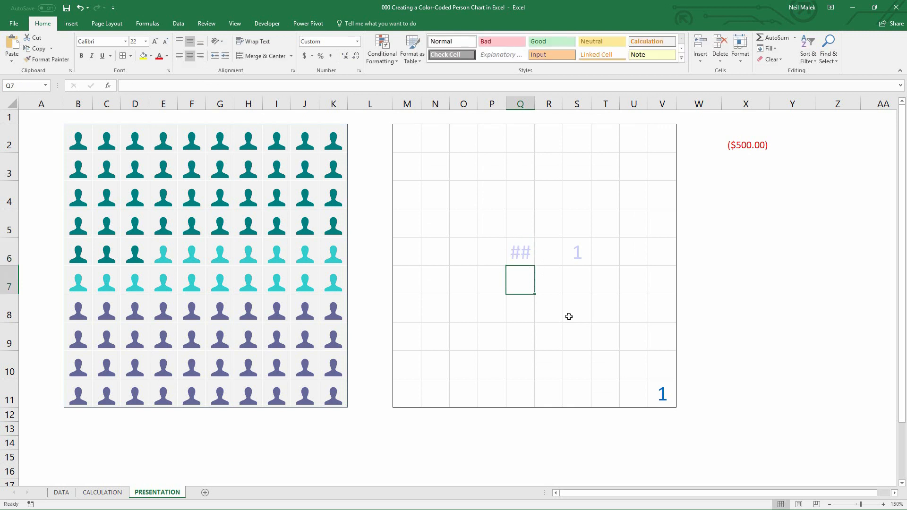
pyautogui.write('300')
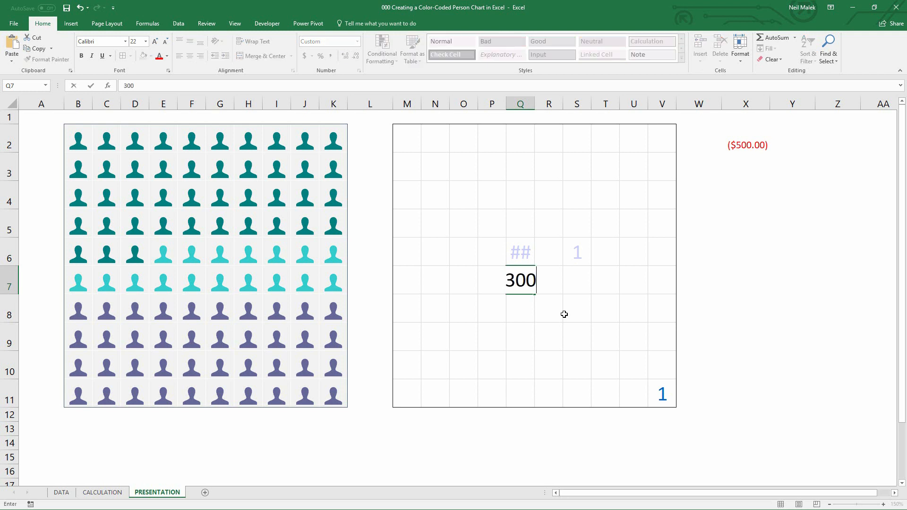
pyautogui.press('Return')
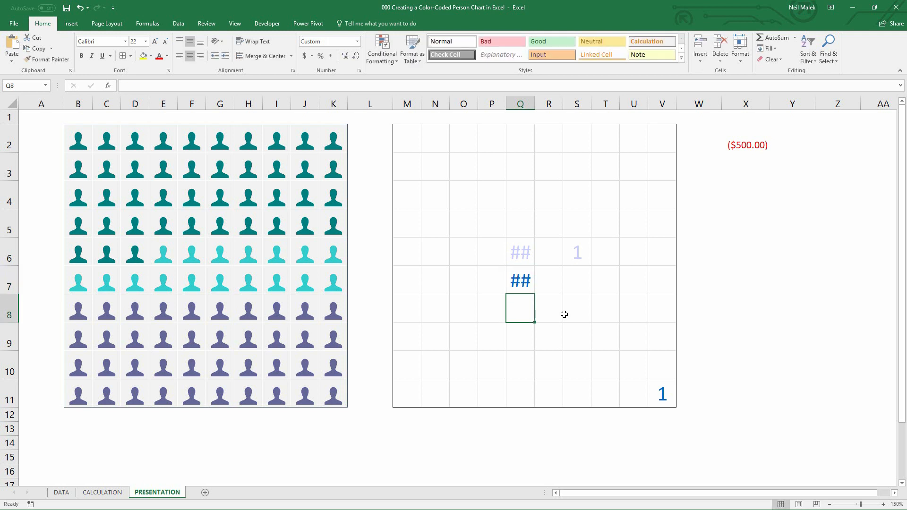
# Enter the sample numbers 1, 2, 3 and 4 across M11 to P11 in the bottom row of the grid
pyautogui.moveTo(418, 146); pyautogui.dragTo(652, 385)
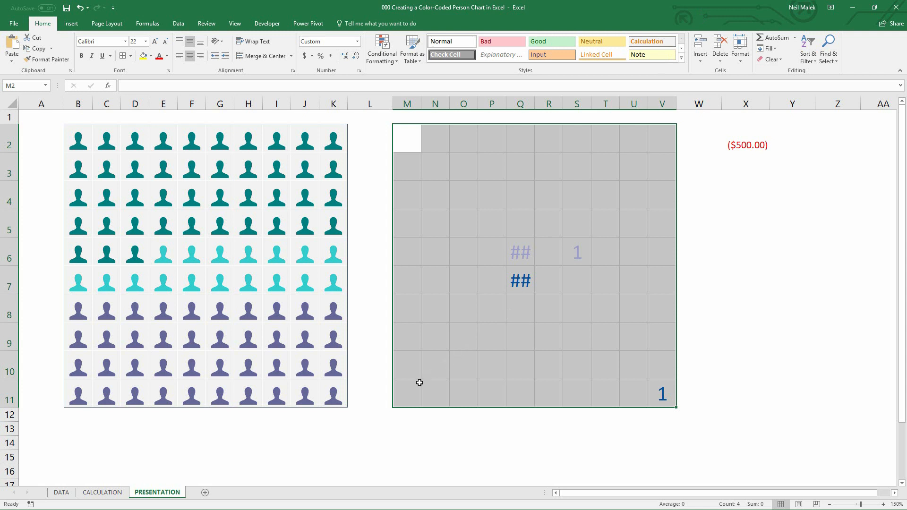
pyautogui.click(406, 392)
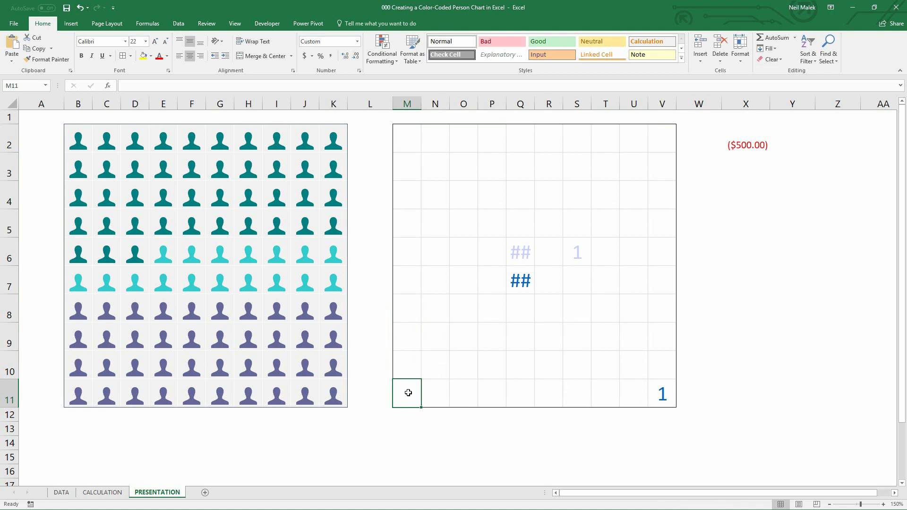
pyautogui.write('1')
pyautogui.press('Tab')
pyautogui.write('2')
pyautogui.press('Tab')
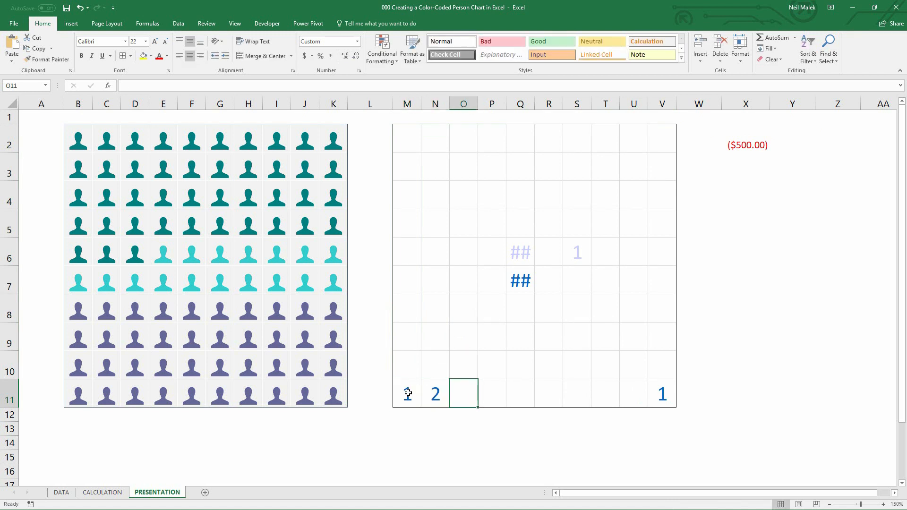
pyautogui.write('3')
pyautogui.press('Tab')
pyautogui.write('4')
pyautogui.press('Tab')
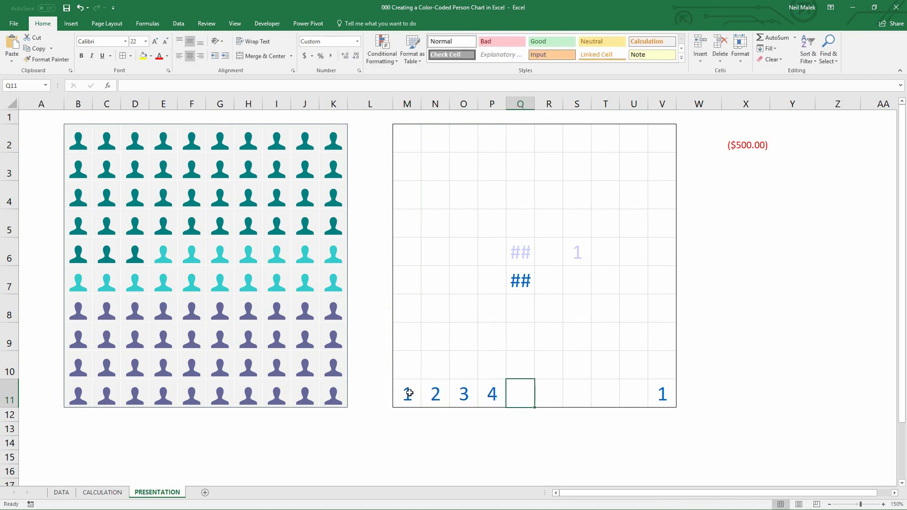
# On the CALCULATION sheet, enter =F13/SUM(F13:F14) in G13 and format it as a percentage
pyautogui.click(656, 144)
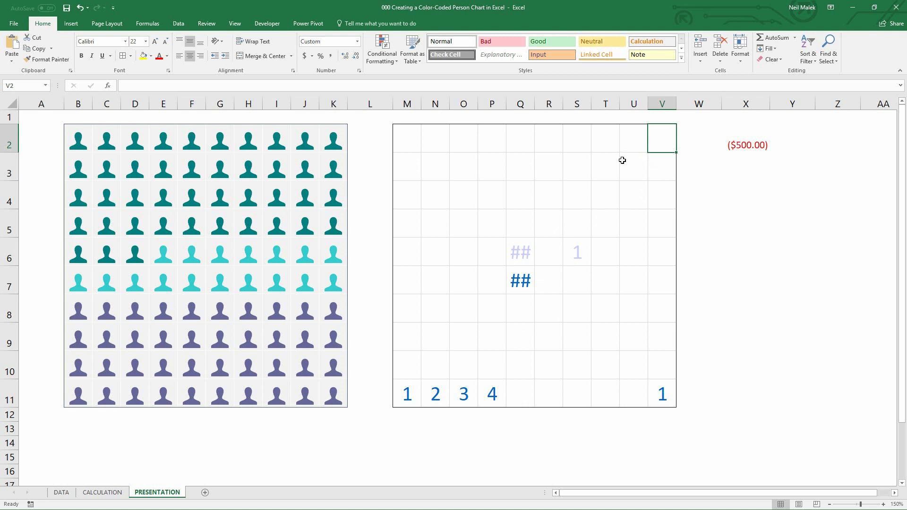
pyautogui.click(91, 494)
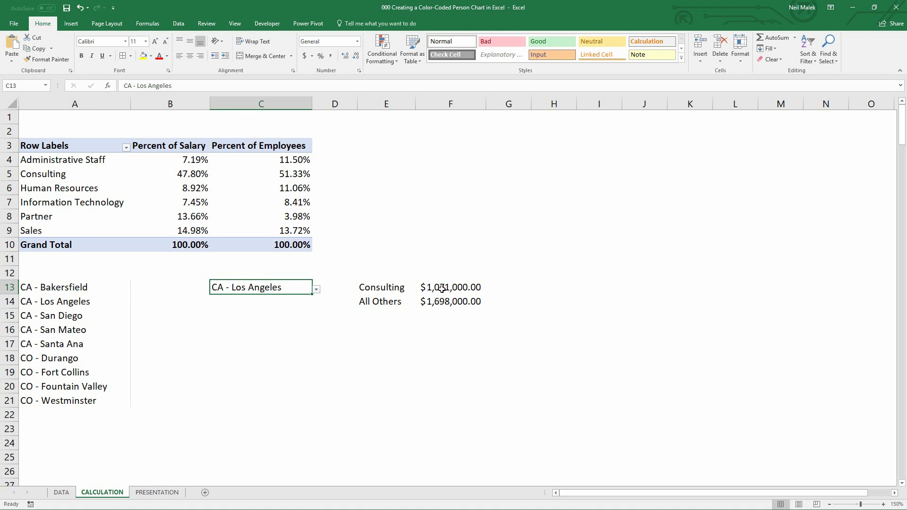
pyautogui.click(512, 286)
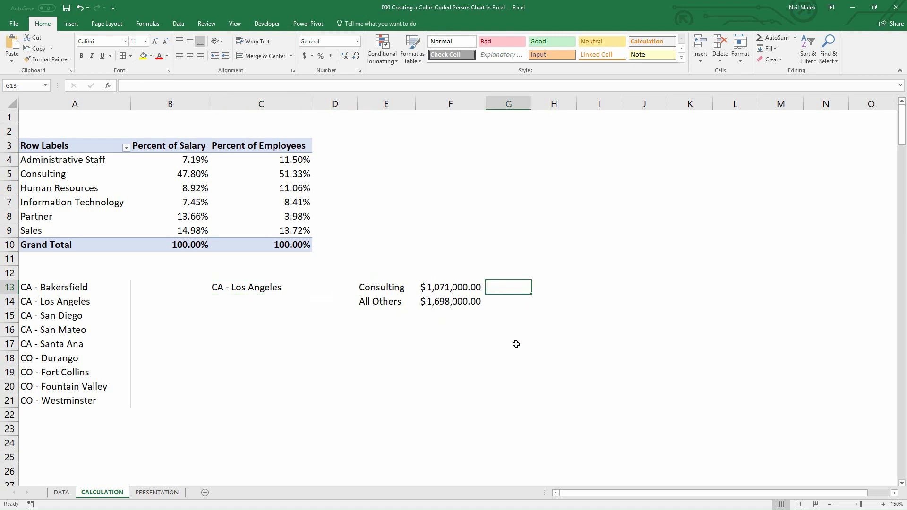
pyautogui.write('=')
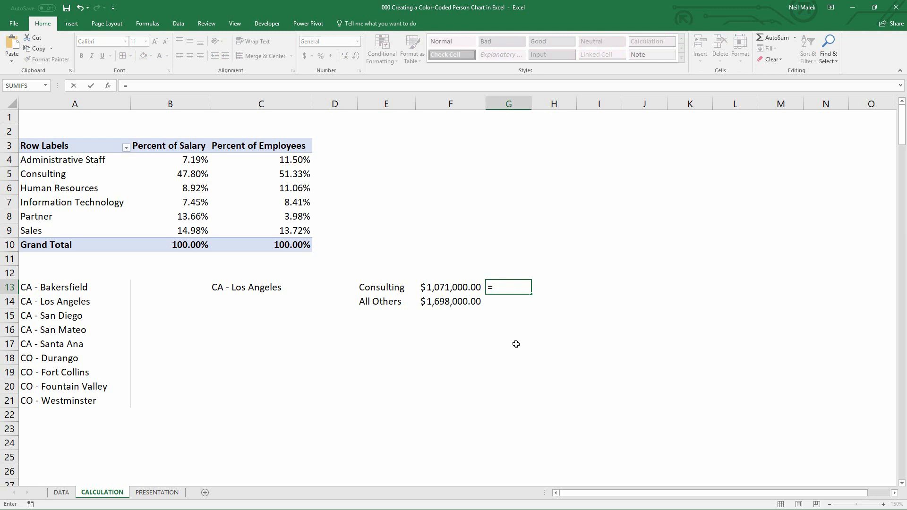
pyautogui.click(452, 290)
pyautogui.write('/')
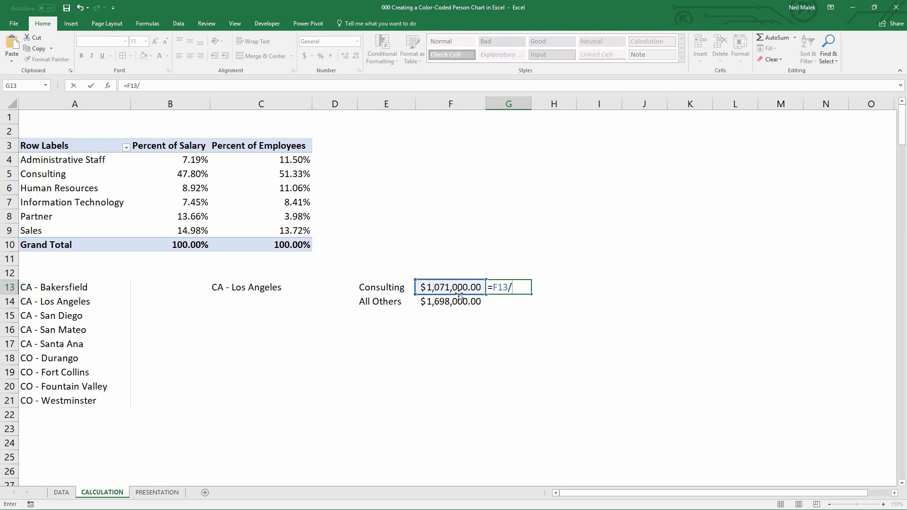
pyautogui.write('SUM(')
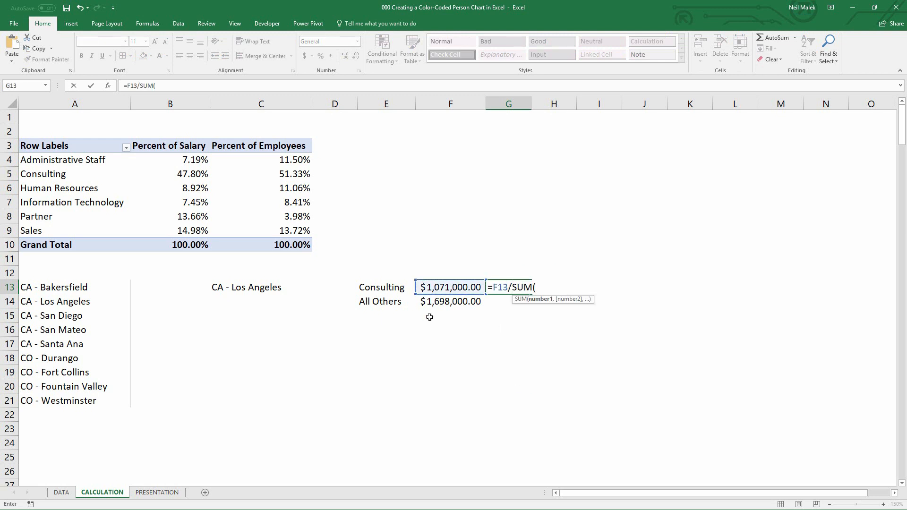
pyautogui.moveTo(441, 286); pyautogui.dragTo(458, 304)
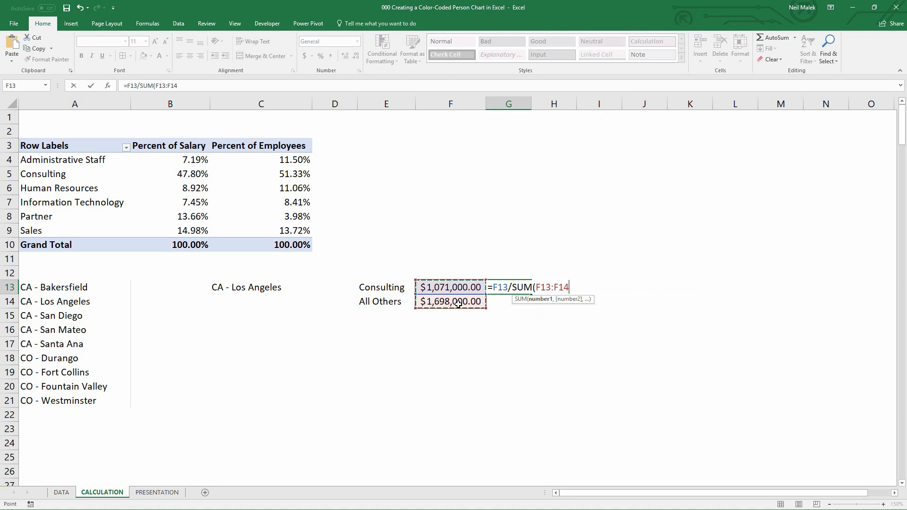
pyautogui.press('Return')
pyautogui.click(500, 284)
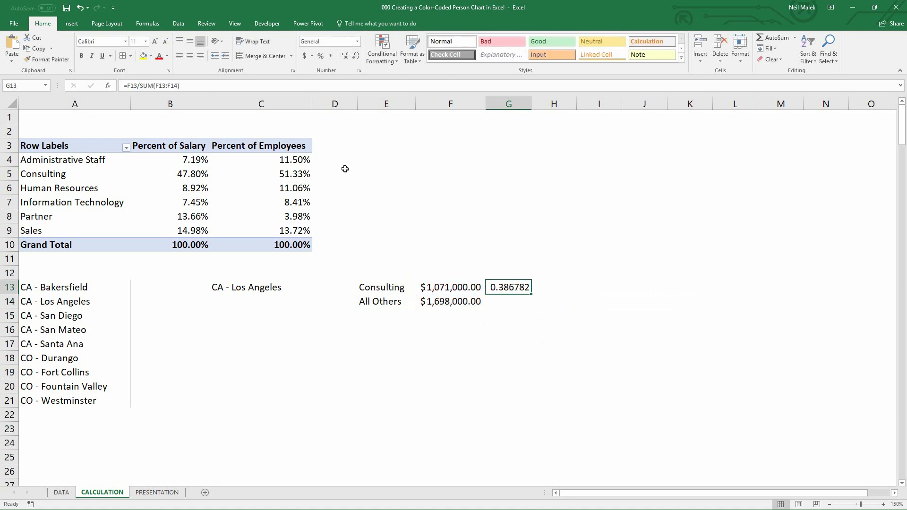
pyautogui.click(321, 56)
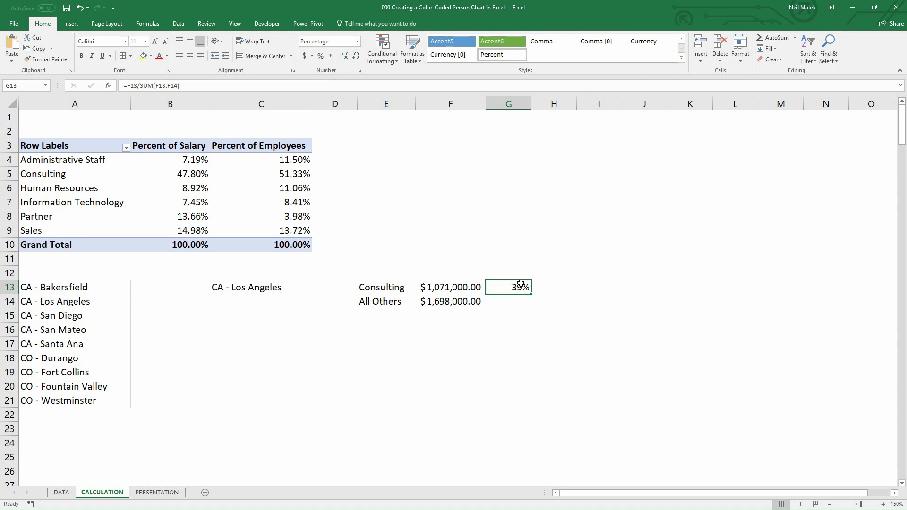
# On the PRESENTATION sheet, enter the text labels =rows() in X5 and =columns() in X6
pyautogui.click(157, 492)
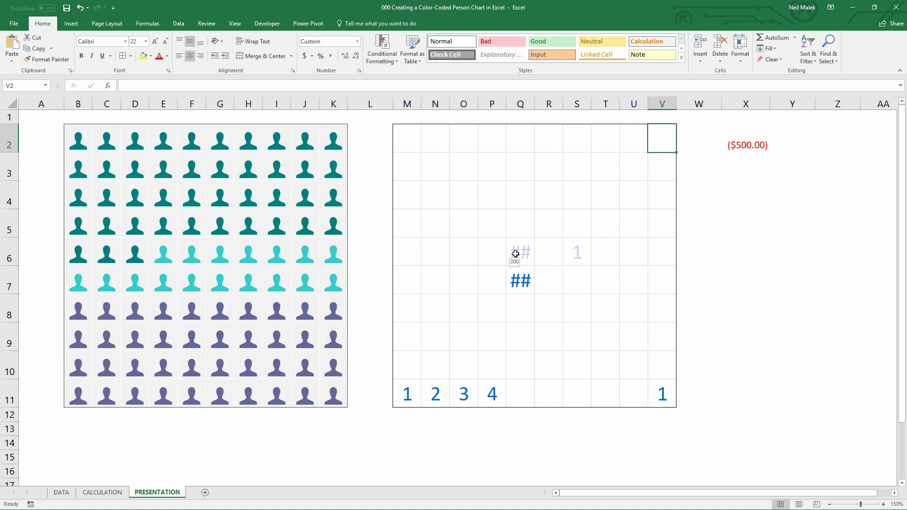
pyautogui.click(406, 397)
pyautogui.click(433, 395)
pyautogui.click(461, 395)
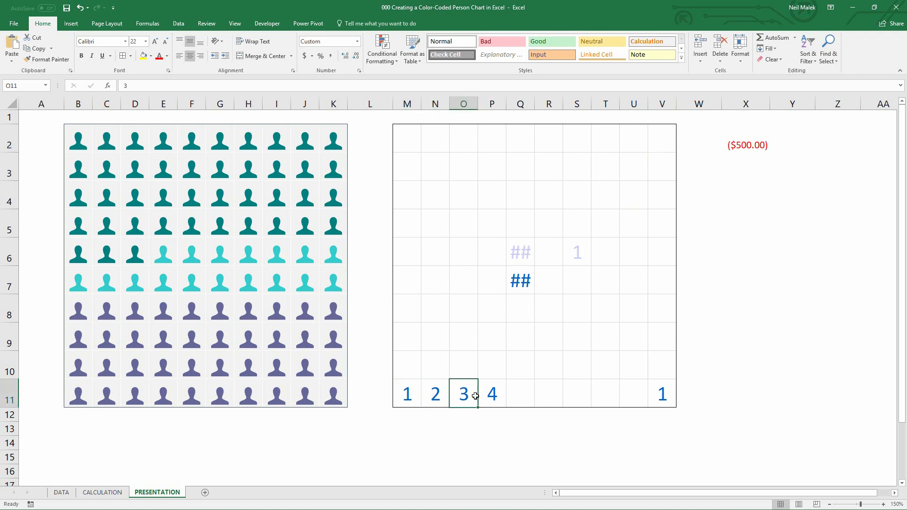
pyautogui.click(492, 394)
pyautogui.click(521, 394)
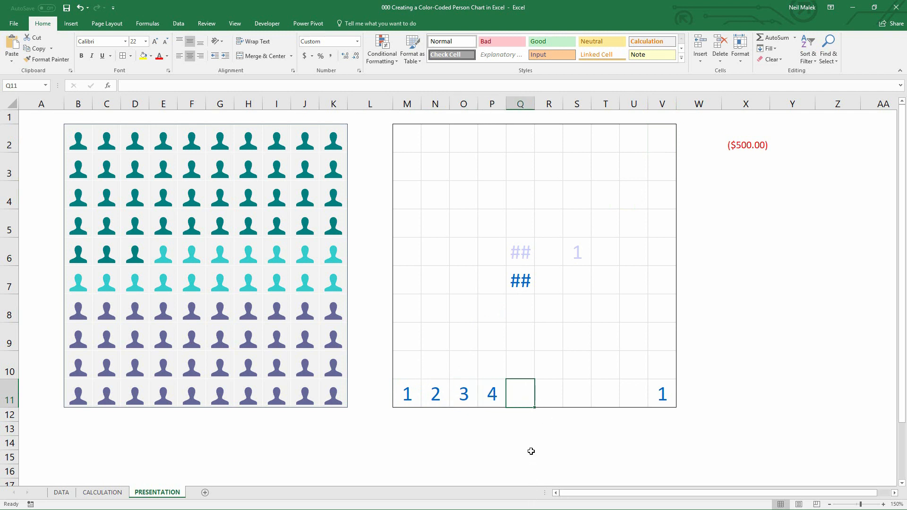
pyautogui.click(530, 429)
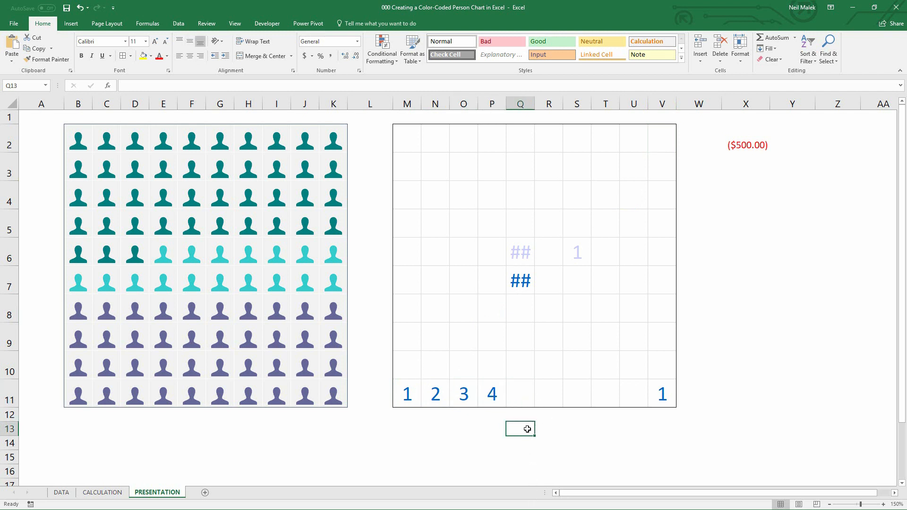
pyautogui.click(741, 226)
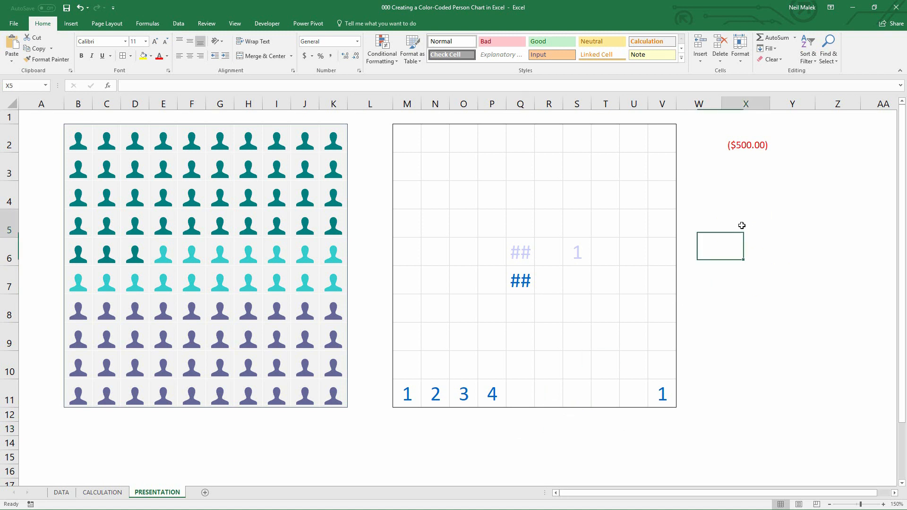
pyautogui.write("'")
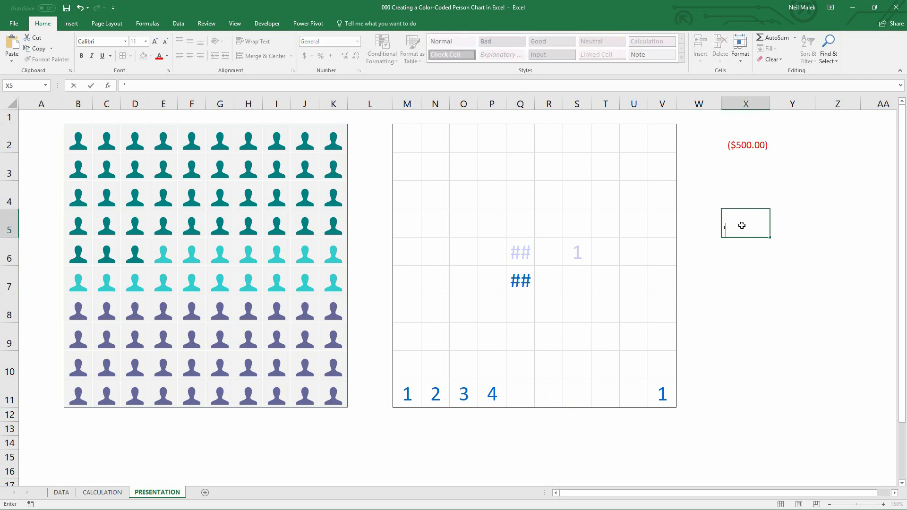
pyautogui.write('=rows()')
pyautogui.press('Return')
pyautogui.write("'=")
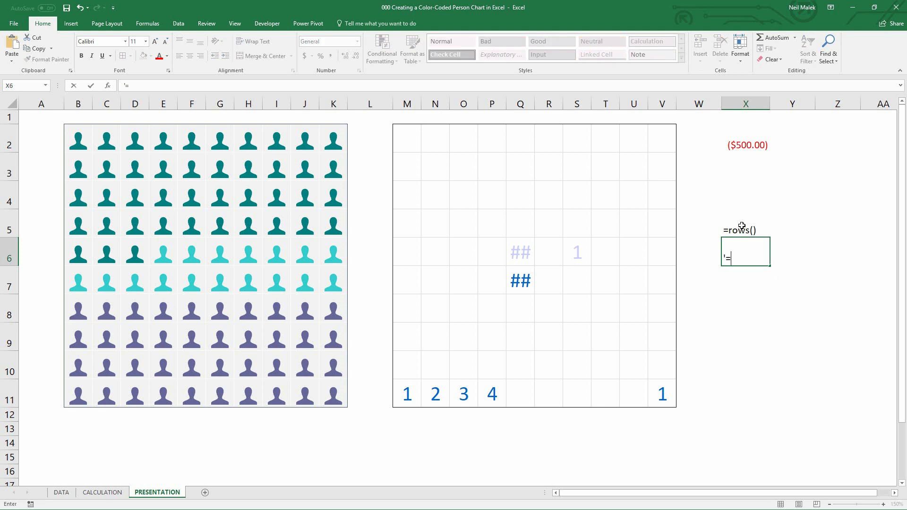
pyautogui.write('columns)()')
pyautogui.press('Return')
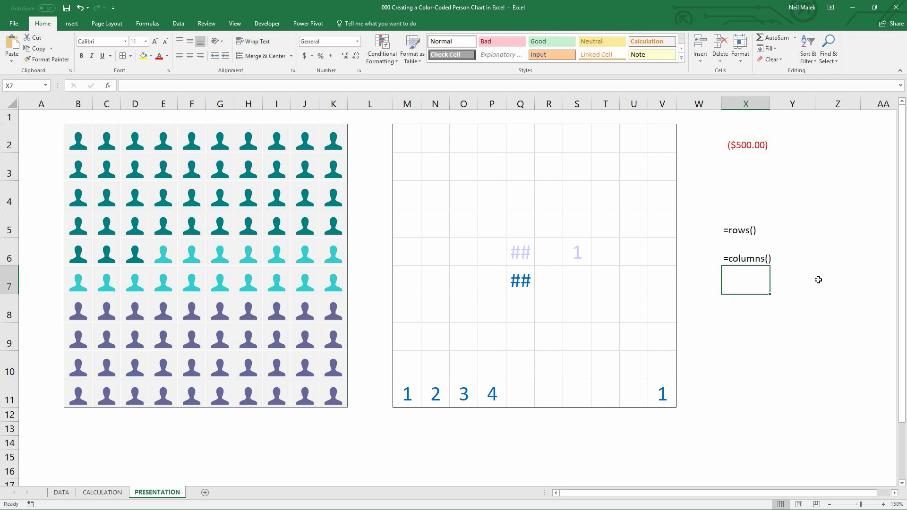
# Examine the cells in the grid's bottom rows around the numbered cells
pyautogui.click(406, 395)
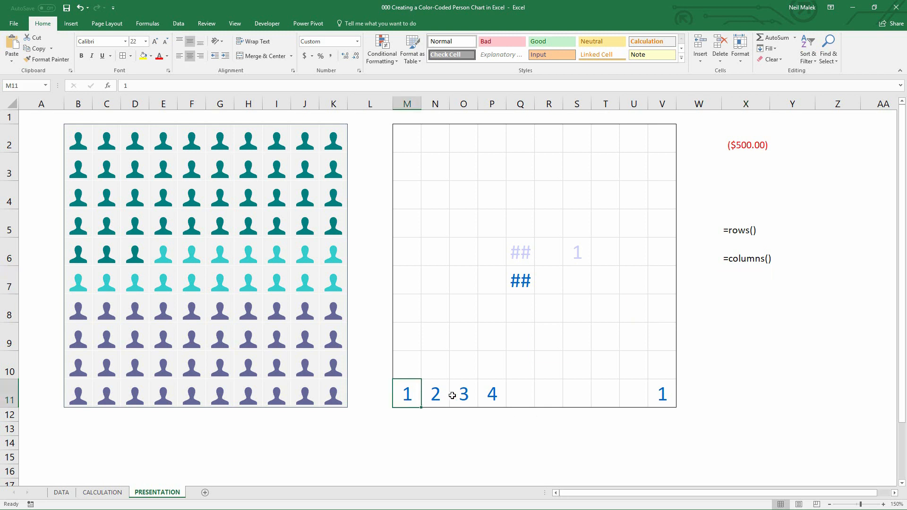
pyautogui.click(437, 397)
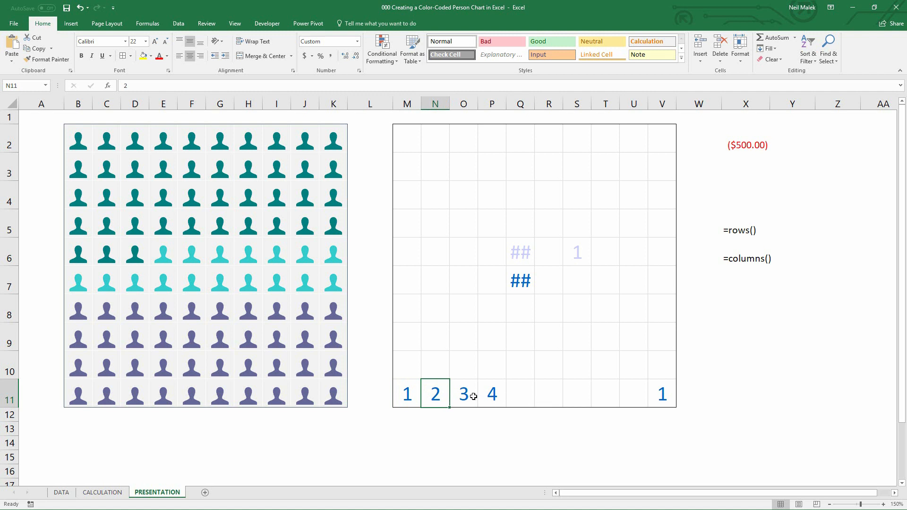
pyautogui.click(439, 374)
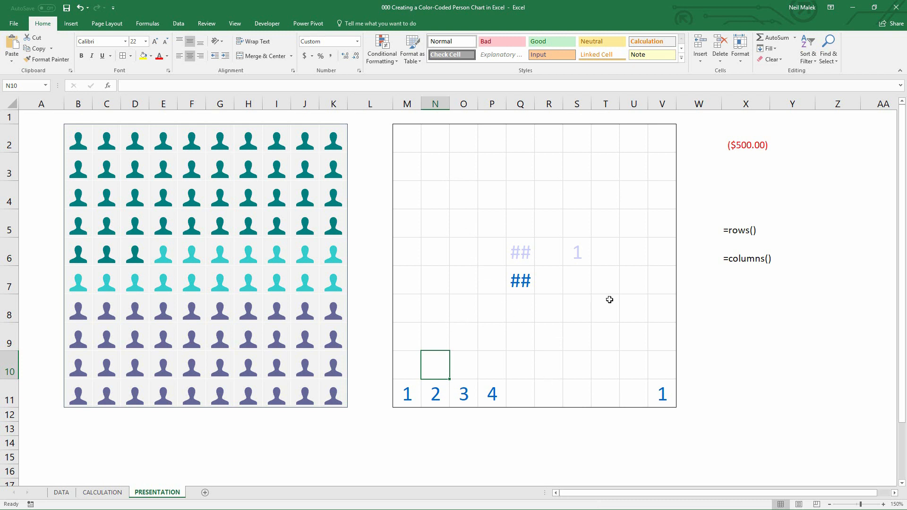
pyautogui.click(413, 397)
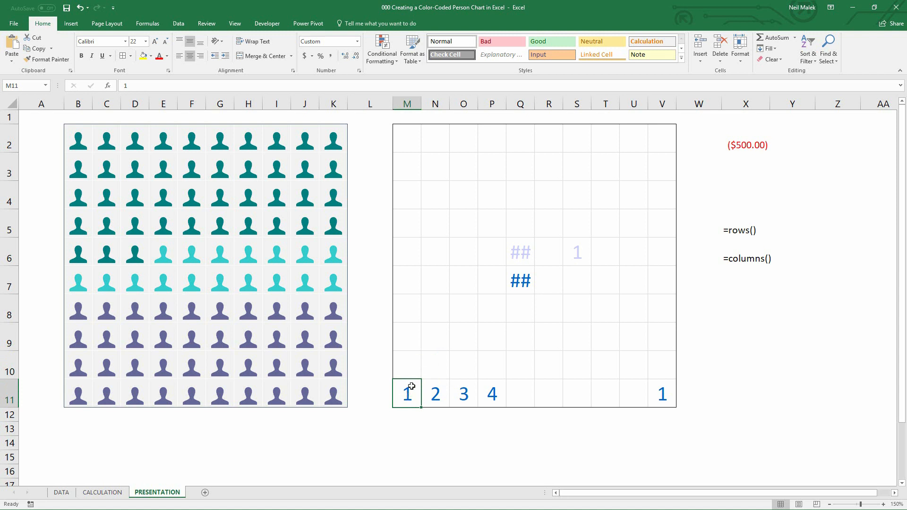
pyautogui.click(435, 388)
pyautogui.click(457, 390)
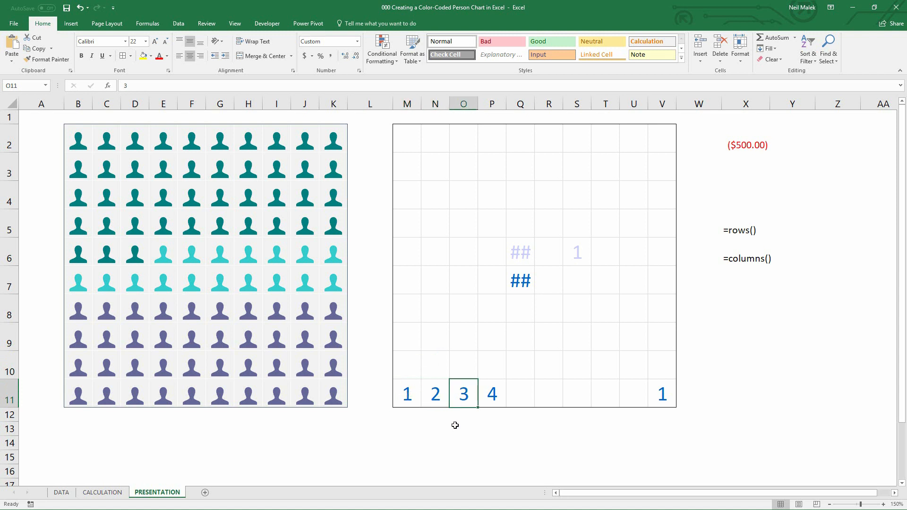
pyautogui.click(408, 364)
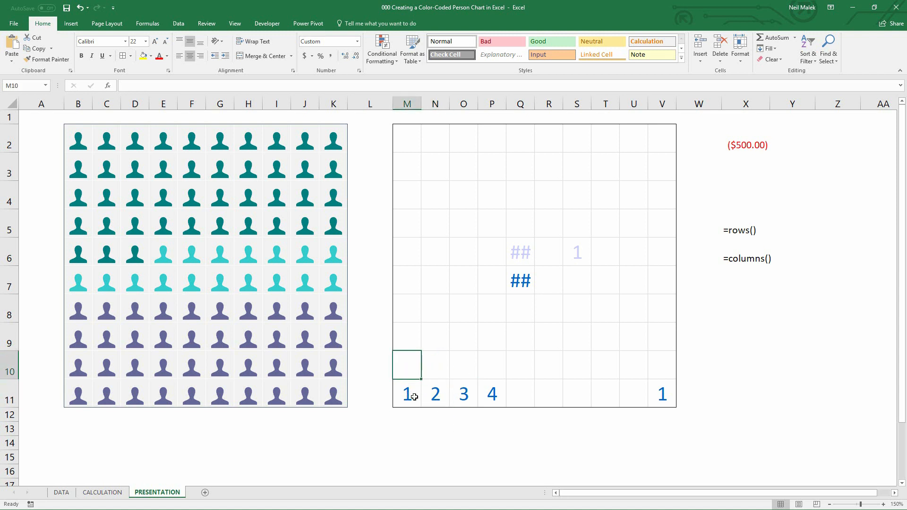
pyautogui.click(403, 336)
pyautogui.click(402, 305)
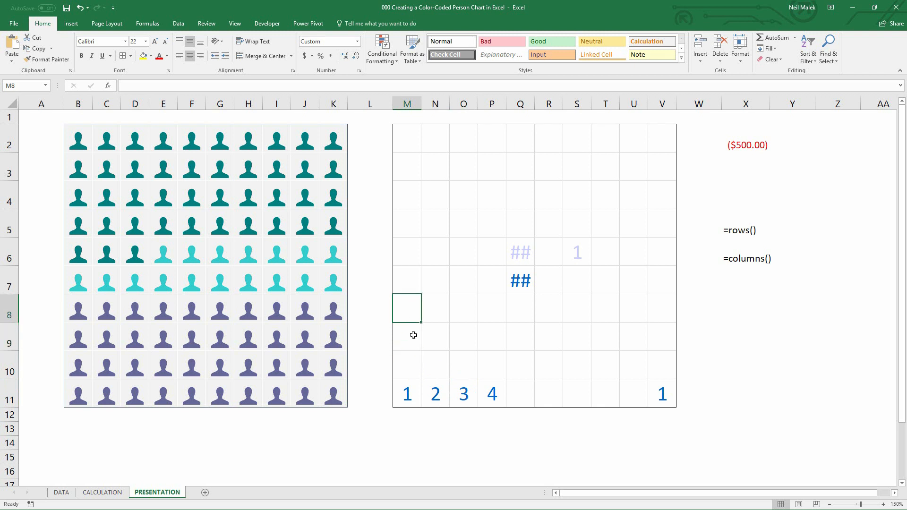
pyautogui.click(409, 280)
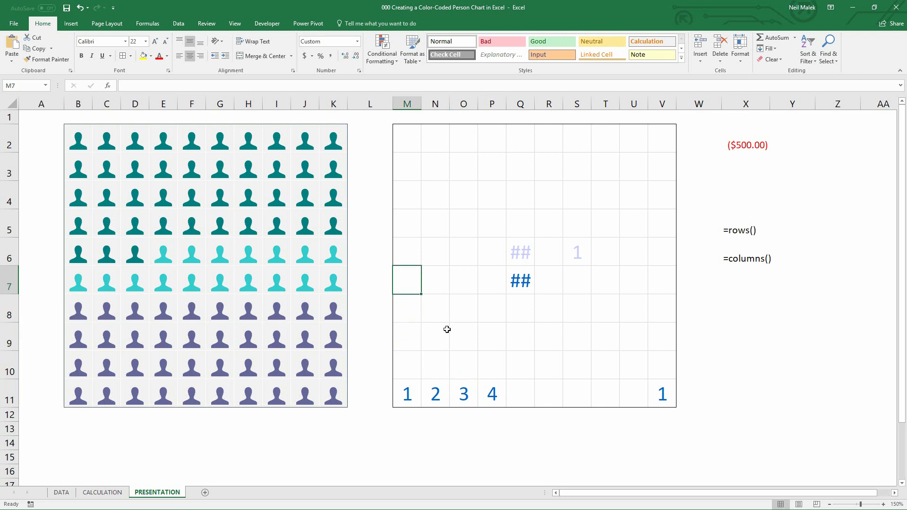
pyautogui.click(437, 365)
pyautogui.click(470, 361)
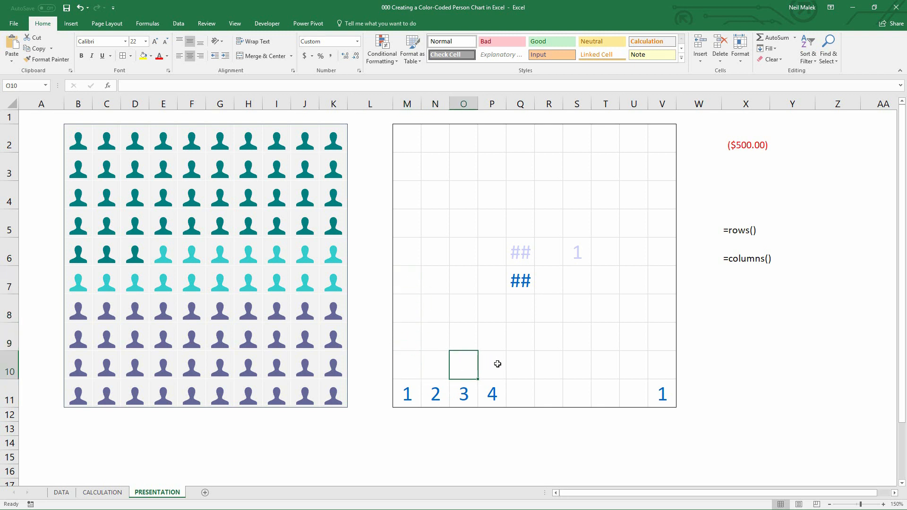
pyautogui.click(498, 364)
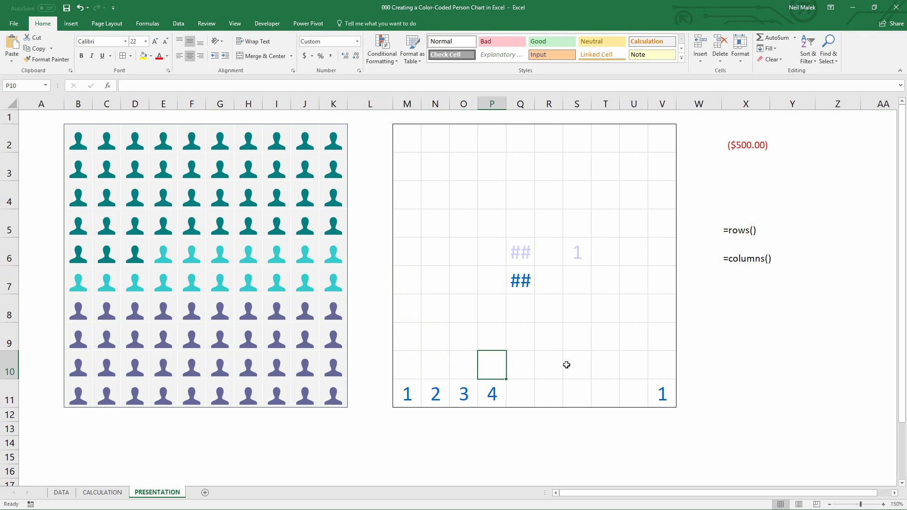
# Start a formula in M11 that computes (ROWS($M$11:M11)-1)*10
pyautogui.click(407, 395)
pyautogui.press('F2')
pyautogui.write('=rows')
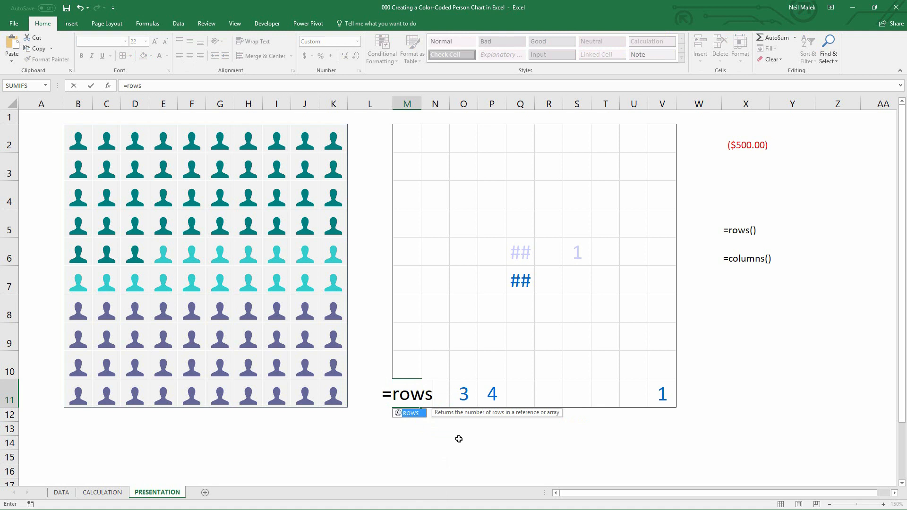
pyautogui.press('Tab')
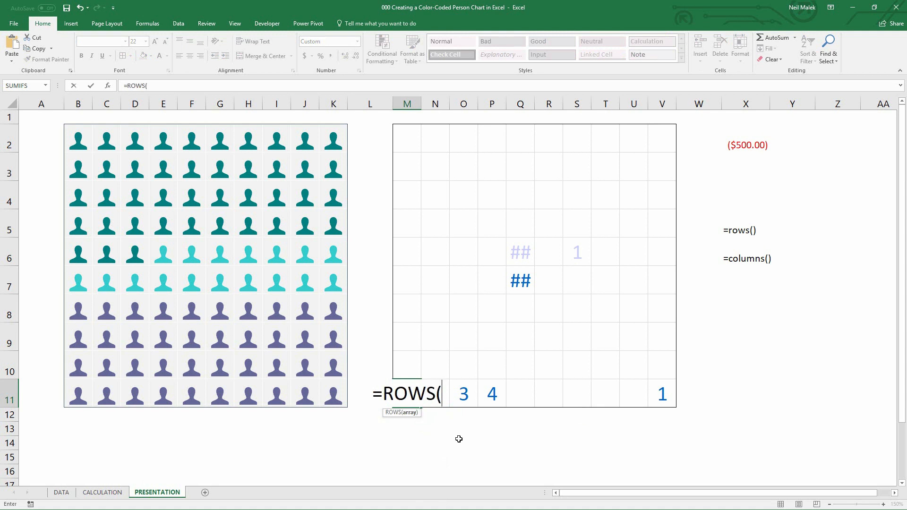
pyautogui.write('M11')
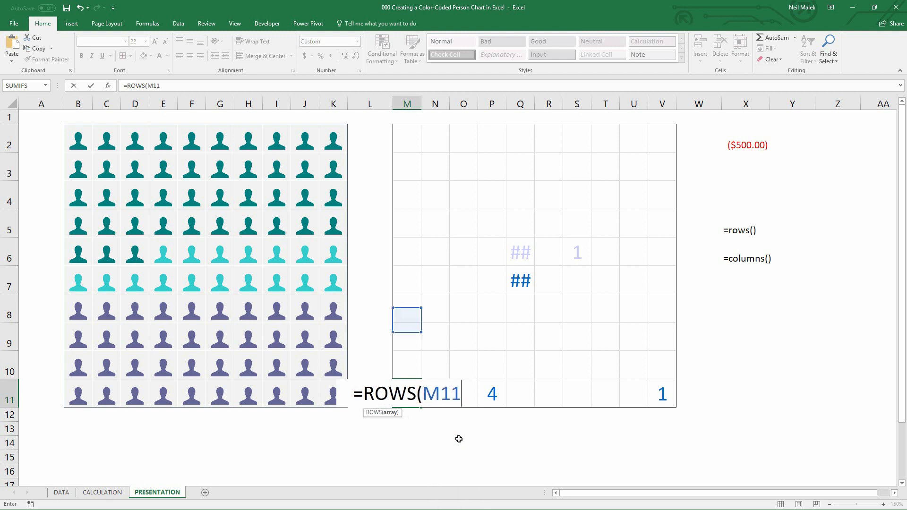
pyautogui.write(':M11')
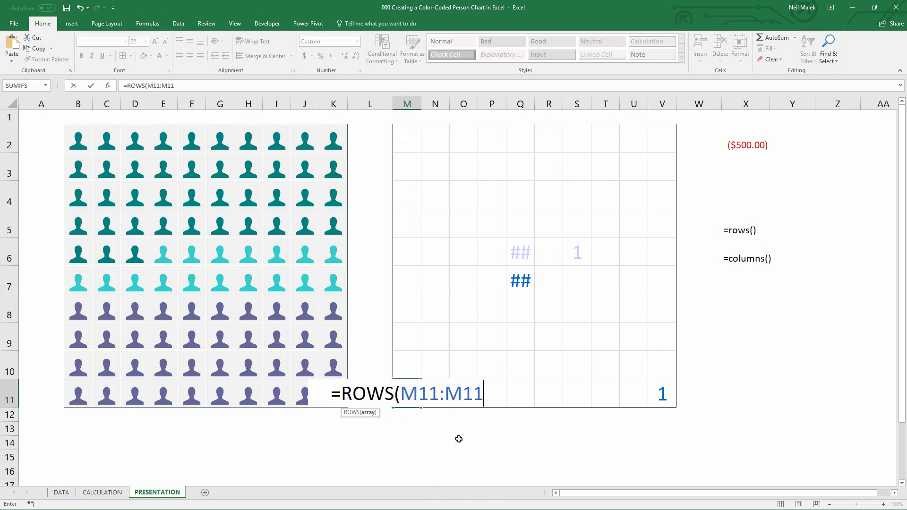
pyautogui.click(419, 395)
pyautogui.press('F4')
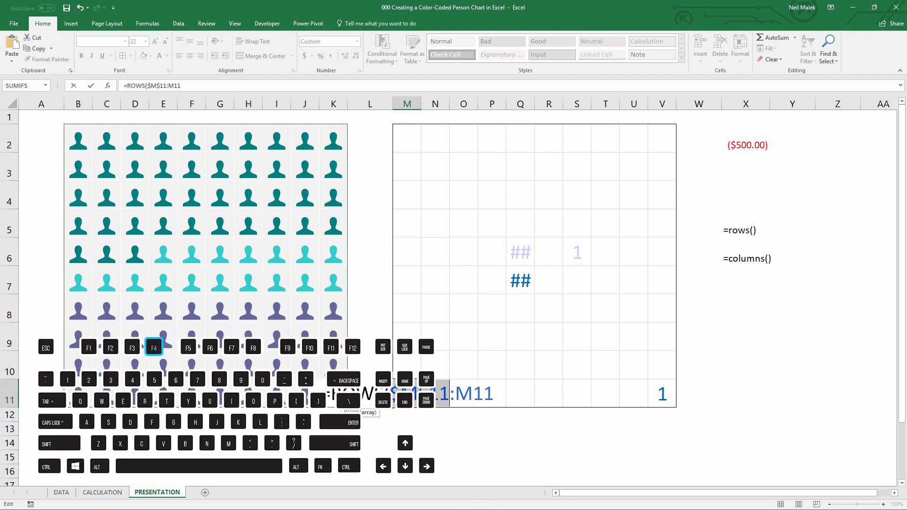
pyautogui.click(490, 395)
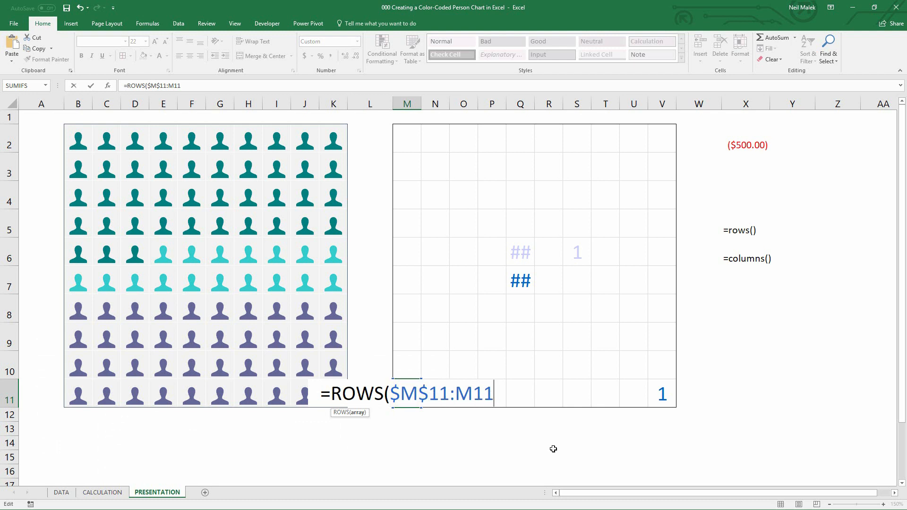
pyautogui.write(')')
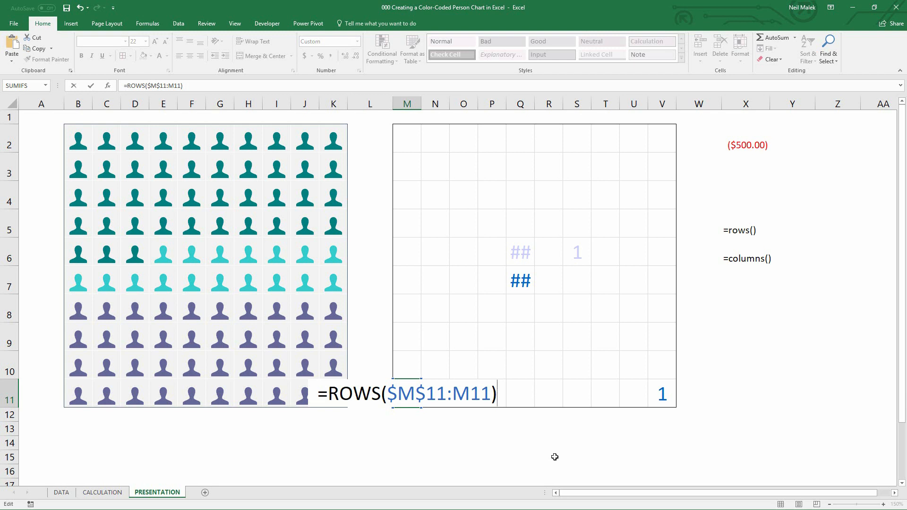
pyautogui.write('-1')
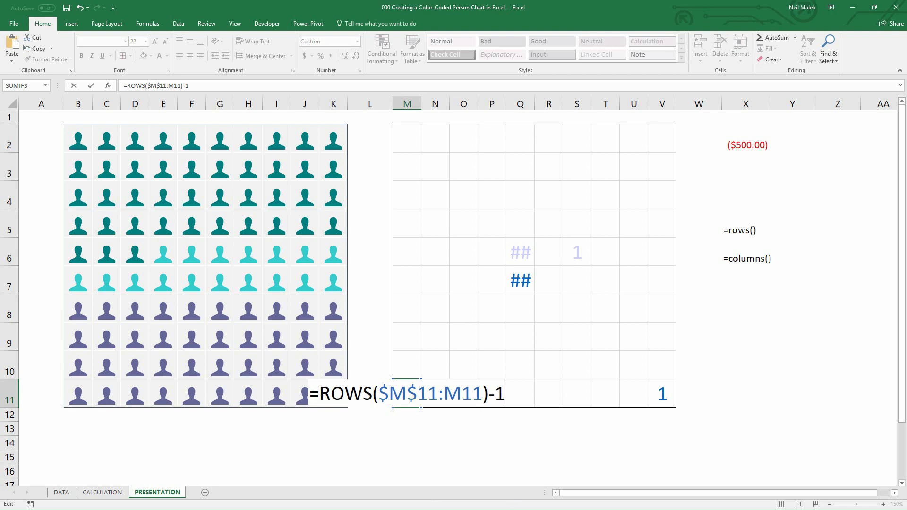
pyautogui.click(320, 394)
pyautogui.write('(')
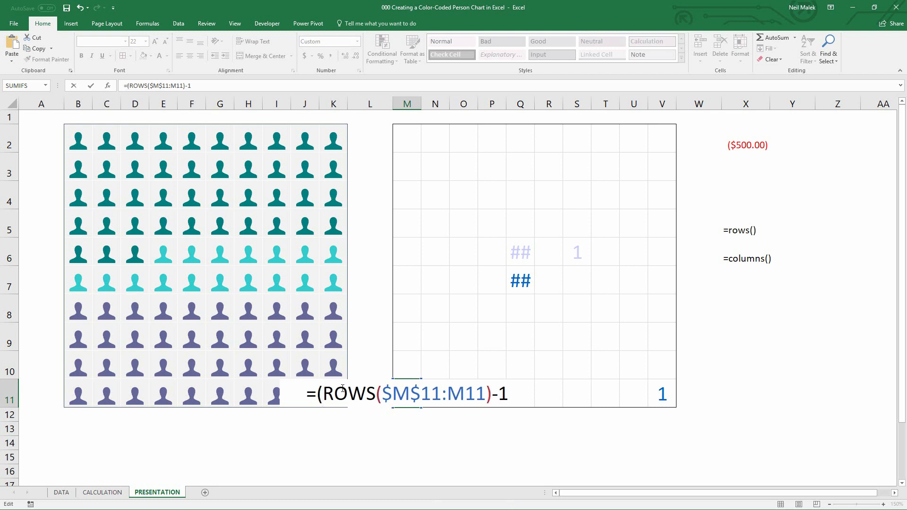
pyautogui.click(510, 394)
pyautogui.write(')*10')
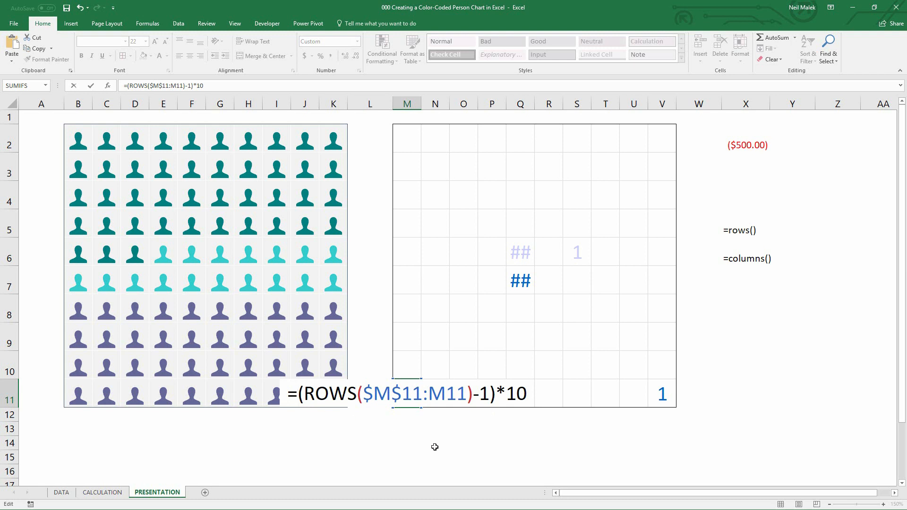
# Complete and enter M11's formula as =((ROWS($M$11:M11)-1)*10)+COLUMNS($M$11:M11)
pyautogui.write('(')
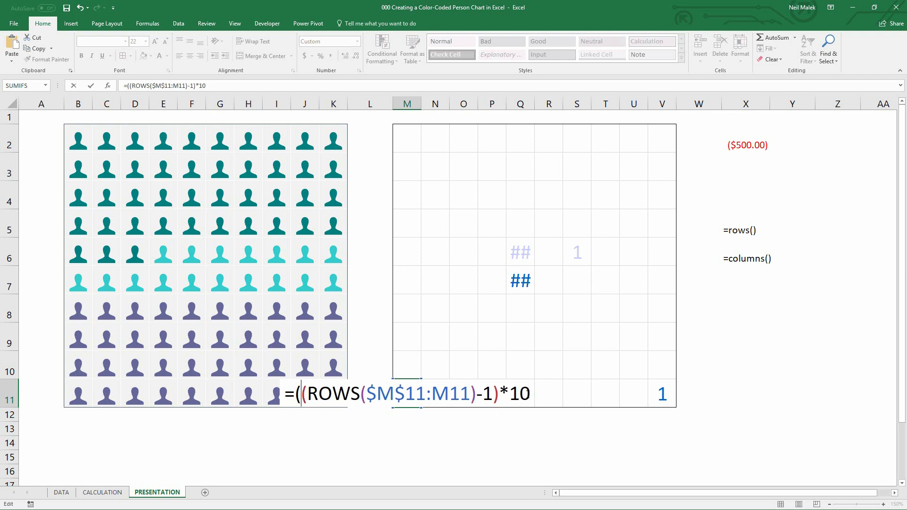
pyautogui.click(529, 395)
pyautogui.write(')+')
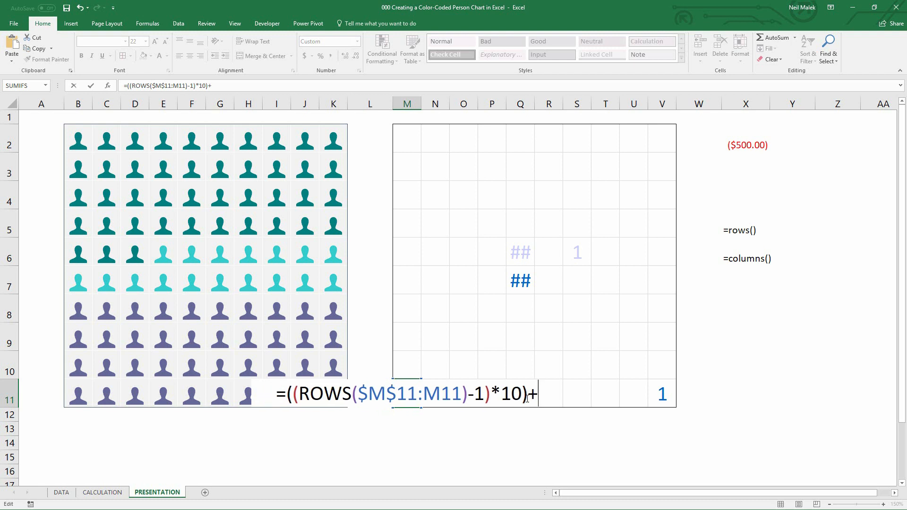
pyautogui.write('colu')
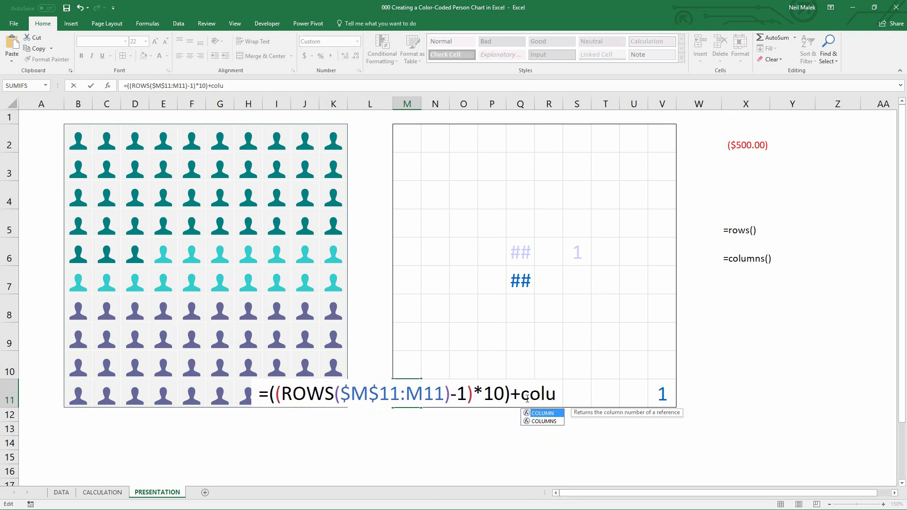
pyautogui.press('Tab')
pyautogui.press('BackSpace')
pyautogui.press('Down')
pyautogui.press('Tab')
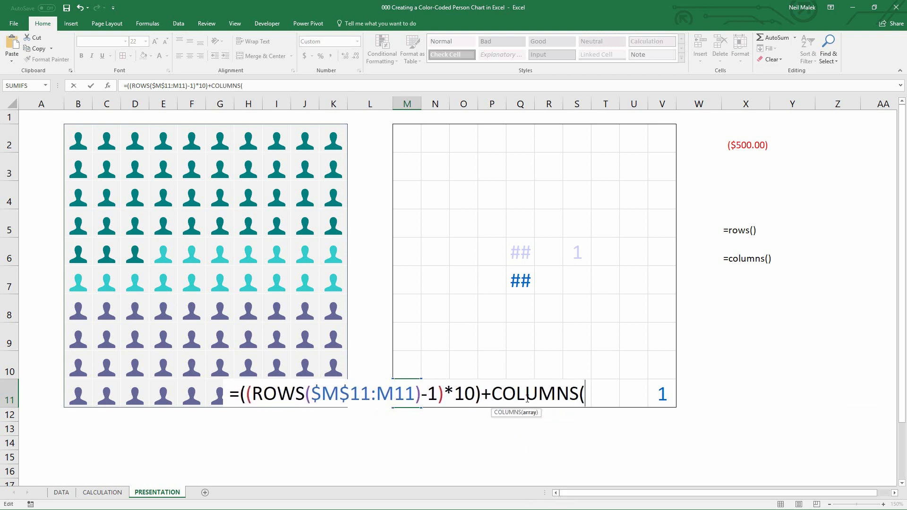
pyautogui.write('M11:m')
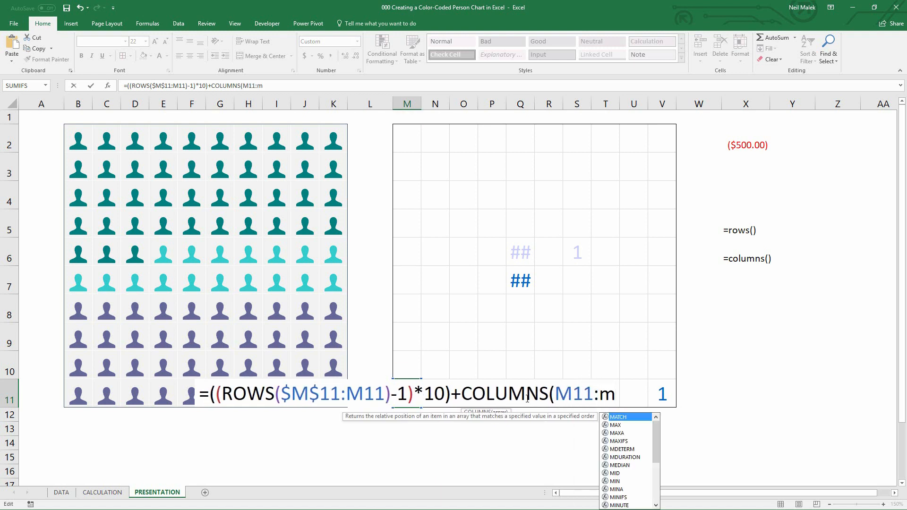
pyautogui.write('11')
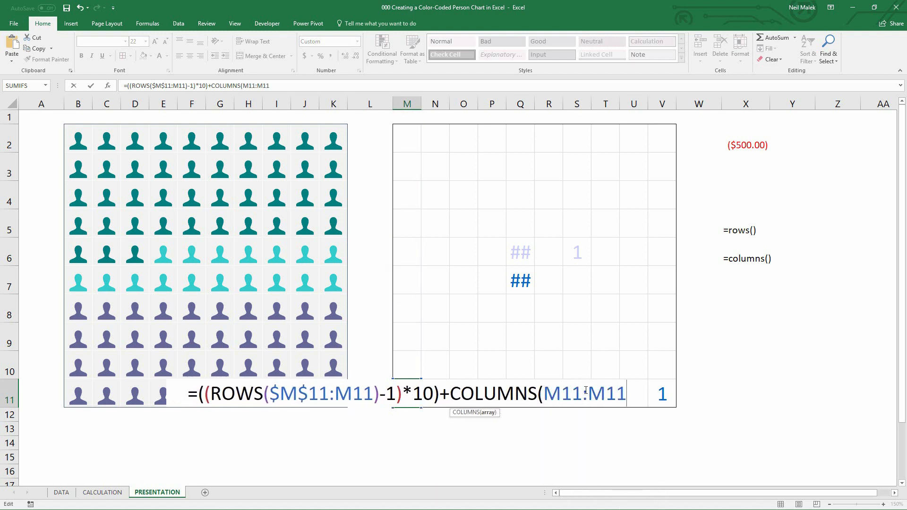
pyautogui.click(566, 393)
pyautogui.press('F4')
pyautogui.click(632, 391)
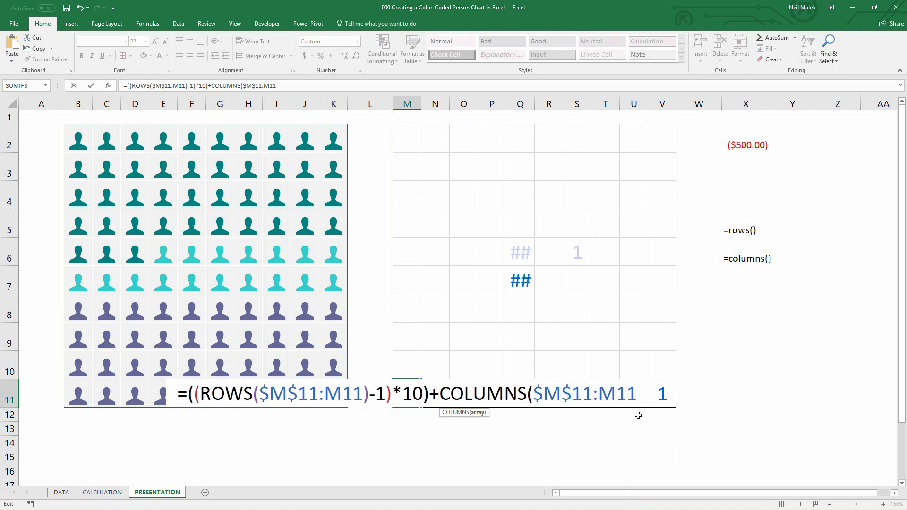
pyautogui.write(')')
pyautogui.hotkey('ctrl', 'Return')
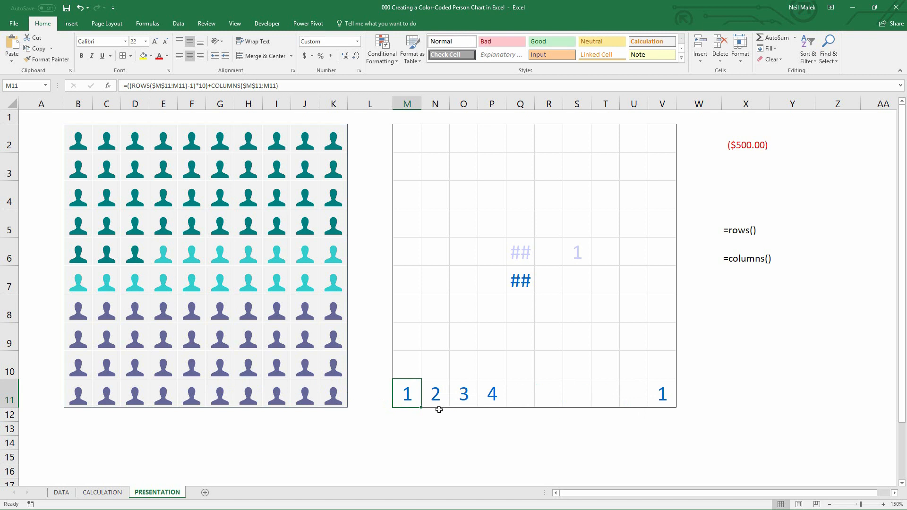
# Fill M11's formula across the bottom row of the grid to V11
pyautogui.moveTo(422, 408); pyautogui.dragTo(675, 404)
pyautogui.click(686, 414)
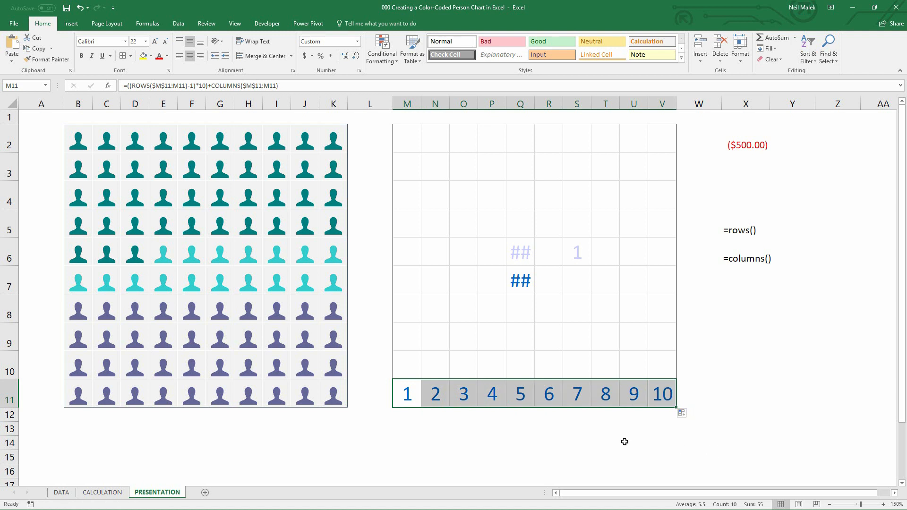
pyautogui.click(412, 400)
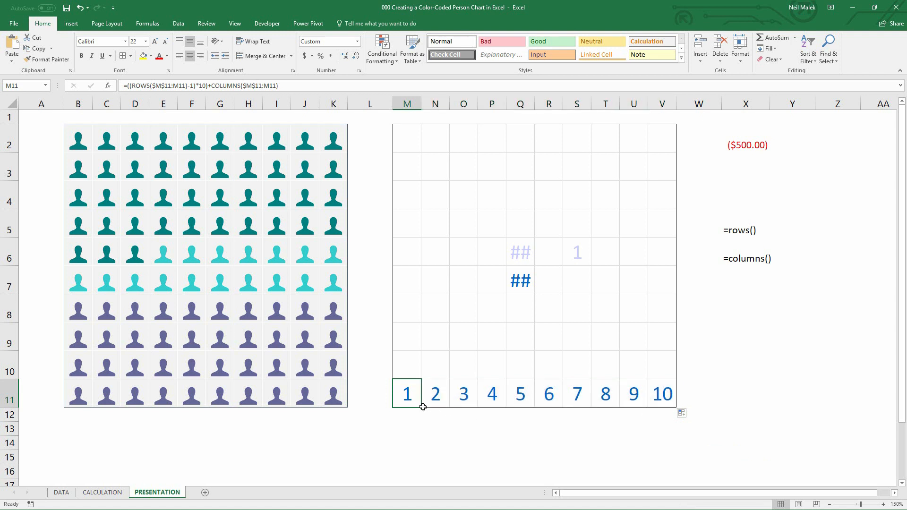
# Fill M11's formula up column M to M2 without copying formatting
pyautogui.moveTo(420, 408); pyautogui.dragTo(417, 137)
pyautogui.click(430, 420)
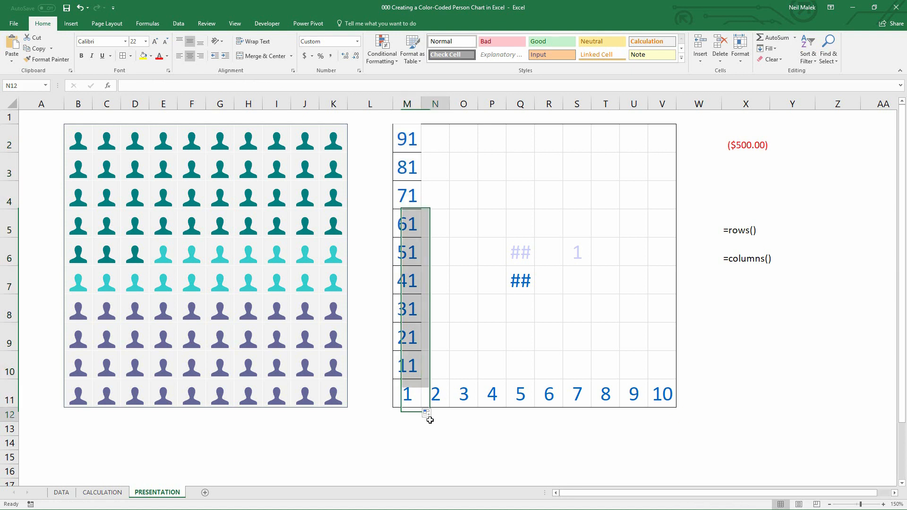
pyautogui.click(431, 416)
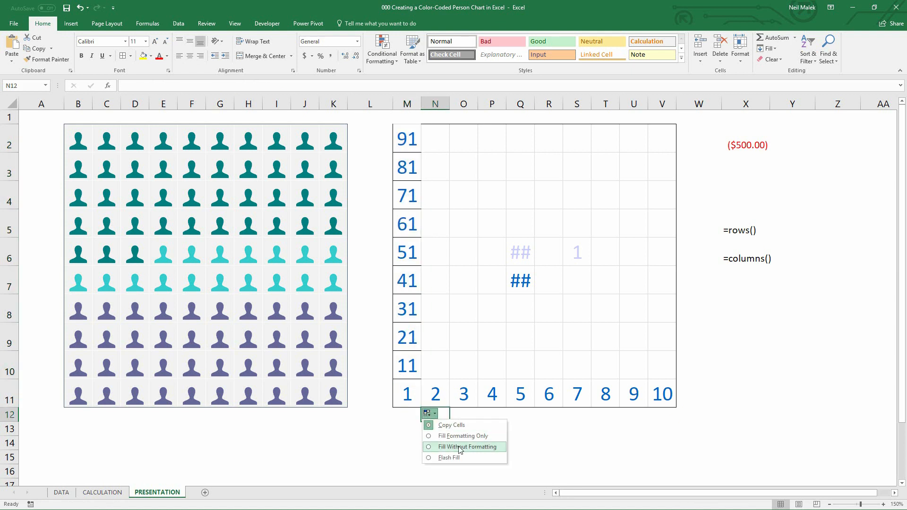
pyautogui.click(460, 447)
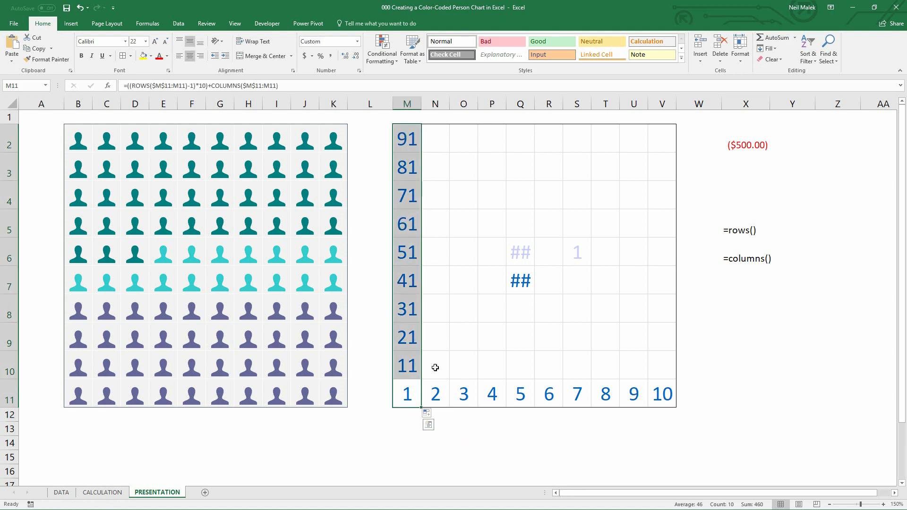
# Fill the M2:M11 formulas across to column V without copying formatting
pyautogui.moveTo(409, 395); pyautogui.dragTo(659, 121)
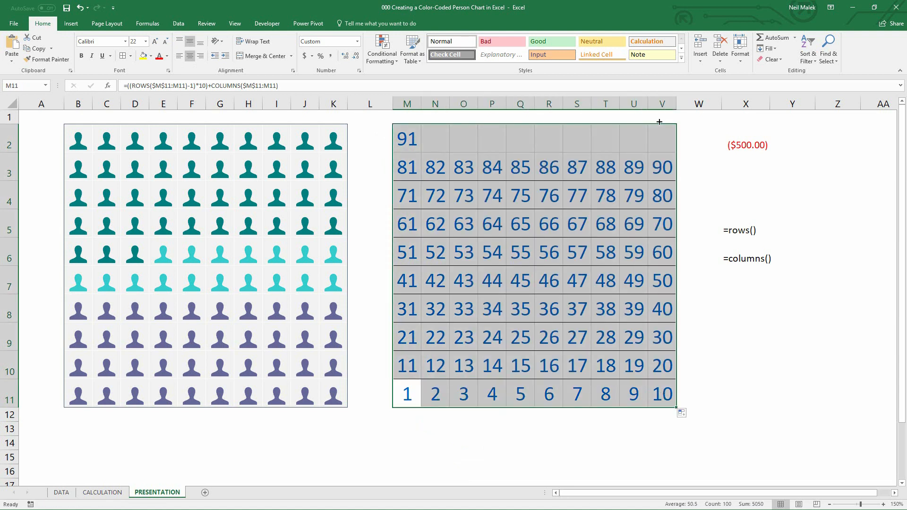
pyautogui.click(681, 414)
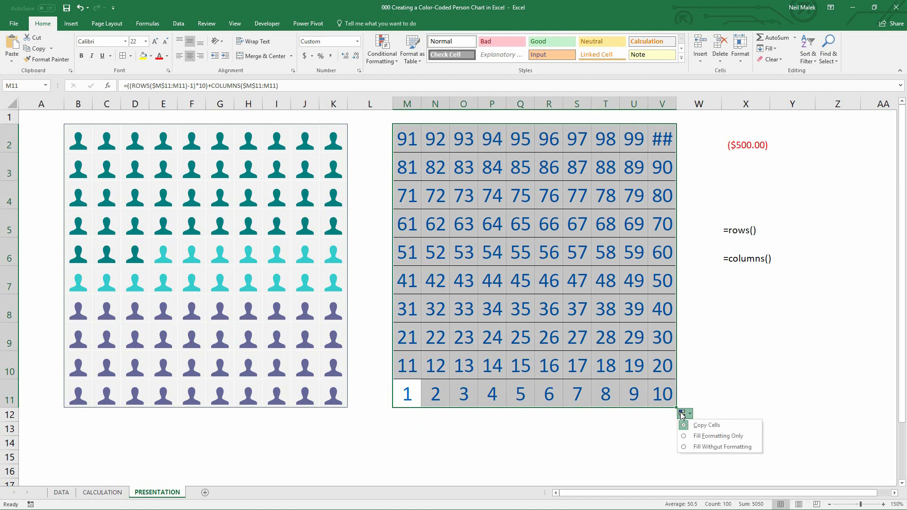
pyautogui.click(719, 446)
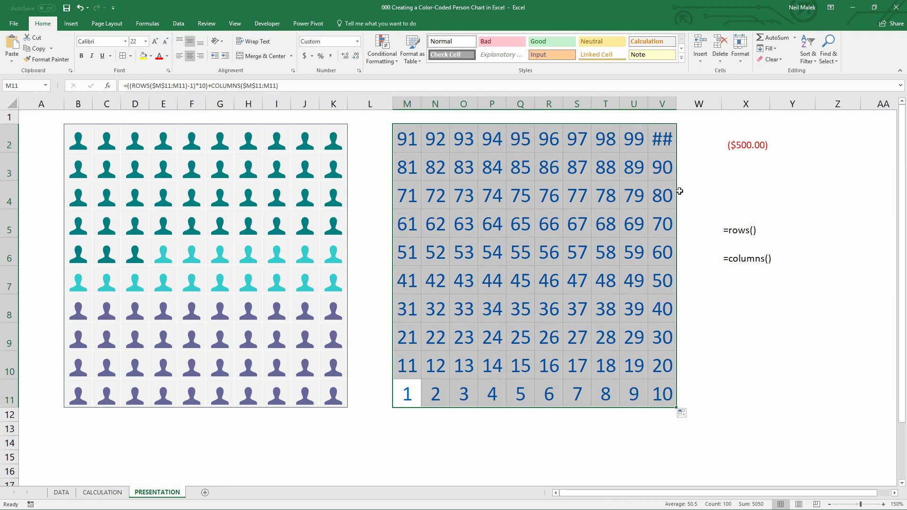
pyautogui.click(416, 396)
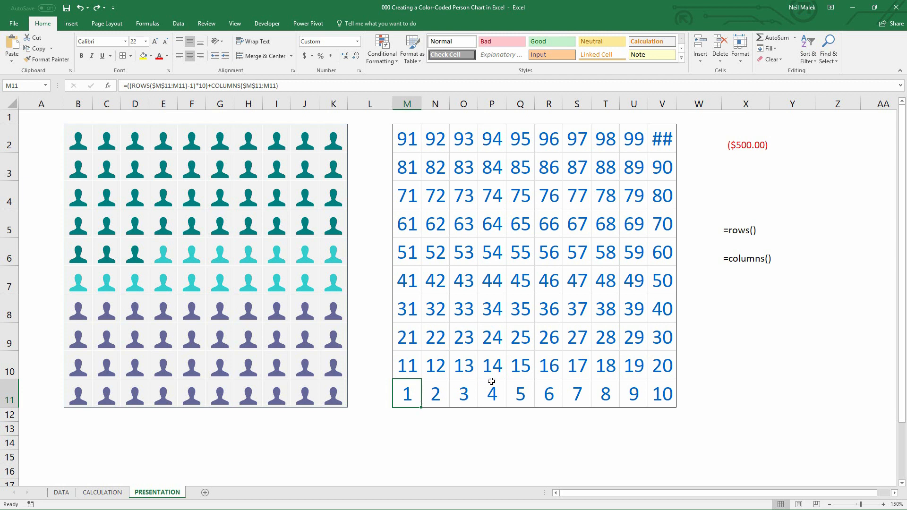
# Reopen M11's formula and wrap it in IF( with a <= comparison after the cell-number expression
pyautogui.click(102, 493)
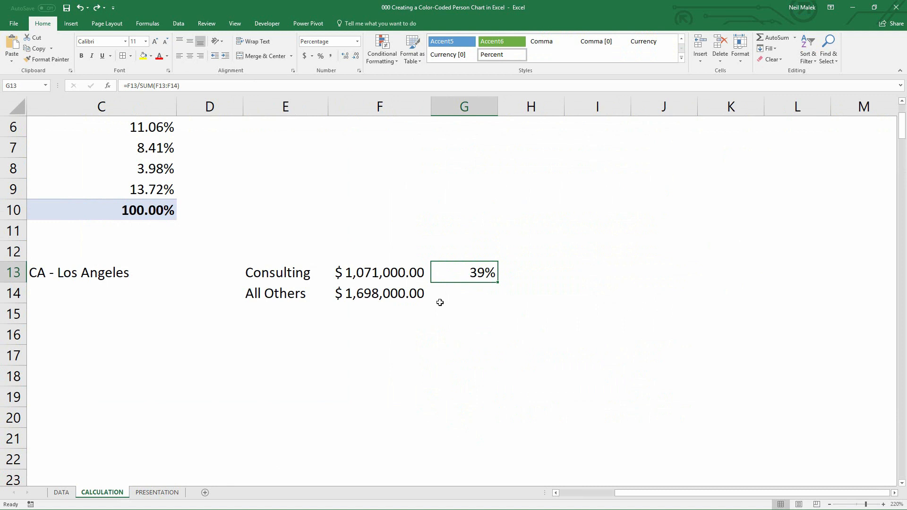
pyautogui.click(158, 493)
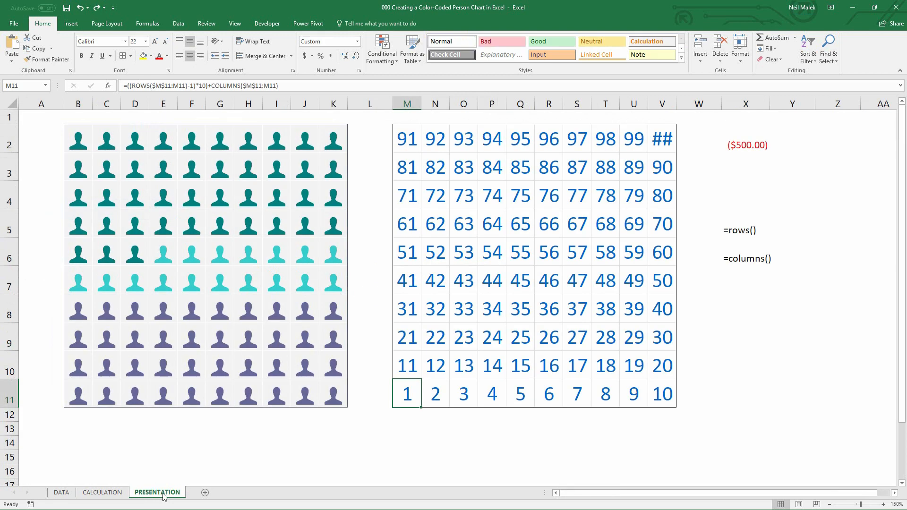
pyautogui.doubleClick(404, 393)
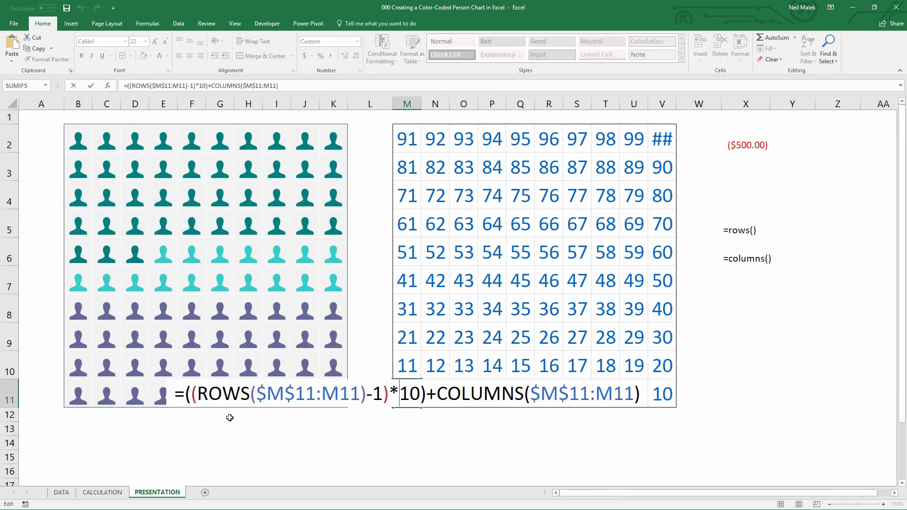
pyautogui.click(183, 393)
pyautogui.write('IF(')
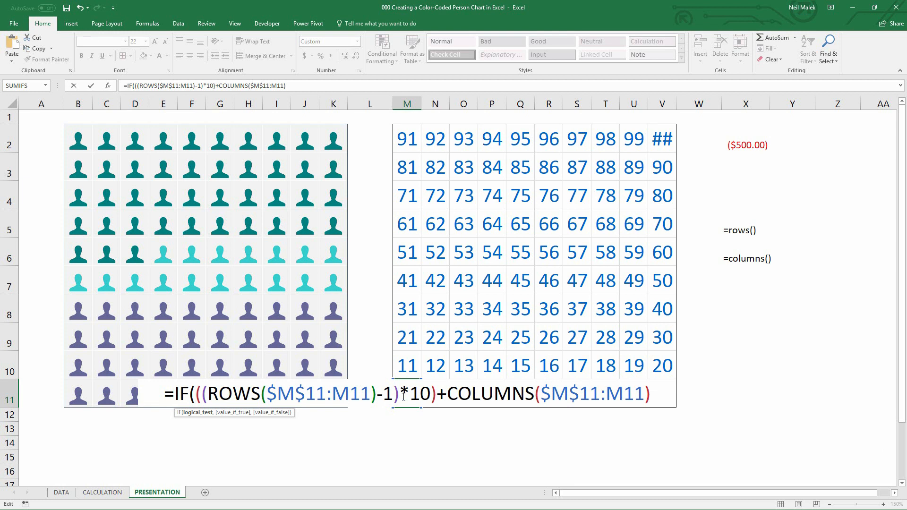
pyautogui.click(651, 393)
pyautogui.write('<=')
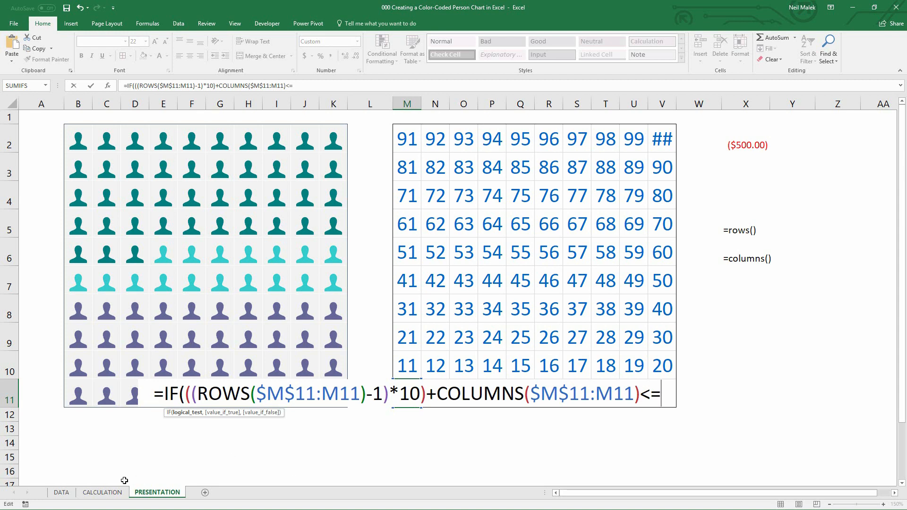
# Complete M11's IF formula comparing against CALCULATION!$G$13*100, returning "C" if true and "O" otherwise
pyautogui.click(110, 492)
pyautogui.click(485, 268)
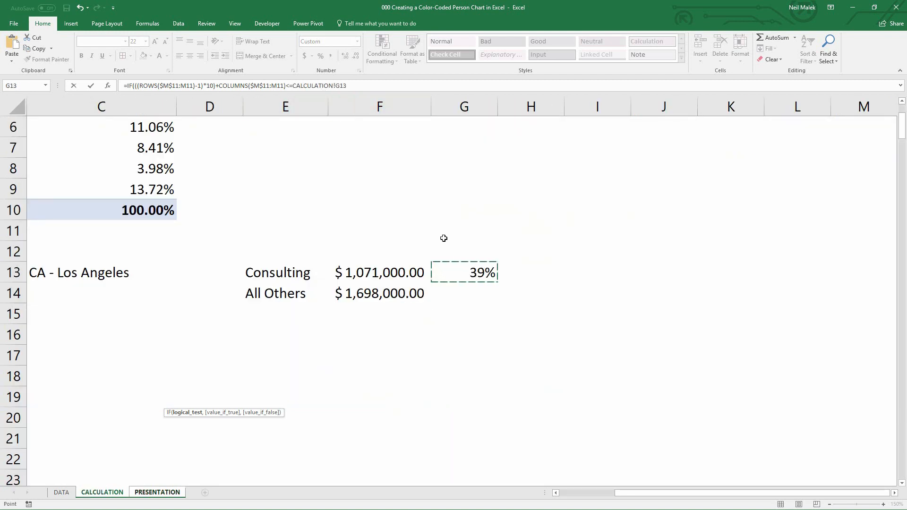
pyautogui.press('F4')
pyautogui.write('*')
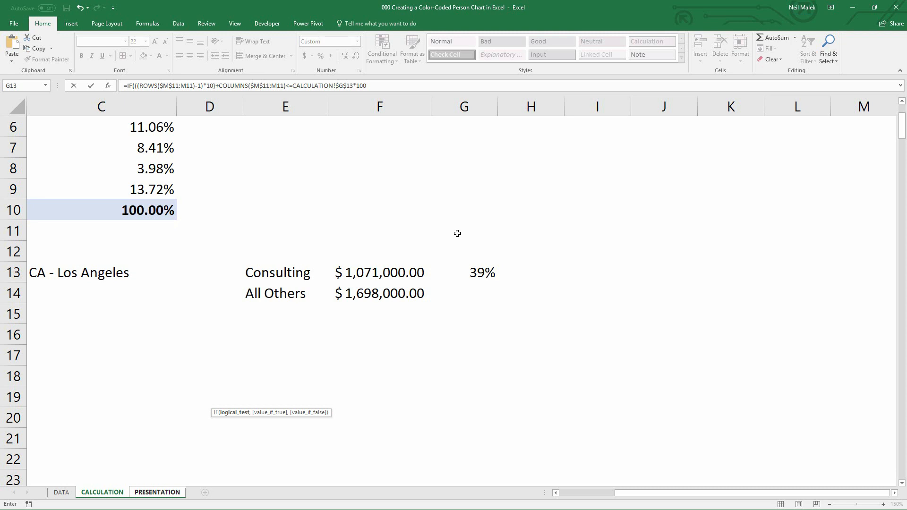
pyautogui.write('100,"C')
pyautogui.write(',"O")')
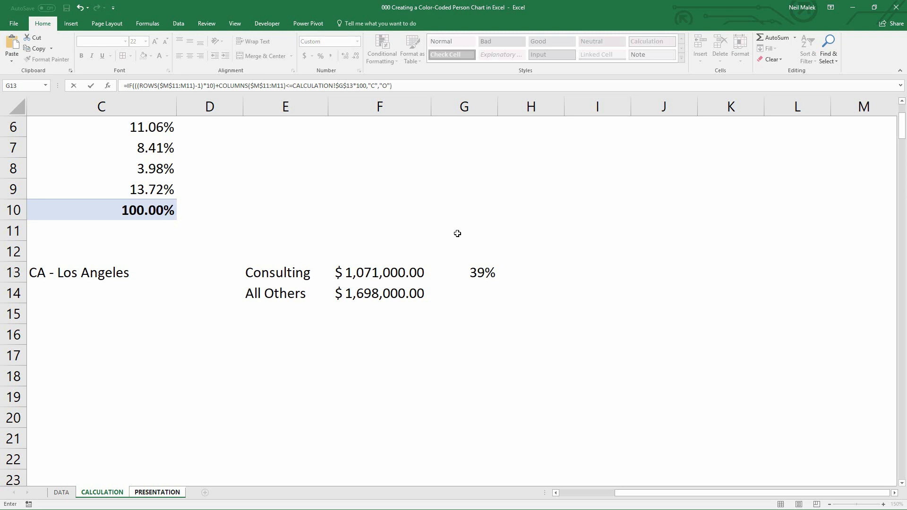
pyautogui.press('Return')
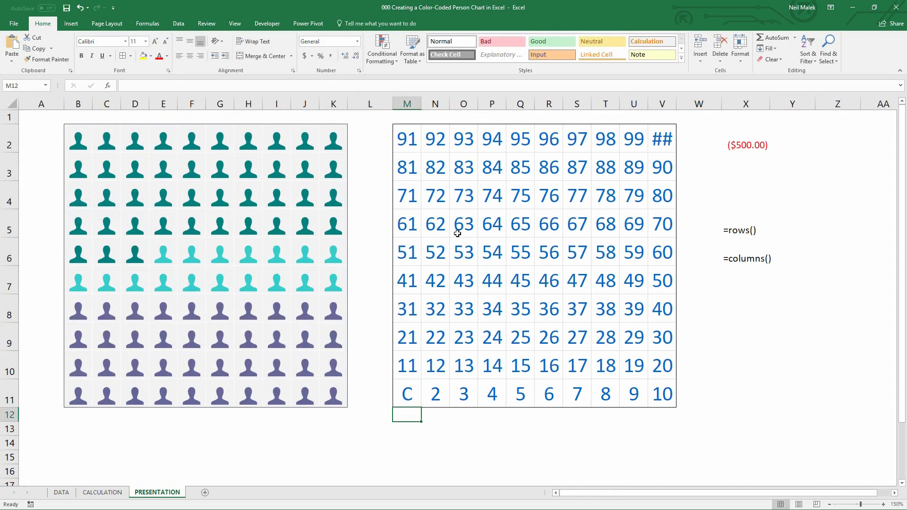
# Fill M11's new formula across to V11 without copying formatting
pyautogui.click(412, 393)
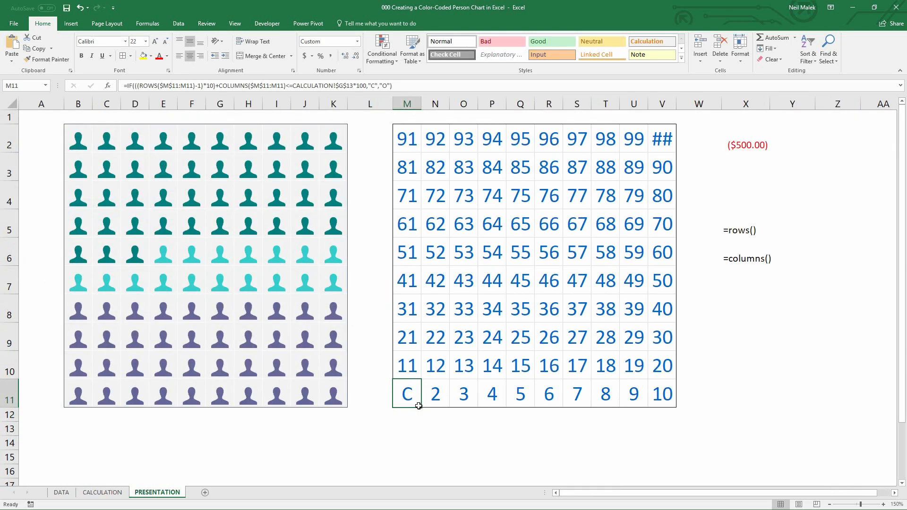
pyautogui.moveTo(421, 407); pyautogui.dragTo(669, 397)
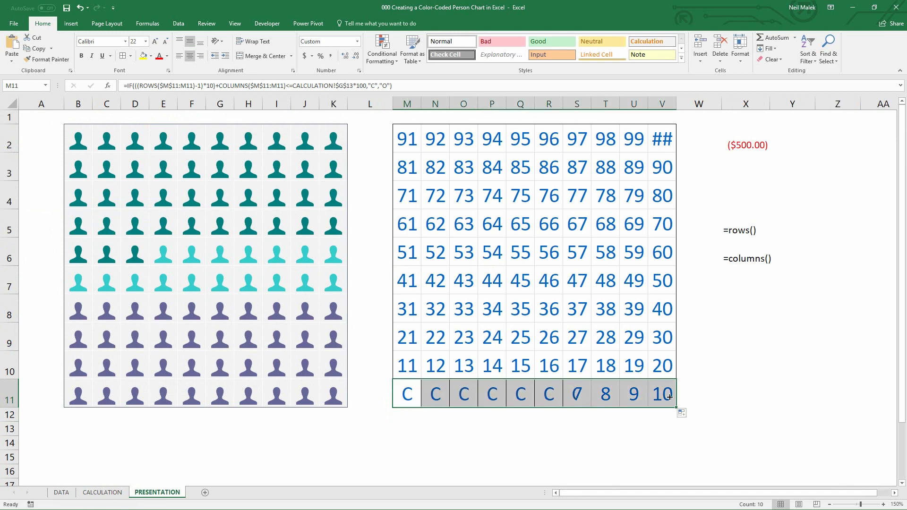
pyautogui.click(681, 413)
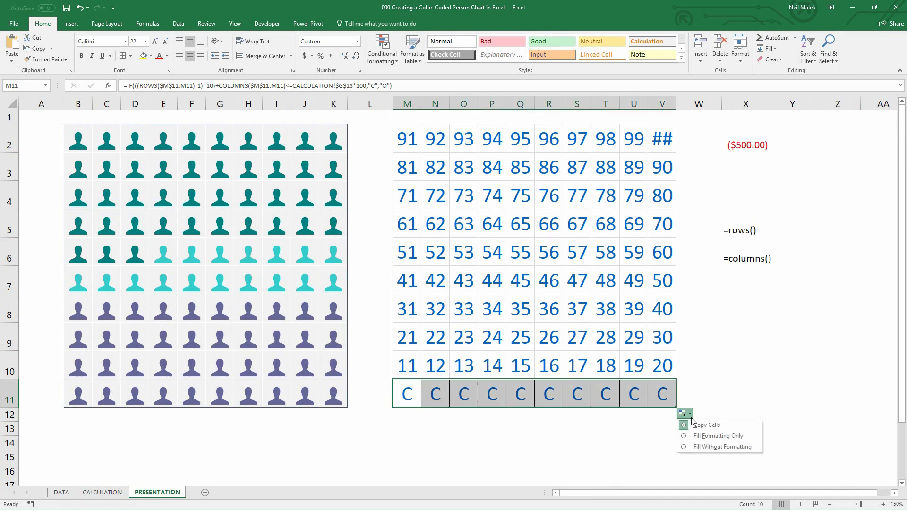
pyautogui.click(693, 442)
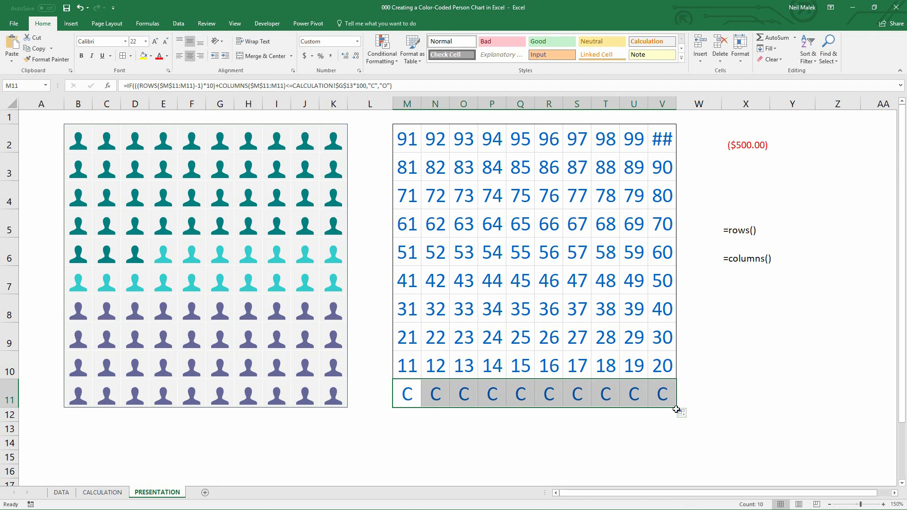
# Fill the M11:V11 formulas up to row 2 without copying formatting
pyautogui.moveTo(677, 408); pyautogui.dragTo(668, 129)
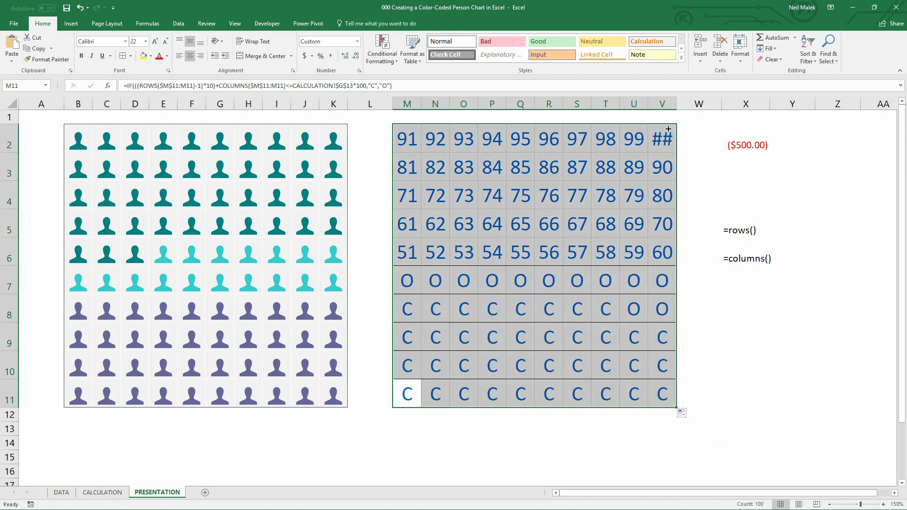
pyautogui.click(681, 413)
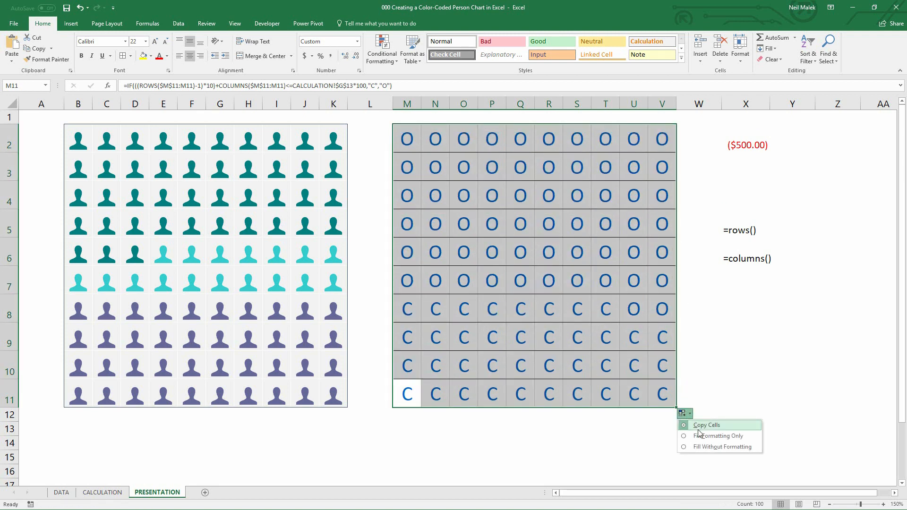
pyautogui.click(704, 448)
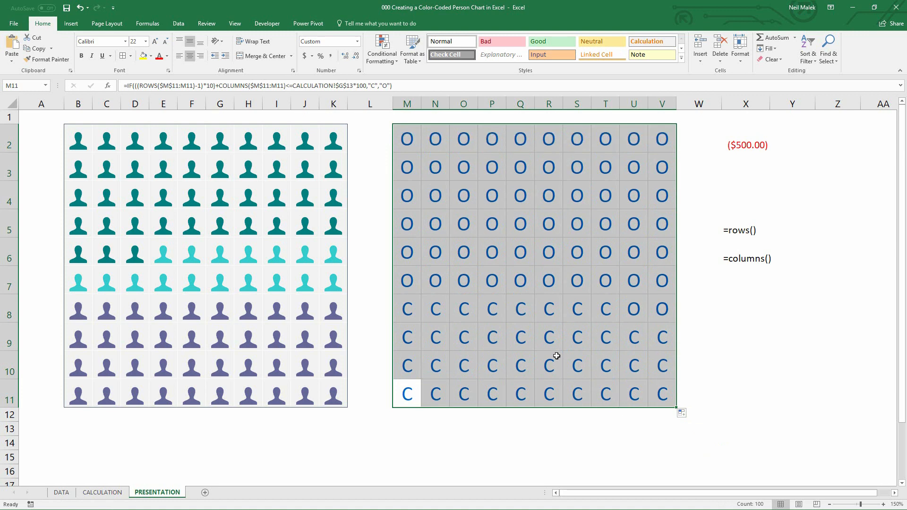
# Inspect the C/O results row by row across the lower rows of the grid
pyautogui.moveTo(407, 391); pyautogui.dragTo(655, 394)
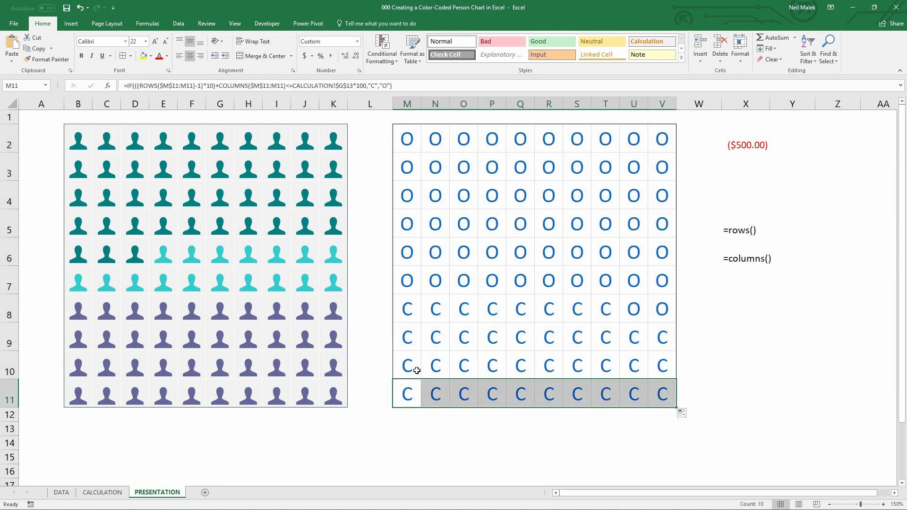
pyautogui.moveTo(411, 367); pyautogui.dragTo(651, 366)
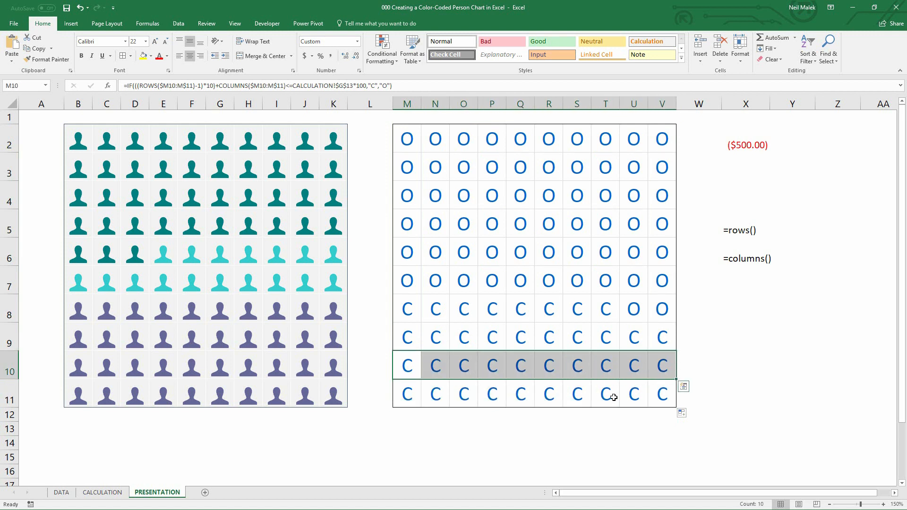
pyautogui.moveTo(409, 337); pyautogui.dragTo(660, 338)
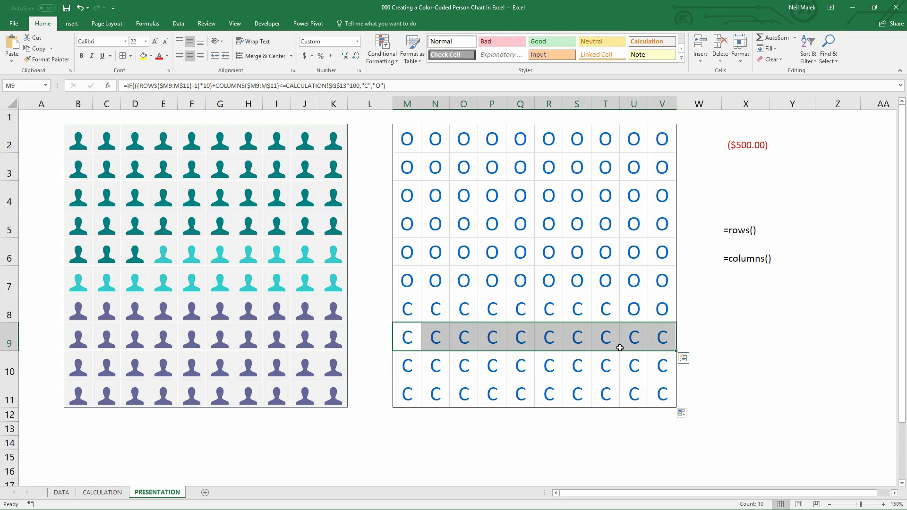
pyautogui.moveTo(407, 366); pyautogui.dragTo(661, 366)
pyautogui.moveTo(410, 342); pyautogui.dragTo(663, 341)
pyautogui.moveTo(411, 313); pyautogui.dragTo(636, 315)
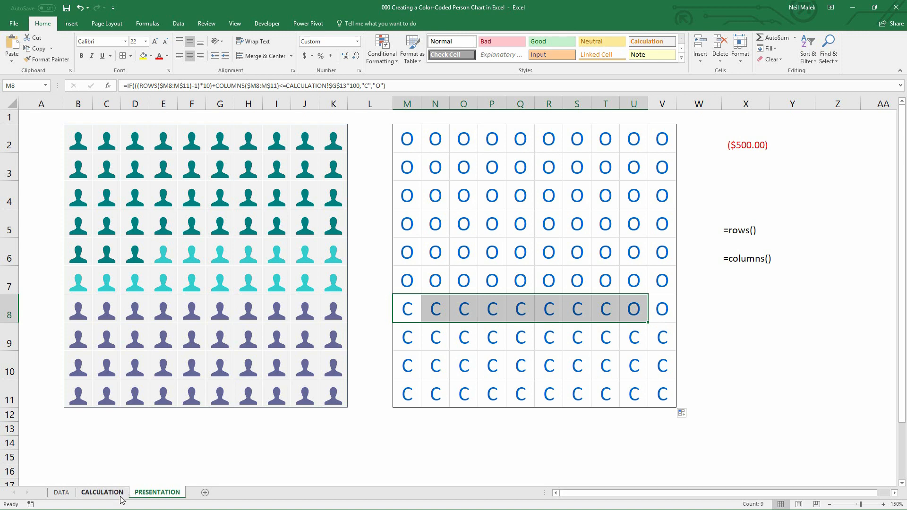
# Show the consulting percentage in CALCULATION's G13 with two decimal places, then check the grid's row 8 results
pyautogui.click(102, 492)
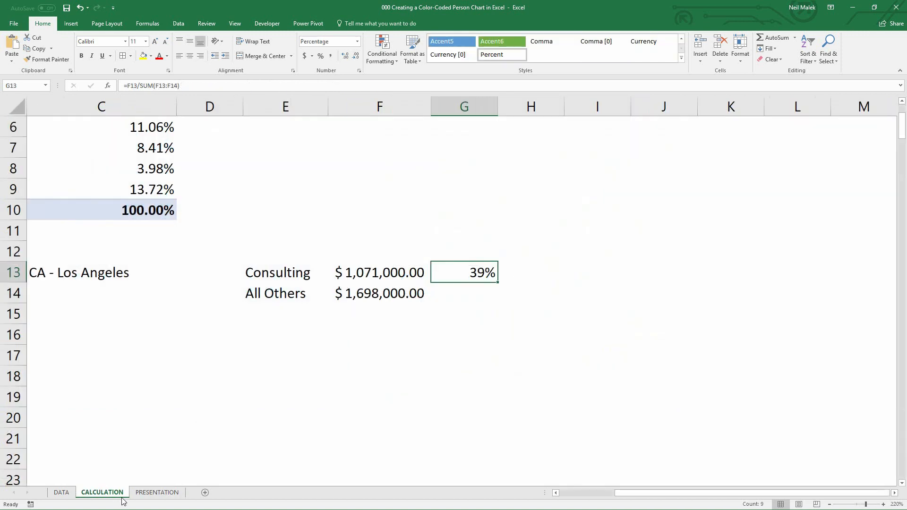
pyautogui.click(343, 58)
pyautogui.click(343, 57)
pyautogui.click(169, 492)
pyautogui.moveTo(608, 310); pyautogui.dragTo(634, 311)
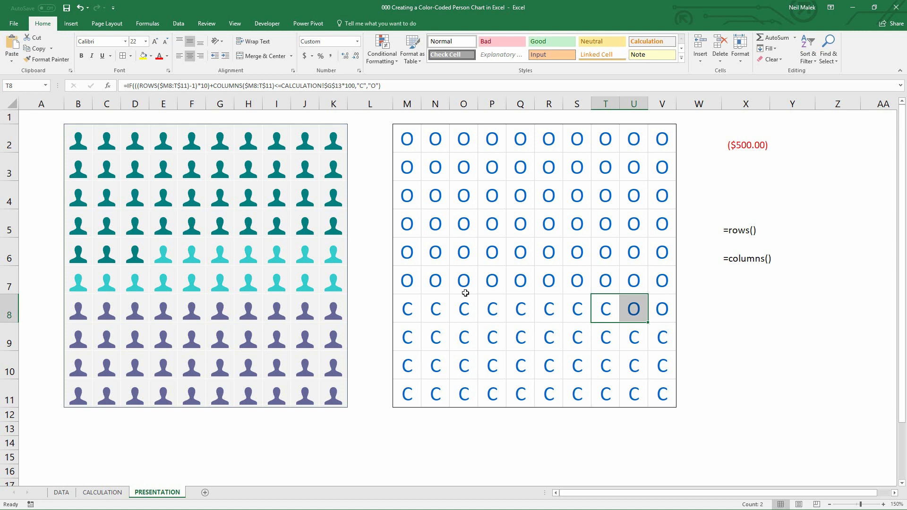
# Change the IF results in M2:V11 to 1 and -1 and enter the formula into the whole grid
pyautogui.moveTo(408, 139); pyautogui.dragTo(660, 402)
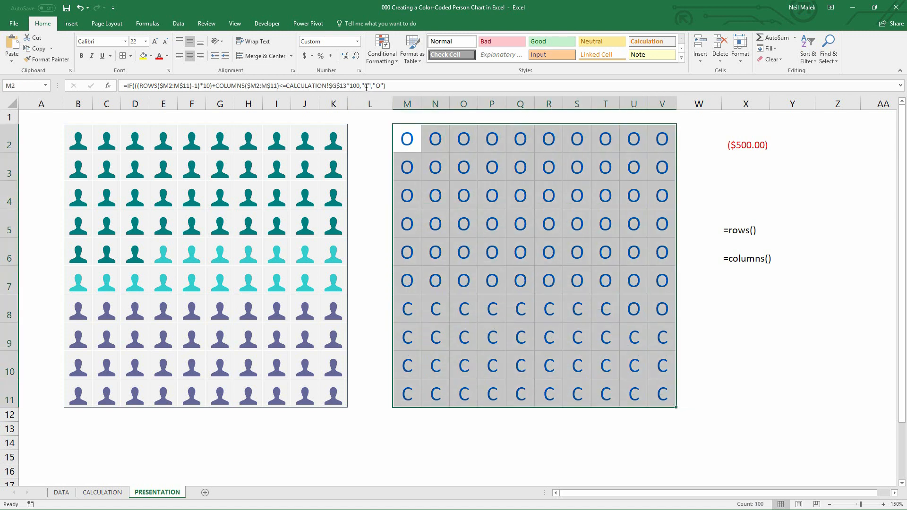
pyautogui.moveTo(362, 85); pyautogui.dragTo(370, 85)
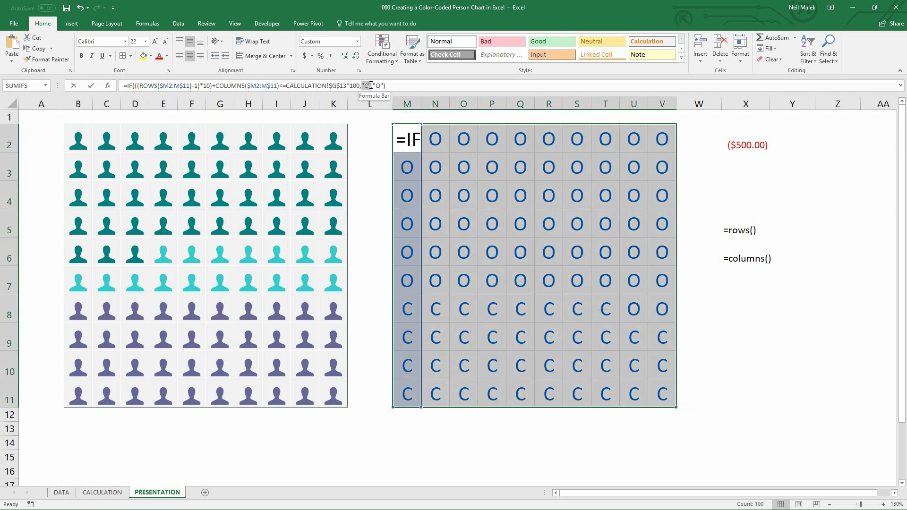
pyautogui.write('1')
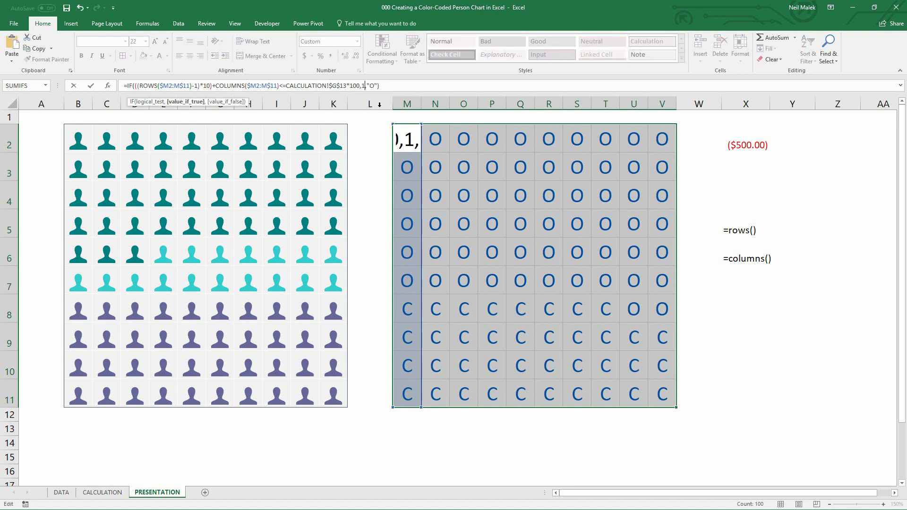
pyautogui.moveTo(368, 85); pyautogui.dragTo(430, 86)
pyautogui.write('-1')
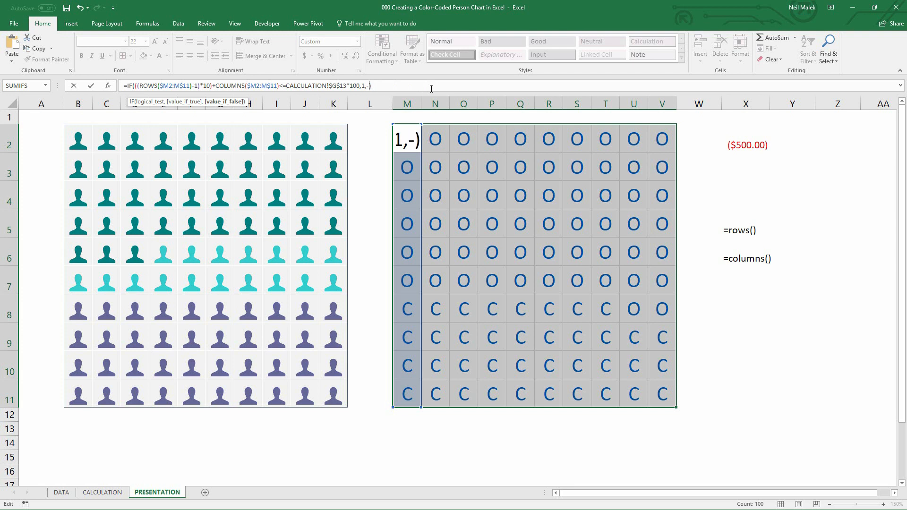
pyautogui.hotkey('ctrl', 'Return')
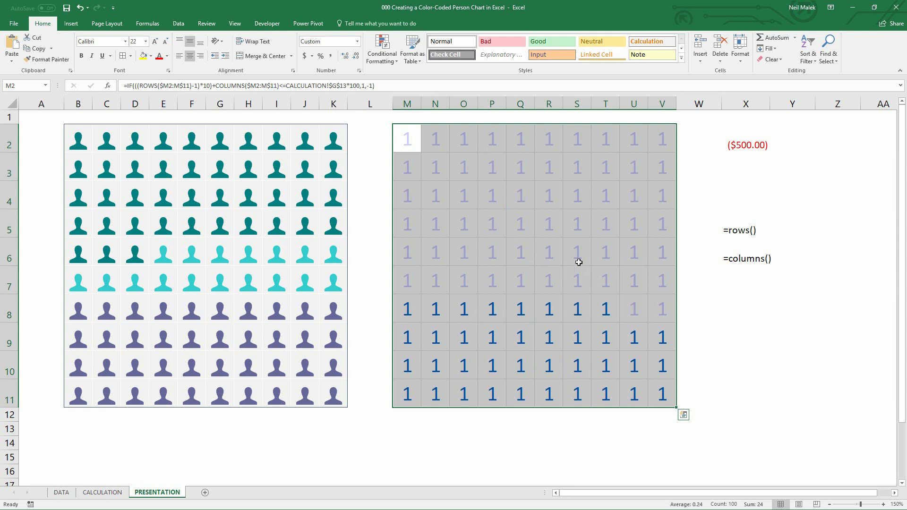
# Examine a grid cell and a person icon cell in the chart
pyautogui.hotkey('ctrl', '1')
pyautogui.click(531, 292)
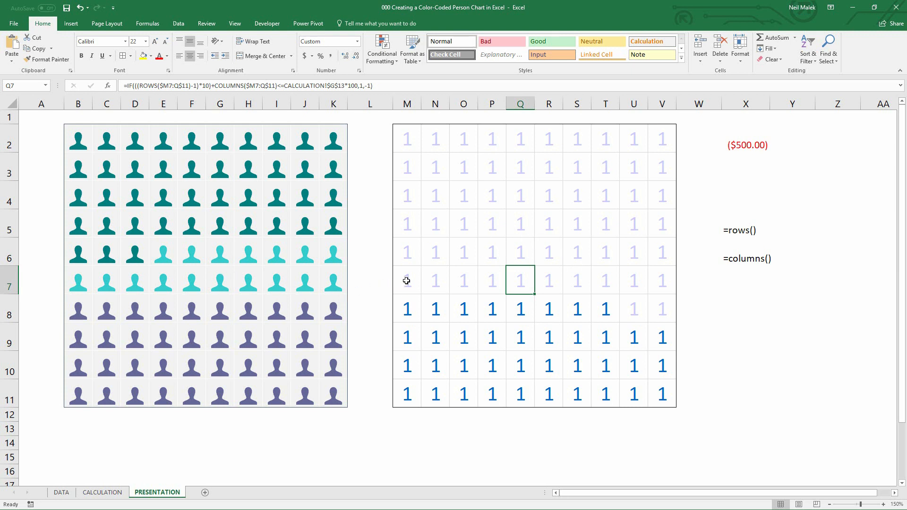
pyautogui.click(273, 255)
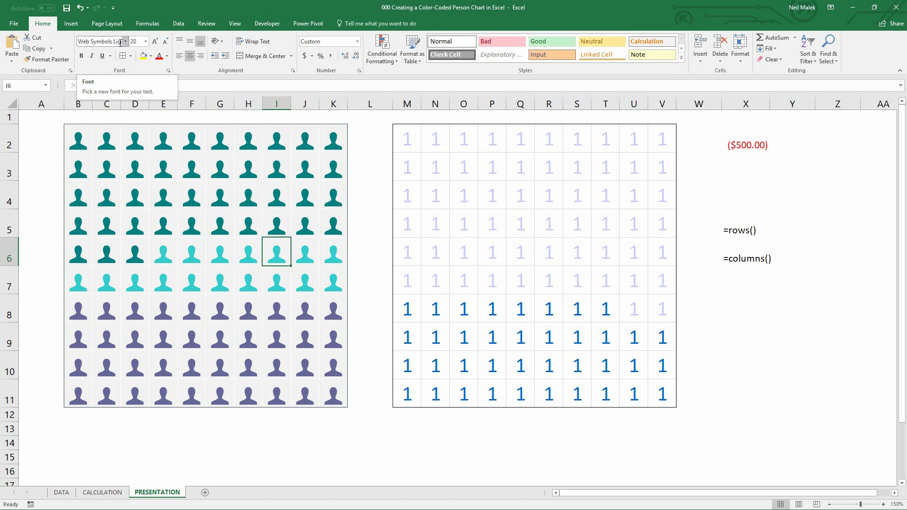
# Open the Symbol dialog for cell X8 and browse the Wingdings symbol set
pyautogui.click(728, 306)
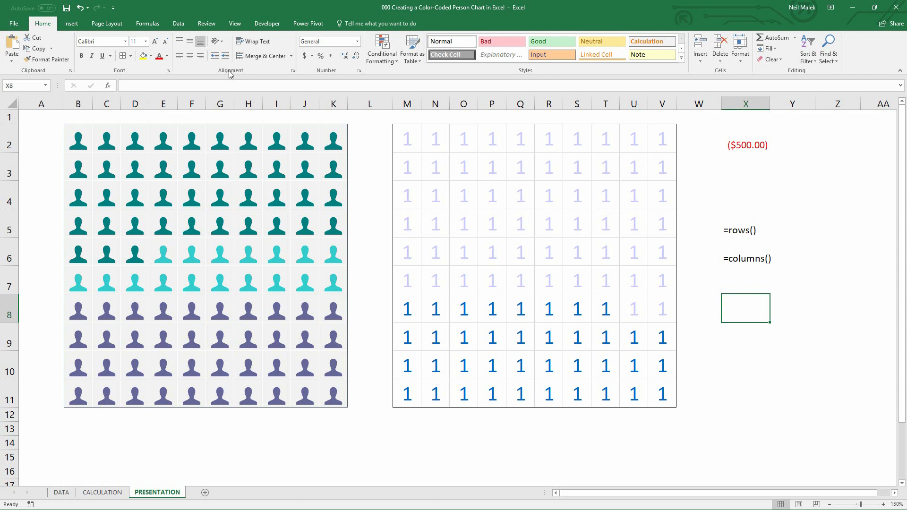
pyautogui.click(71, 25)
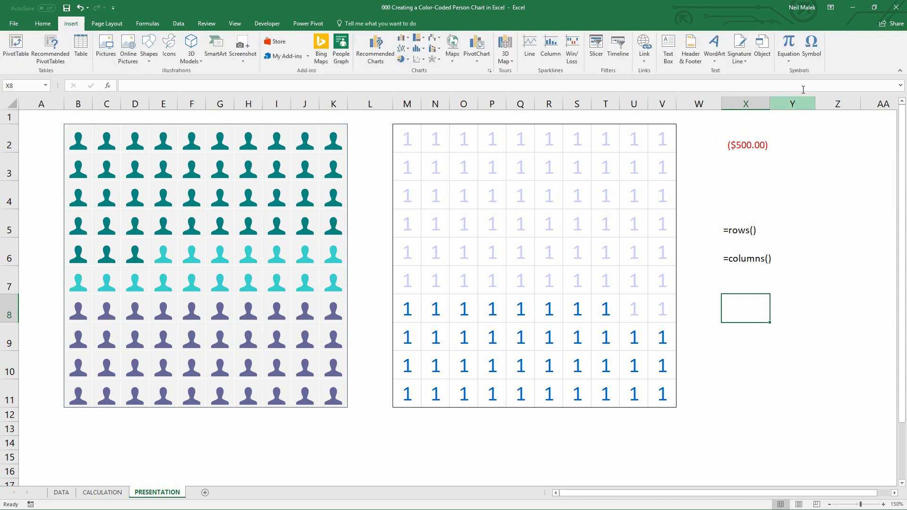
pyautogui.click(812, 47)
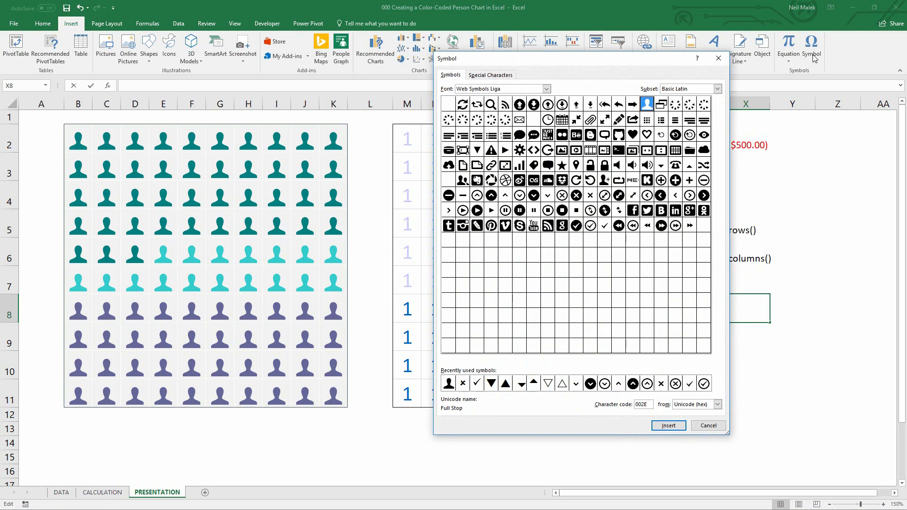
pyautogui.click(548, 89)
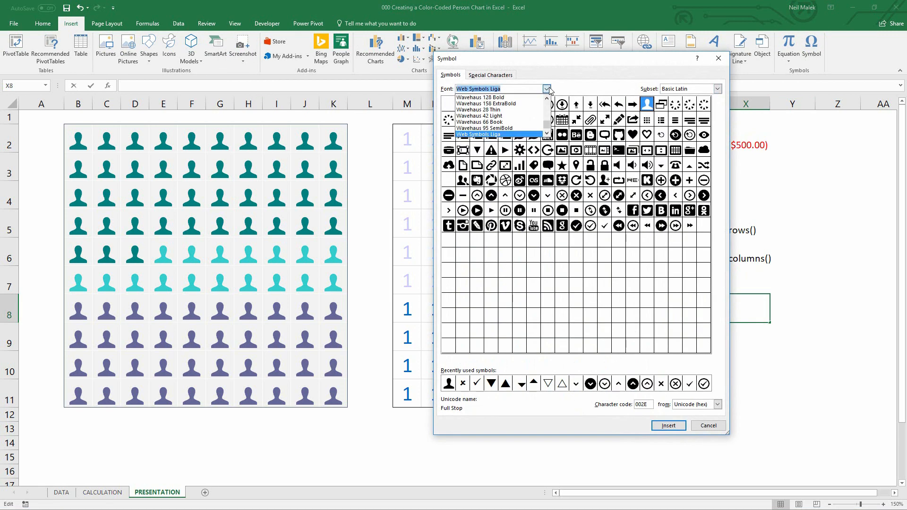
pyautogui.moveTo(547, 124); pyautogui.dragTo(548, 119)
pyautogui.click(470, 110)
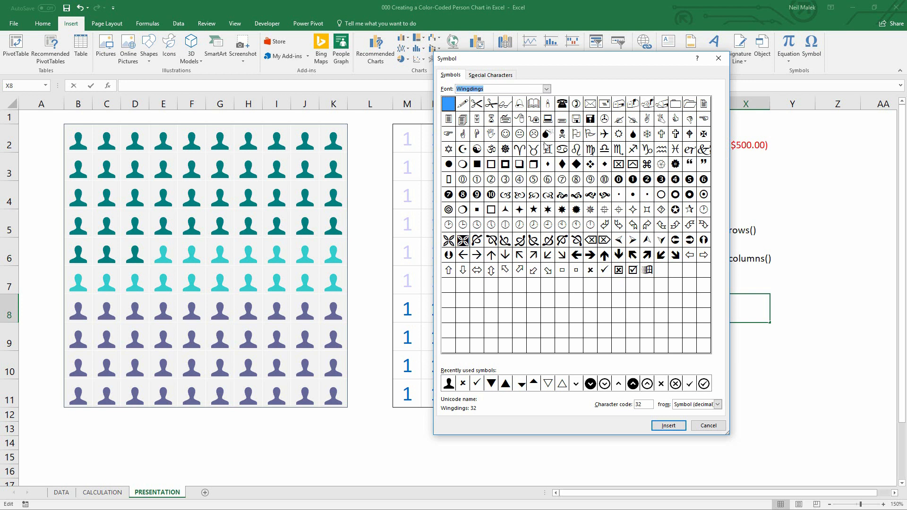
pyautogui.click(506, 139)
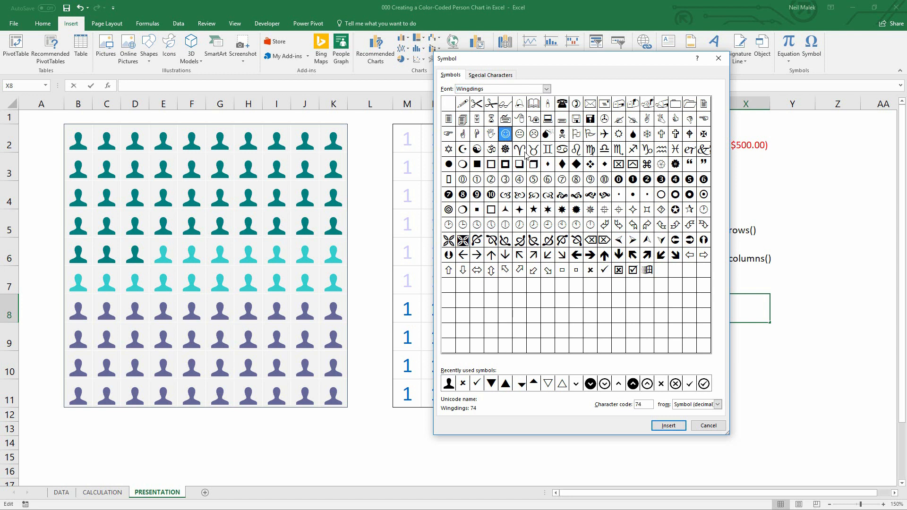
pyautogui.click(493, 136)
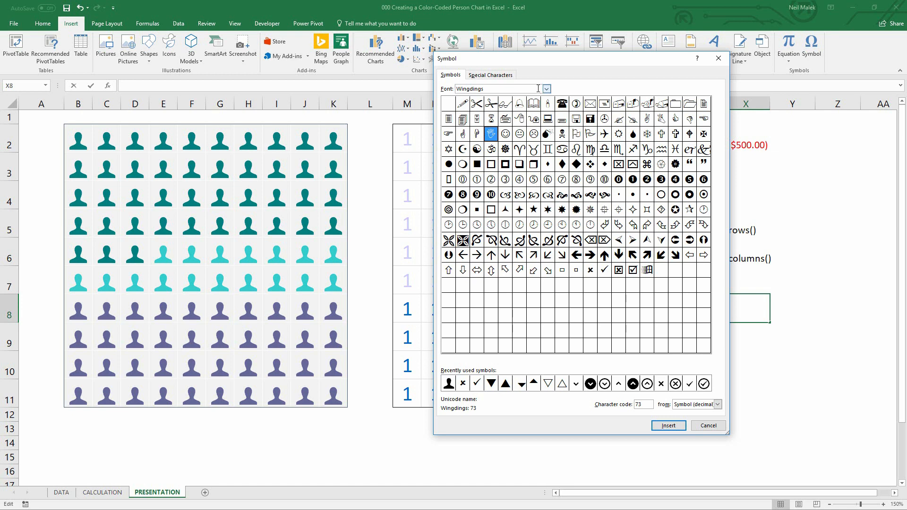
# Browse the Wingdings 2, Wingdings 3 and Webdings symbol sets for person icons
pyautogui.click(547, 89)
pyautogui.click(511, 120)
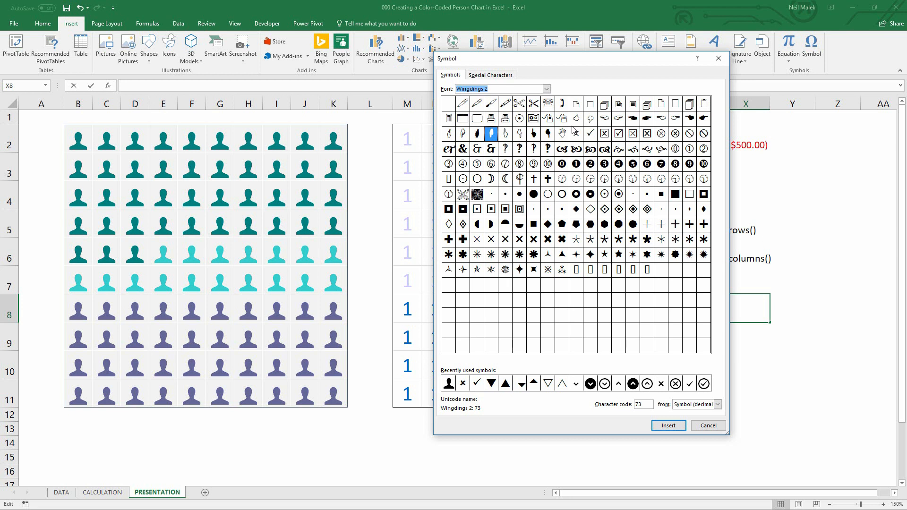
pyautogui.click(547, 90)
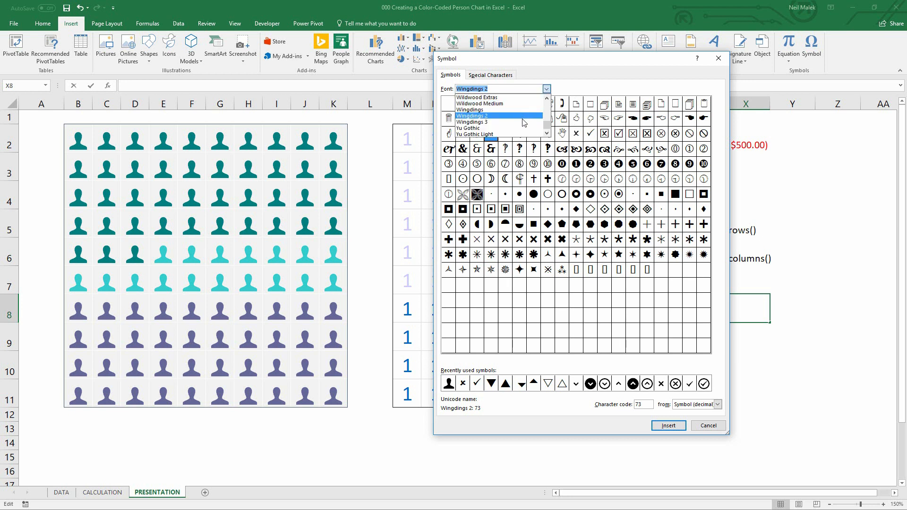
pyautogui.click(524, 123)
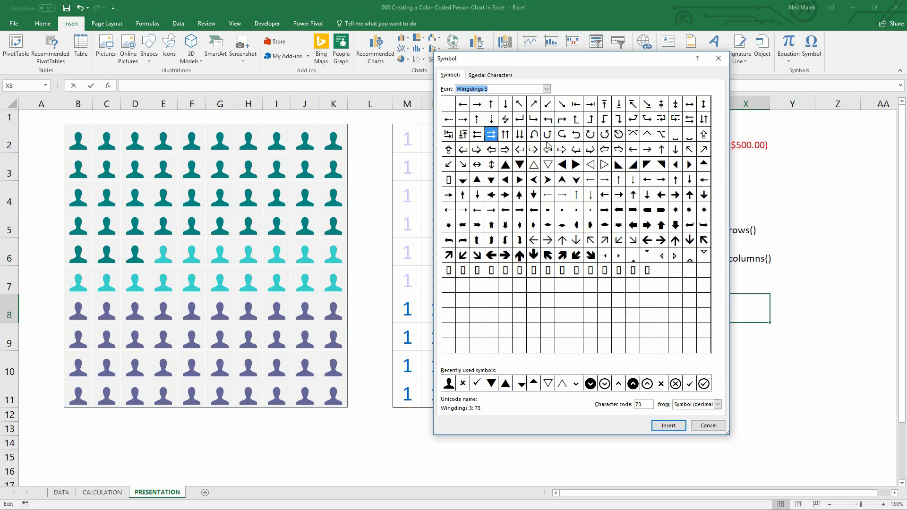
pyautogui.click(546, 89)
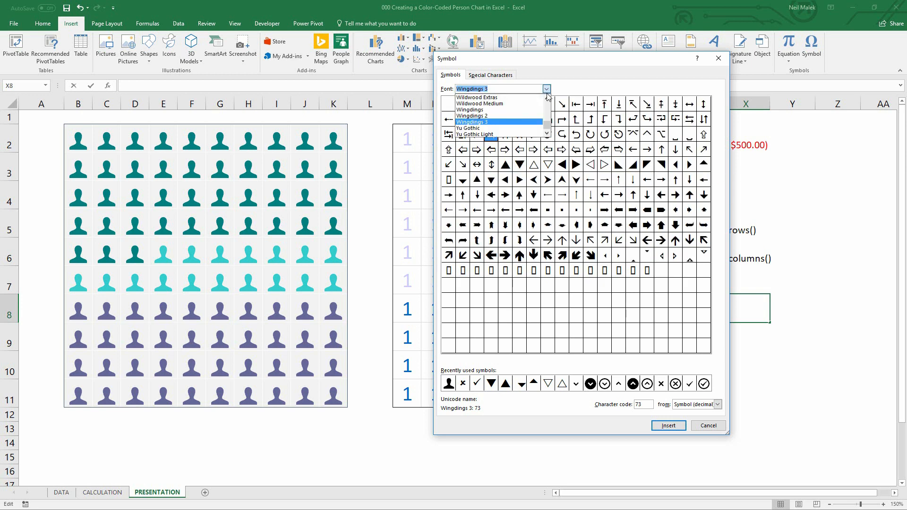
pyautogui.scroll(3, 546, 110)
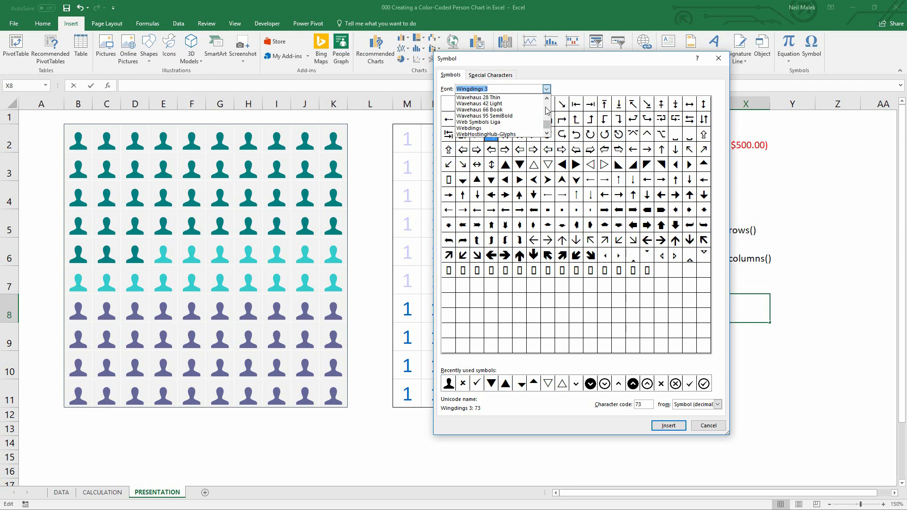
pyautogui.click(501, 128)
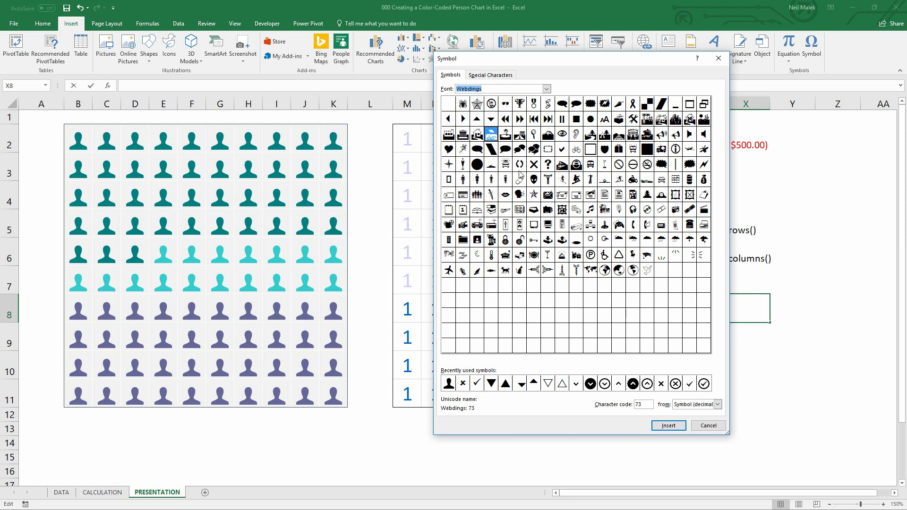
pyautogui.click(462, 180)
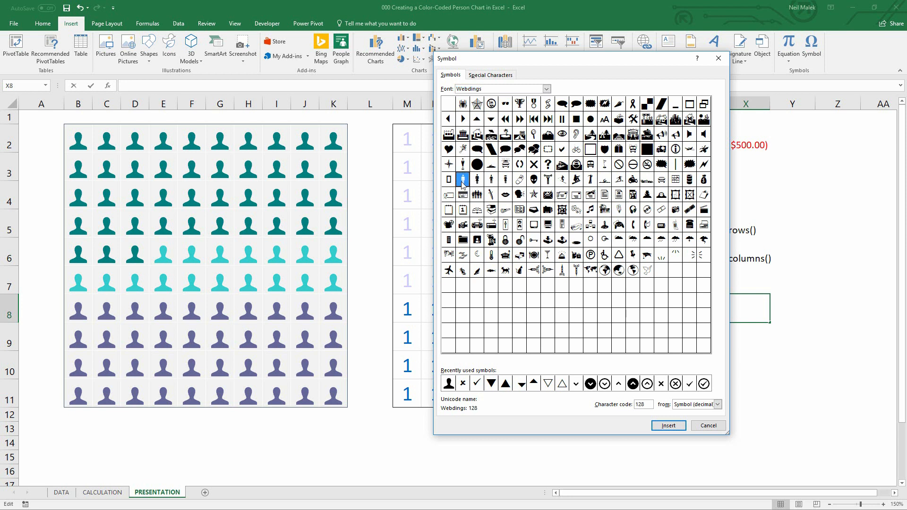
pyautogui.click(478, 182)
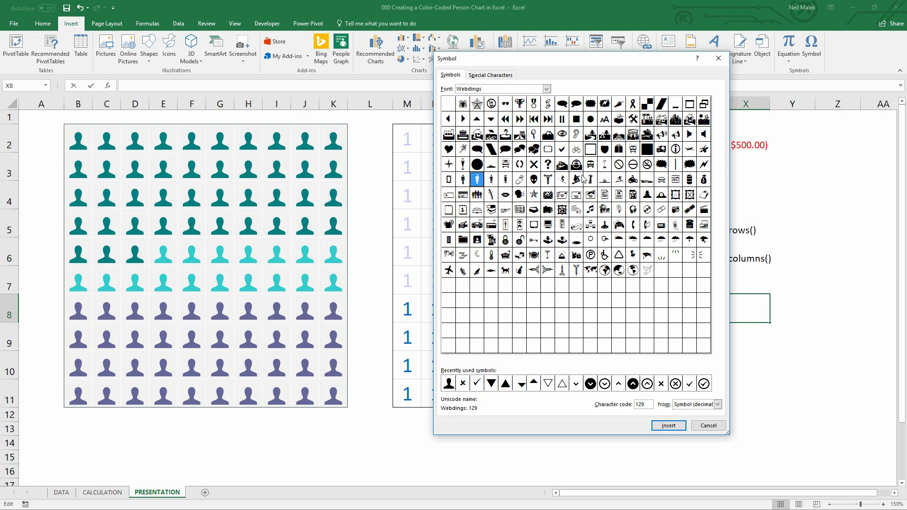
# Insert the person symbol from the Web Symbols Liga font into cell X8 and close the dialog
pyautogui.click(547, 89)
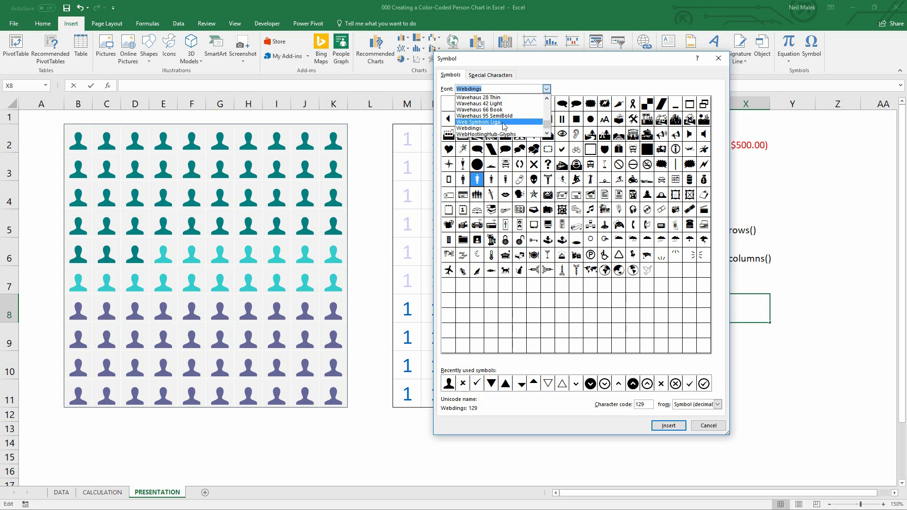
pyautogui.click(478, 122)
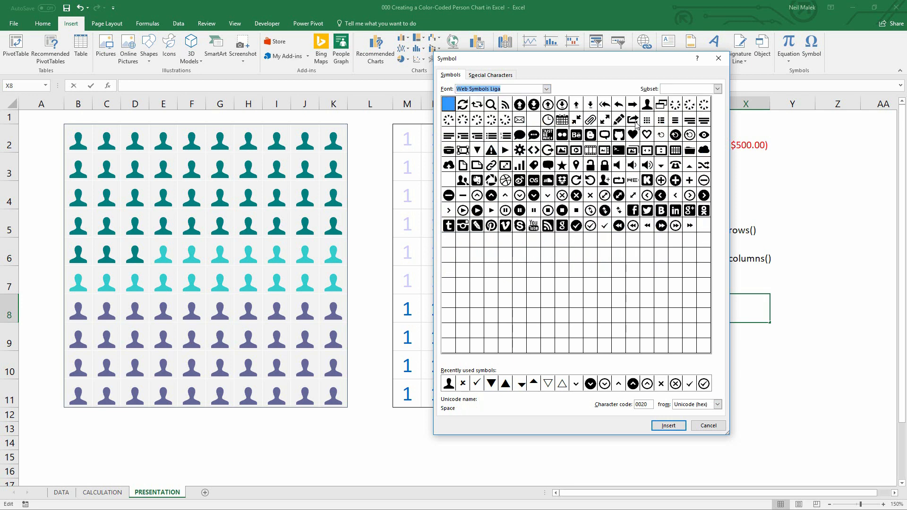
pyautogui.click(646, 112)
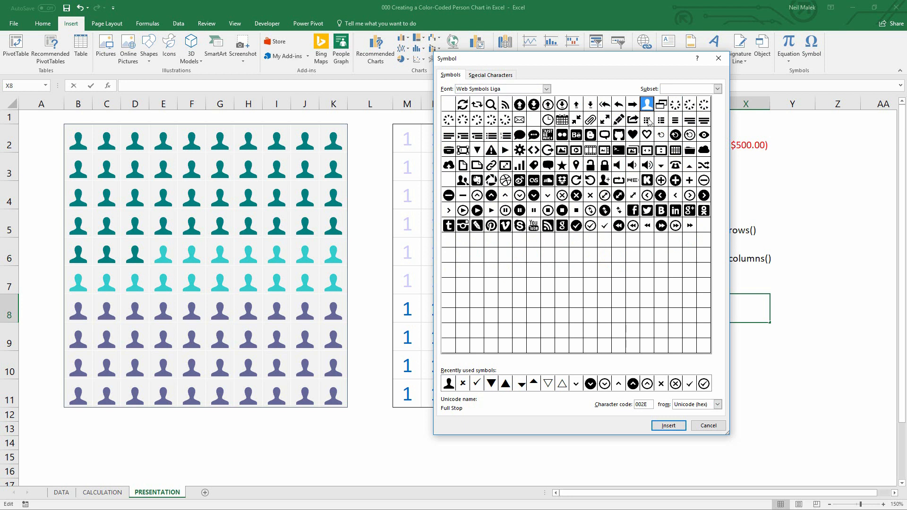
pyautogui.click(463, 182)
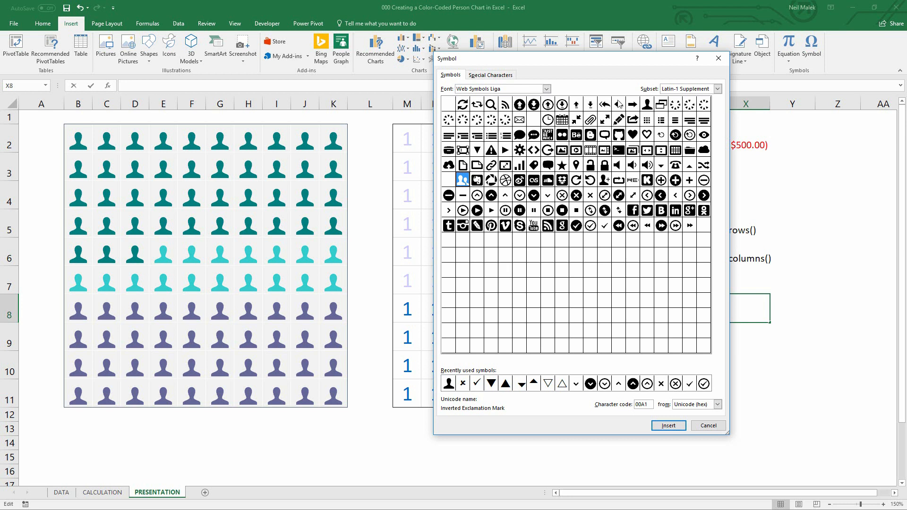
pyautogui.click(646, 108)
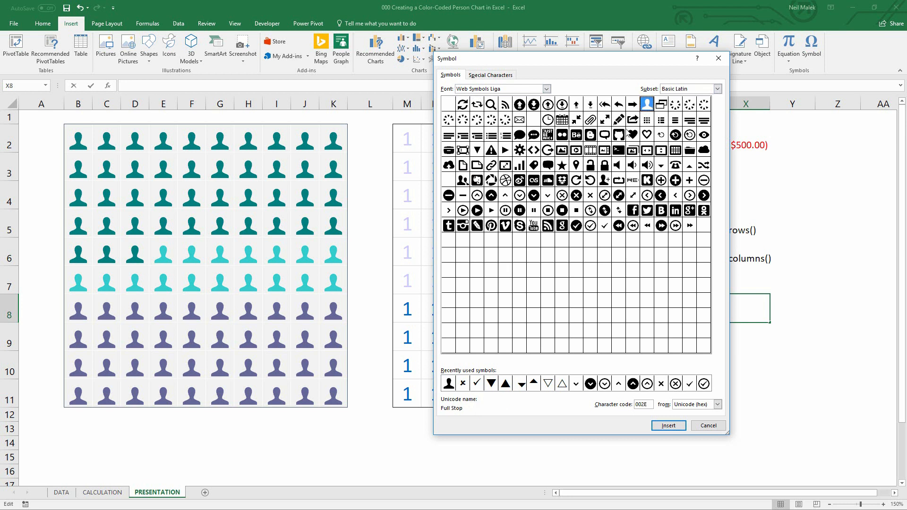
pyautogui.click(666, 426)
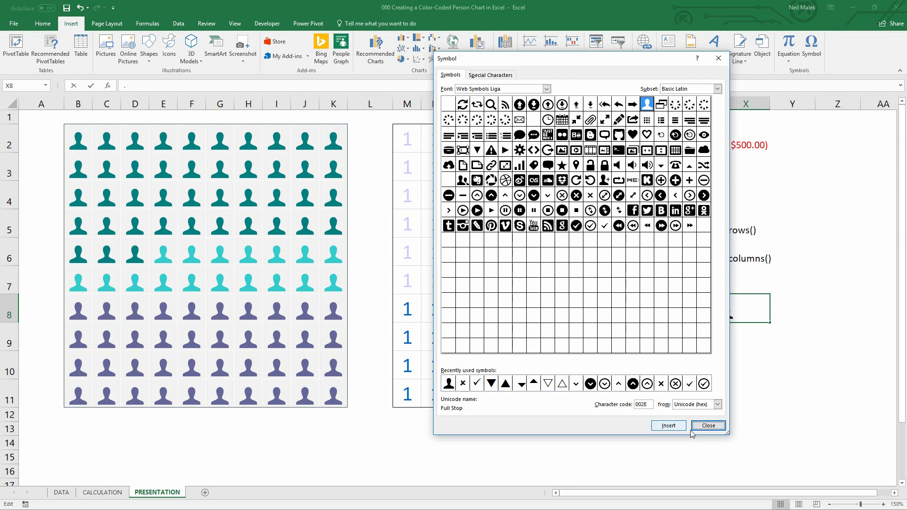
pyautogui.click(707, 426)
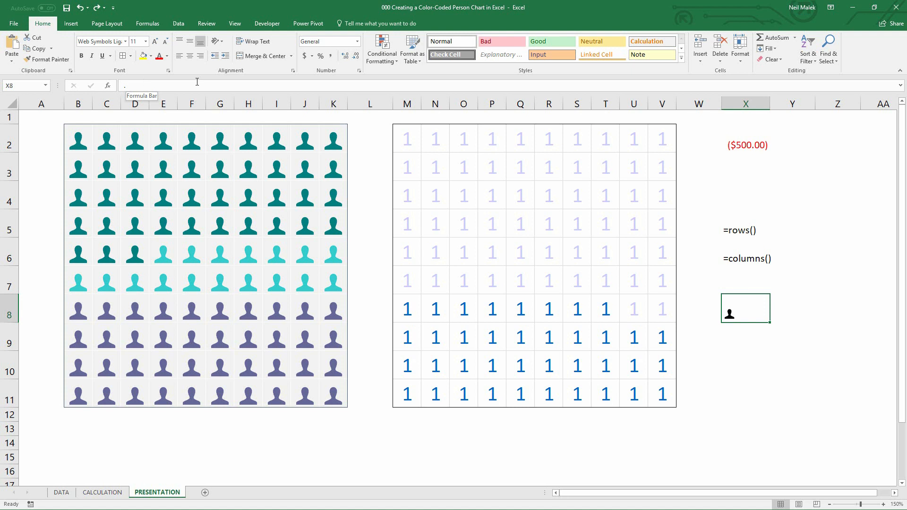
# Select the chart grid M2:V11 and change its custom number format to show "." instead of General, keeping the color codes
pyautogui.moveTo(406, 144); pyautogui.dragTo(662, 395)
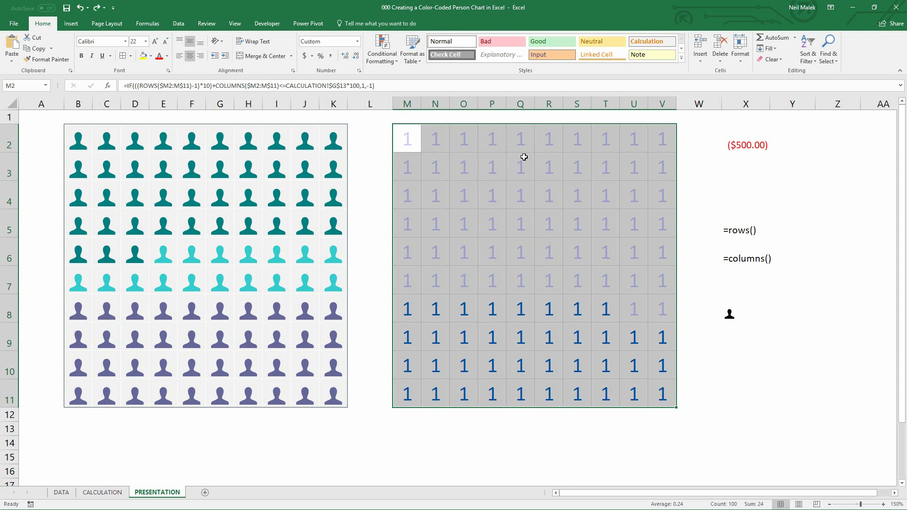
pyautogui.click(360, 71)
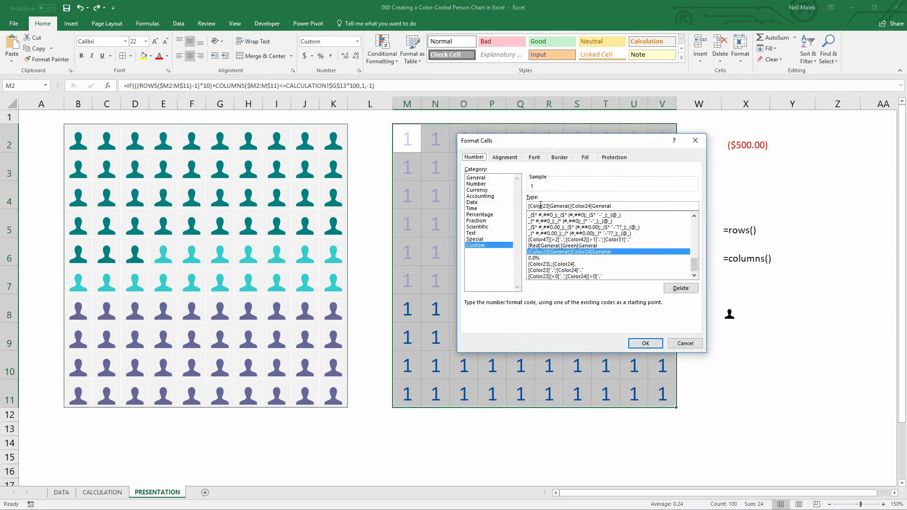
pyautogui.click(569, 206)
pyautogui.press('BackSpace')
pyautogui.press('BackSpace')
pyautogui.press('BackSpace')
pyautogui.press('BackSpace')
pyautogui.press('BackSpace')
pyautogui.press('BackSpace')
pyautogui.press('BackSpace')
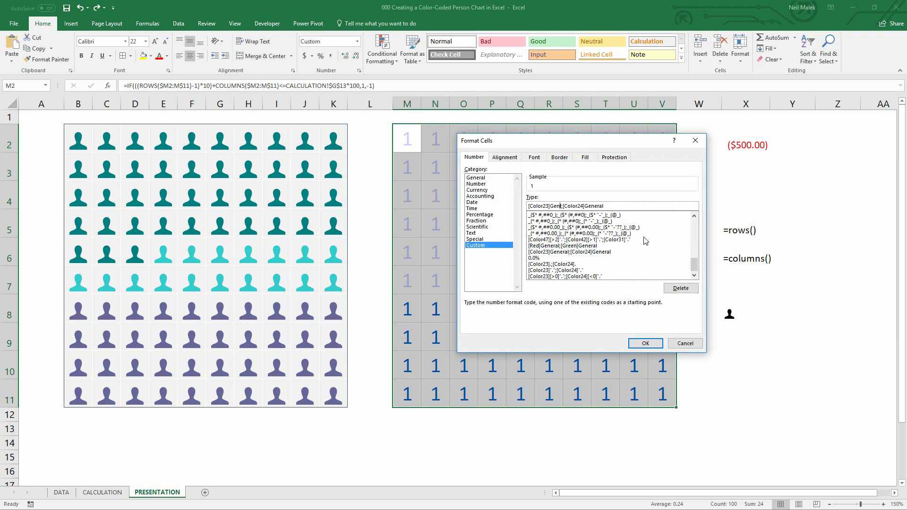
pyautogui.write('"."')
pyautogui.press('BackSpace')
pyautogui.press('BackSpace')
pyautogui.press('BackSpace')
pyautogui.click(641, 344)
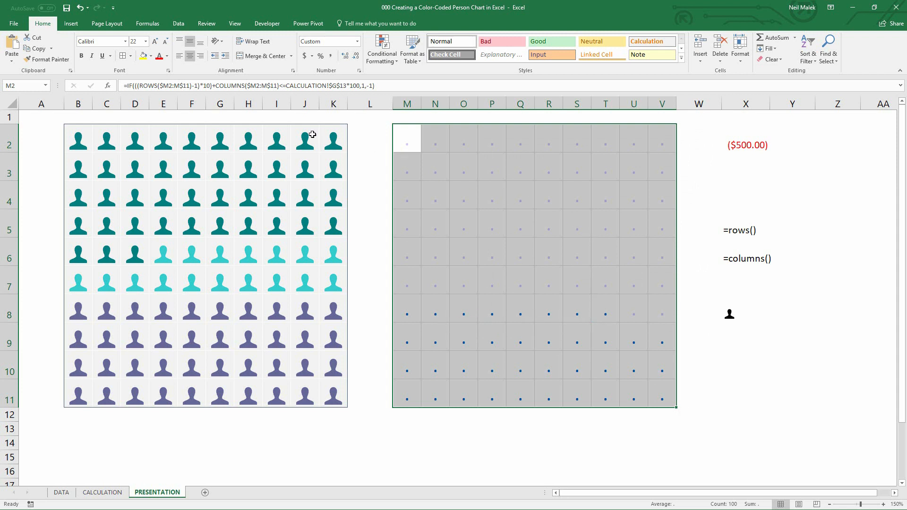
# Set the chart grid's font to Web Symbols Liga and its font size to 20
pyautogui.click(97, 41)
pyautogui.write('Web Symbols Li')
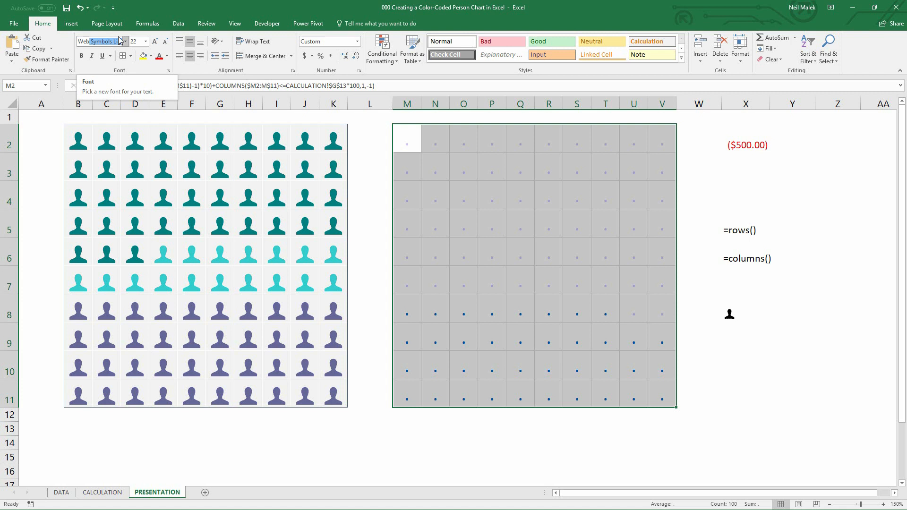
pyautogui.press('Return')
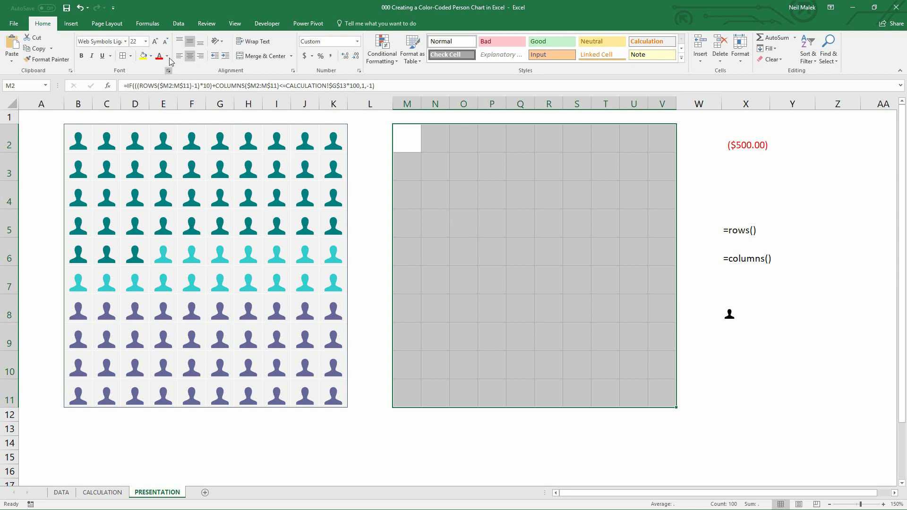
pyautogui.click(166, 42)
pyautogui.click(166, 42)
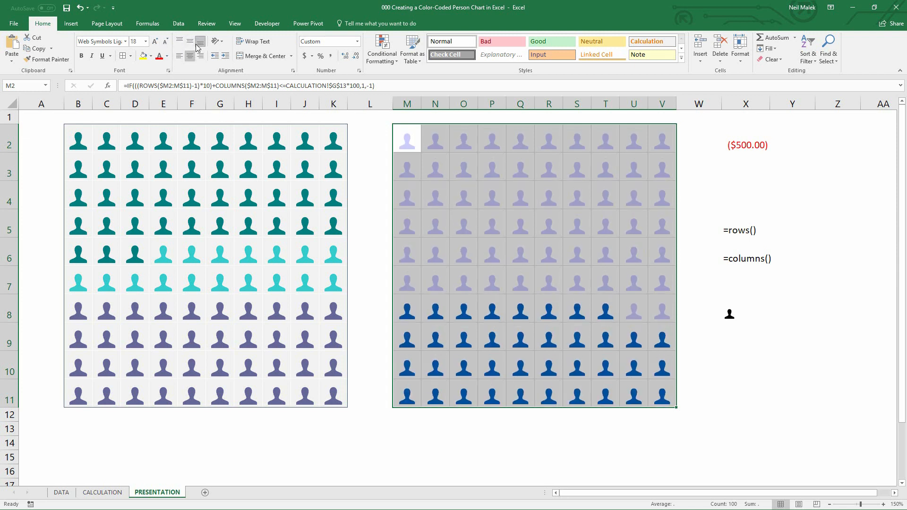
pyautogui.click(155, 41)
# Examine the values and custom number format of cells in the reference person chart
pyautogui.click(507, 263)
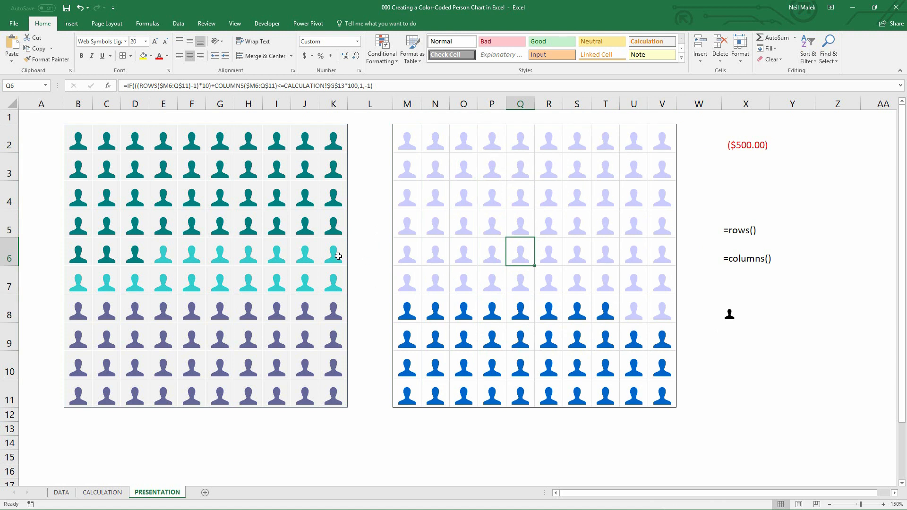
pyautogui.click(275, 310)
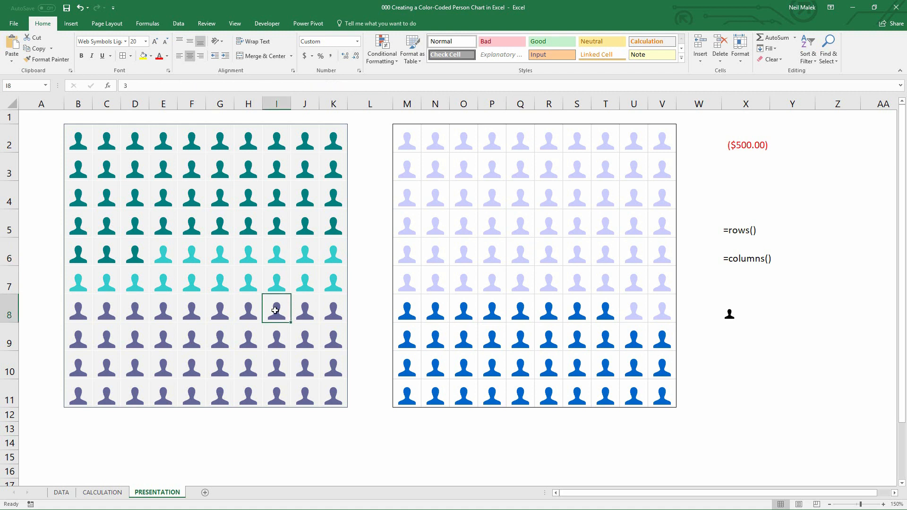
pyautogui.click(274, 279)
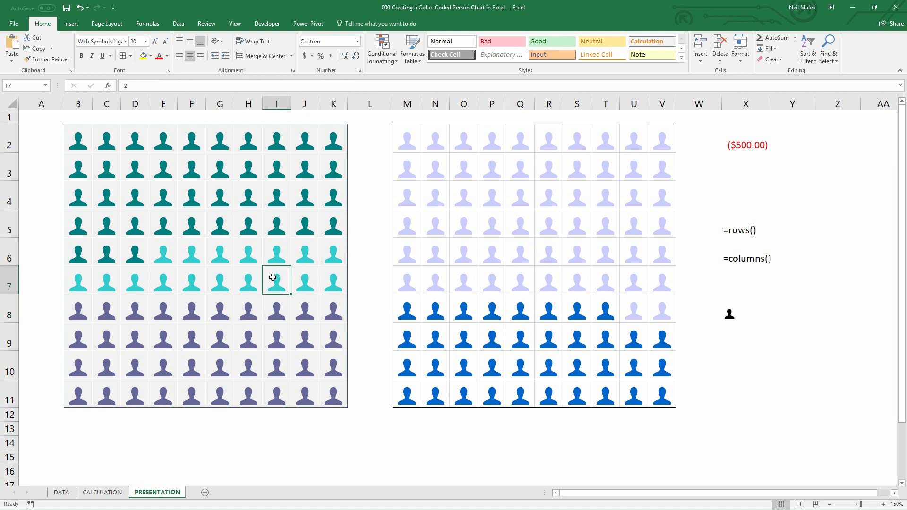
pyautogui.click(273, 229)
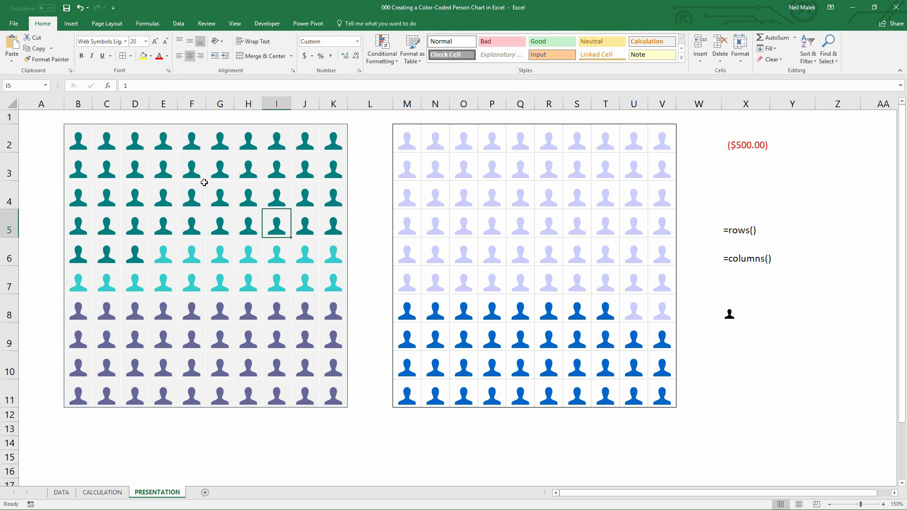
pyautogui.click(359, 71)
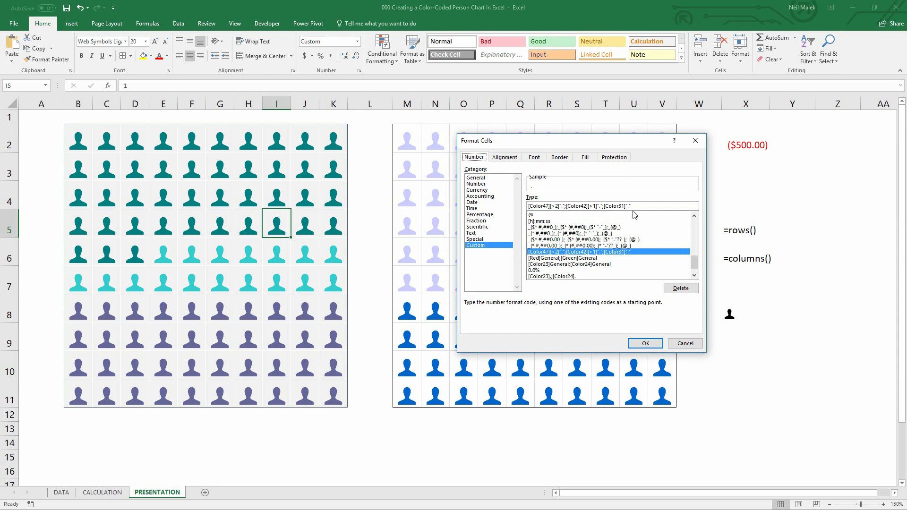
pyautogui.click(700, 139)
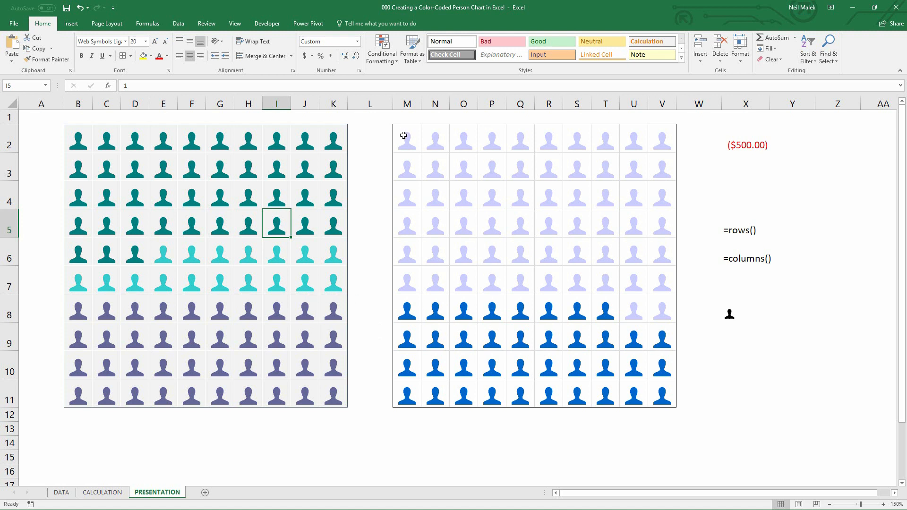
# Give the chart grid M2:V11 a light gray fill color
pyautogui.moveTo(405, 136); pyautogui.dragTo(492, 198)
pyautogui.moveTo(557, 270); pyautogui.dragTo(680, 411)
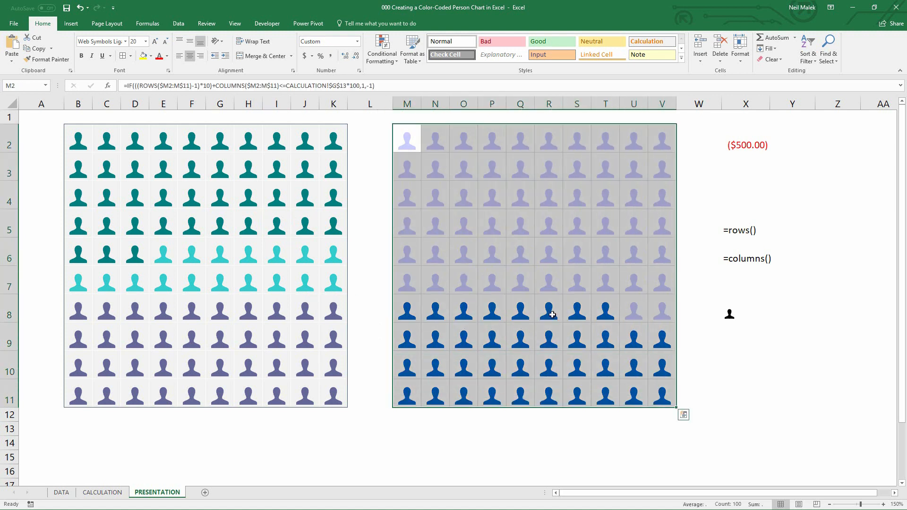
pyautogui.click(151, 58)
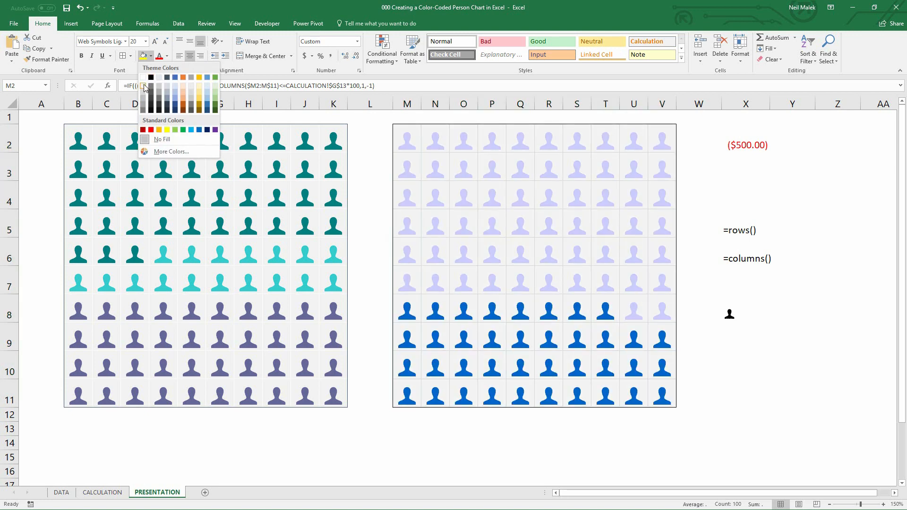
pyautogui.click(145, 94)
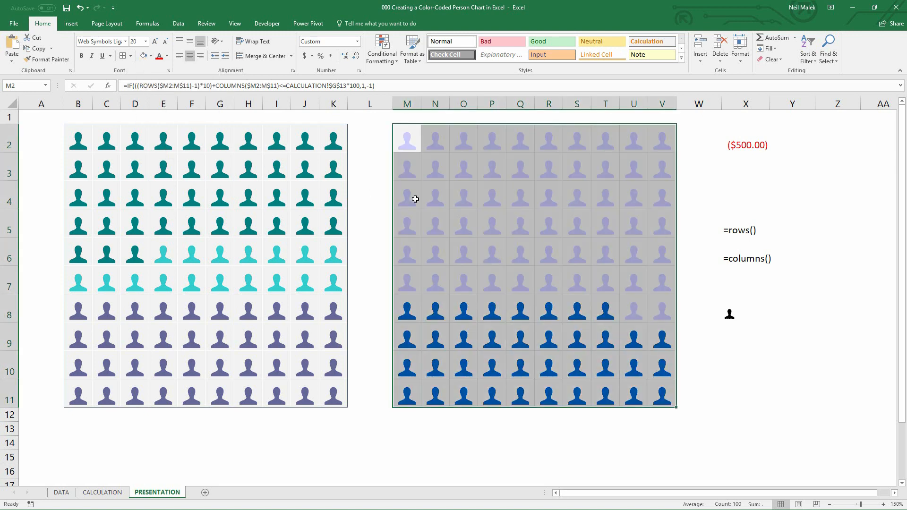
pyautogui.click(548, 222)
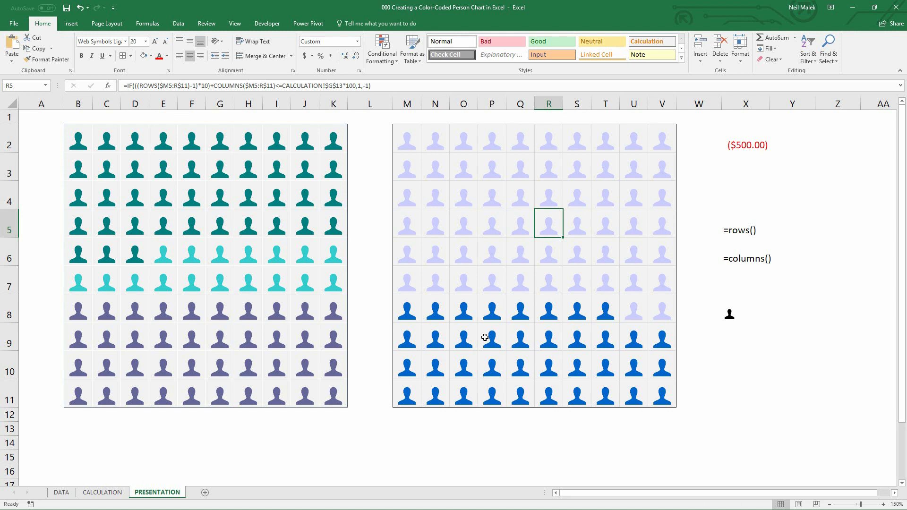